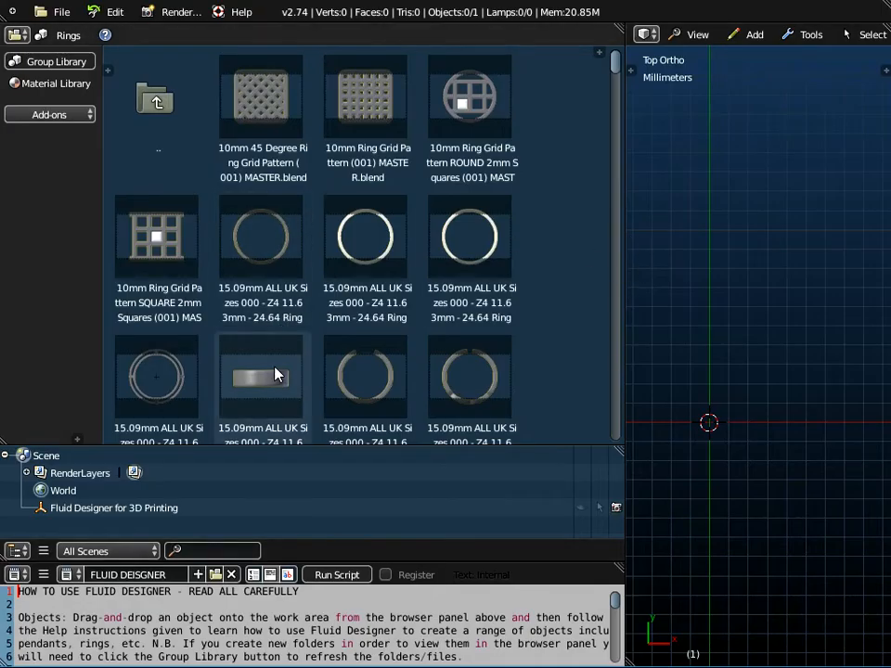
Look through the Rings and Patterns - Alphabet Harrington Font categories of the group library.
{"action": "scroll", "coordinate": [277, 343], "scroll_direction": "down", "scroll_amount": 2}
{"action": "left_click", "coordinate": [274, 315]}
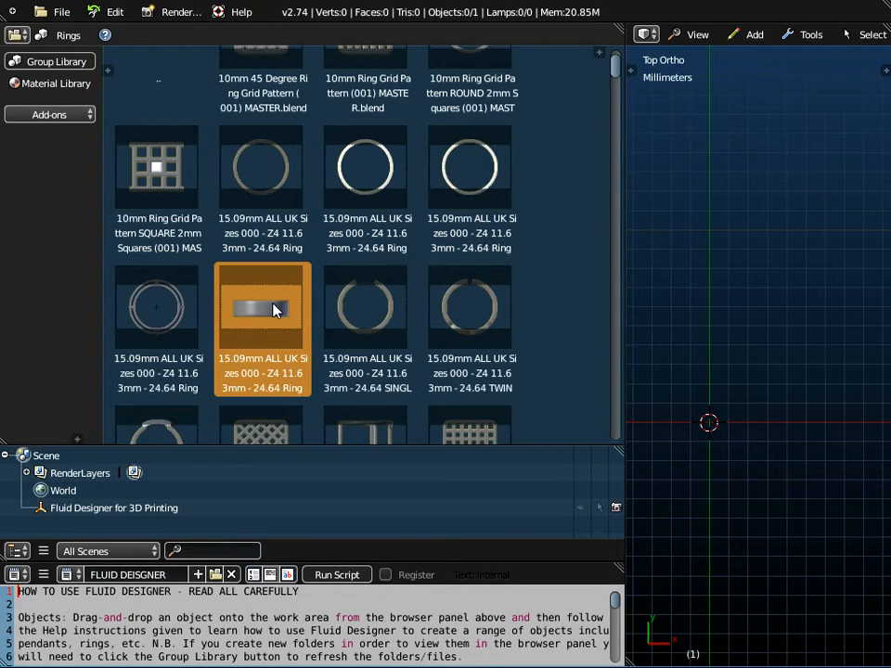
{"action": "scroll", "coordinate": [275, 311], "scroll_direction": "up", "scroll_amount": 2}
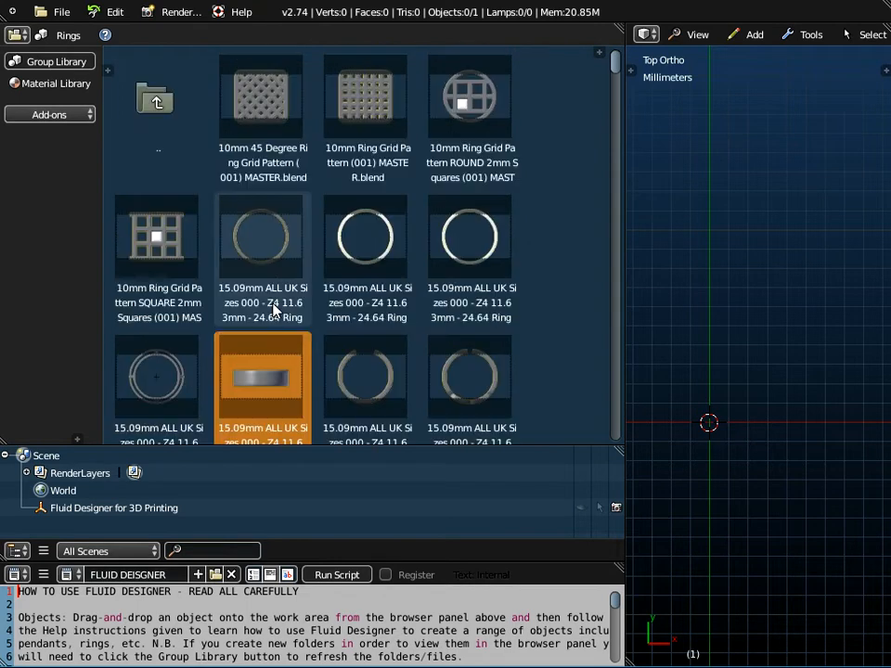
{"action": "left_click", "coordinate": [46, 61]}
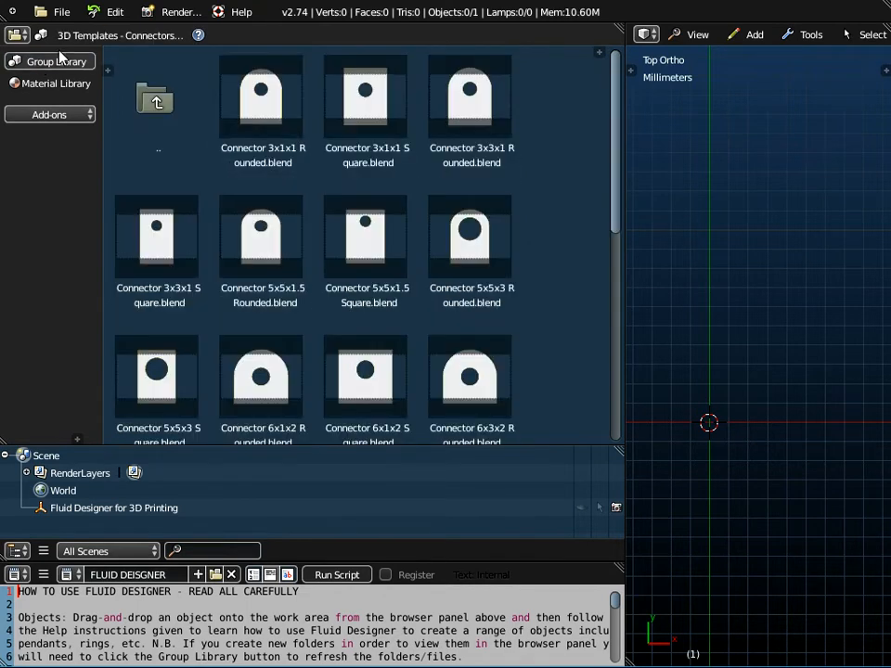
{"action": "left_click", "coordinate": [88, 37]}
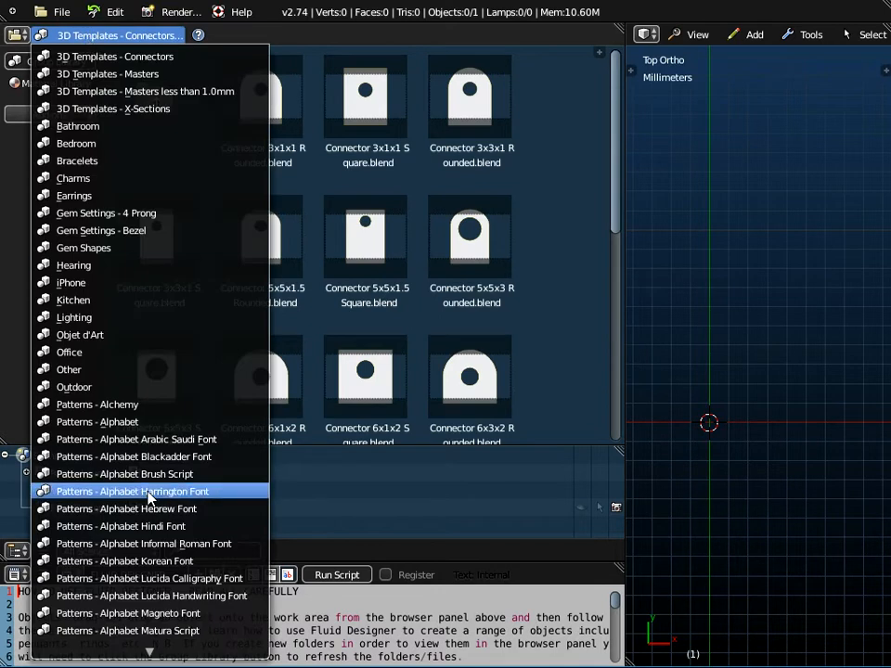
{"action": "left_click", "coordinate": [116, 492]}
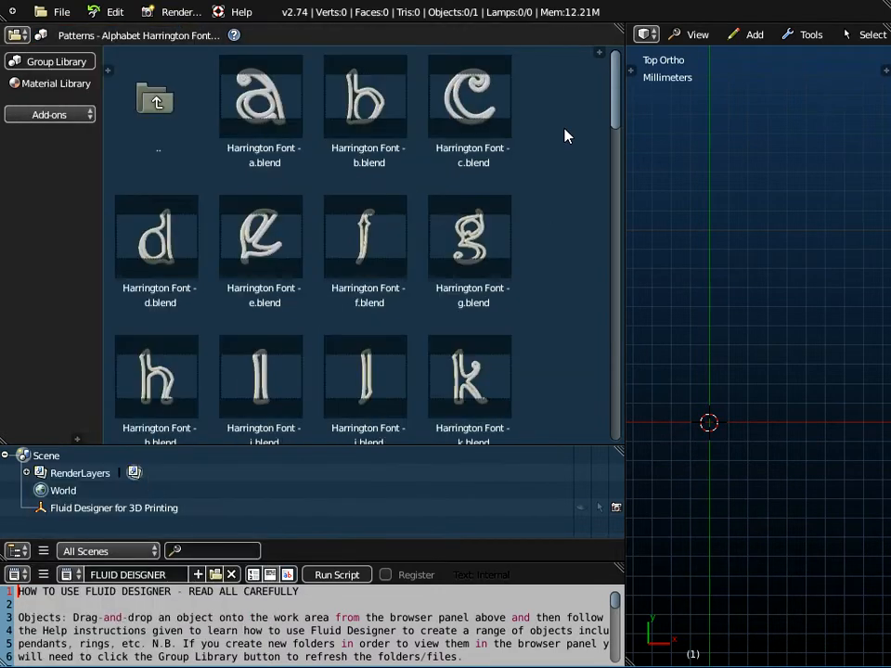
{"action": "left_click_drag", "start_coordinate": [611, 113], "coordinate": [611, 234]}
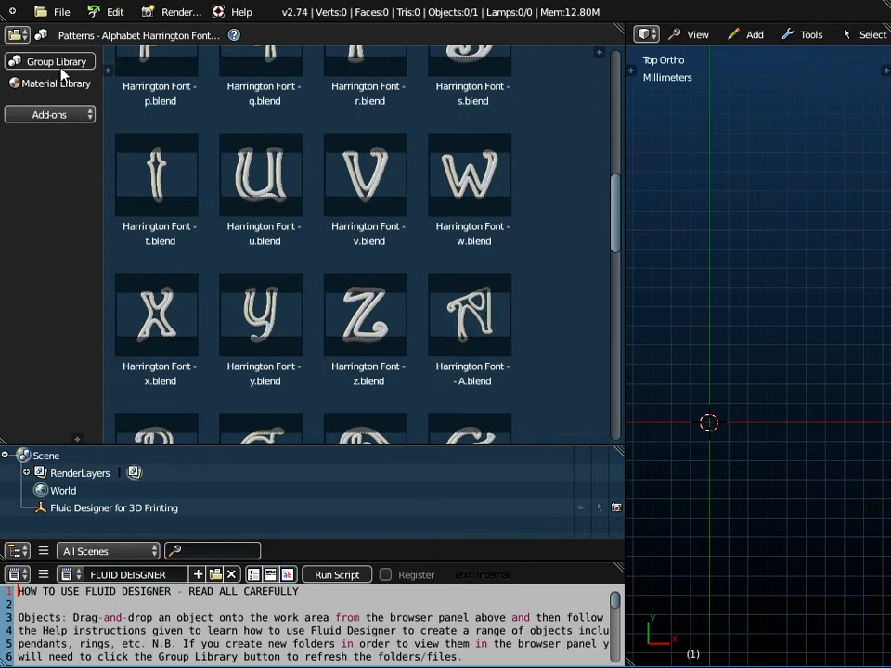
Switch the group library to Rings and place the Celtic Knot Ring 4-Leaf 15mm (002) in the work area.
{"action": "left_click", "coordinate": [86, 35]}
{"action": "scroll", "coordinate": [69, 92], "scroll_direction": "down", "scroll_amount": 10}
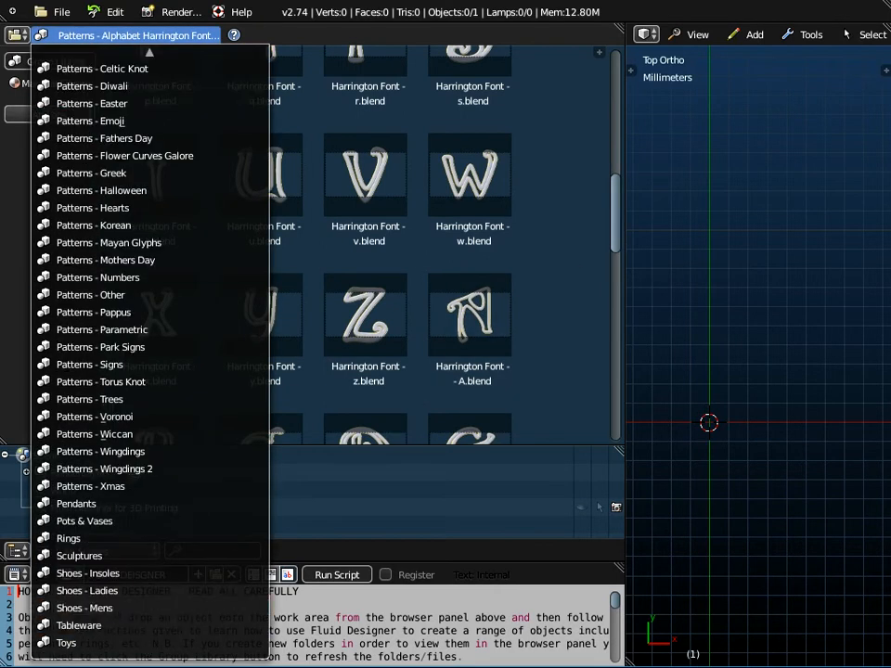
{"action": "left_click", "coordinate": [73, 540]}
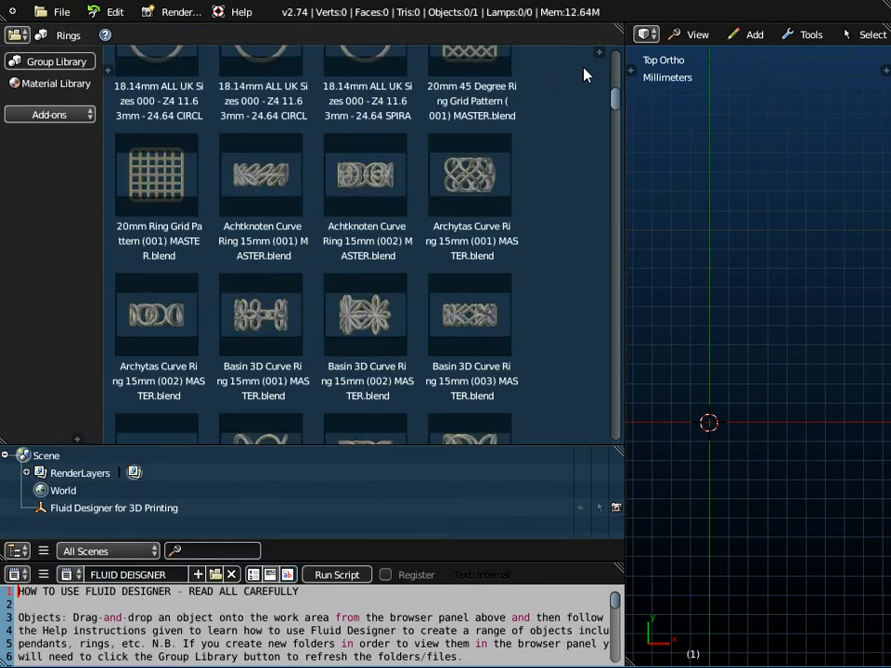
{"action": "left_click_drag", "start_coordinate": [615, 109], "coordinate": [615, 151]}
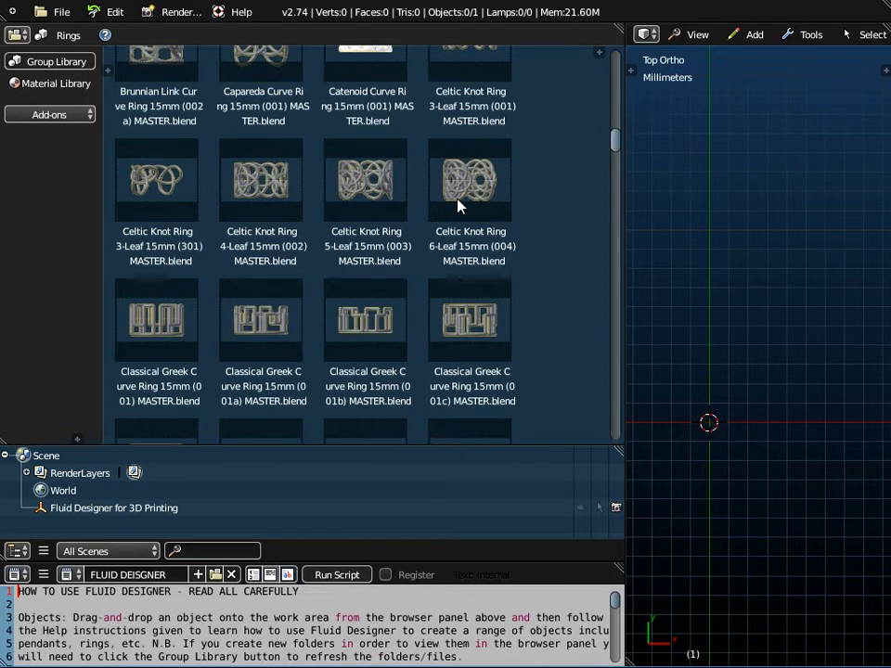
{"action": "left_click", "coordinate": [271, 224]}
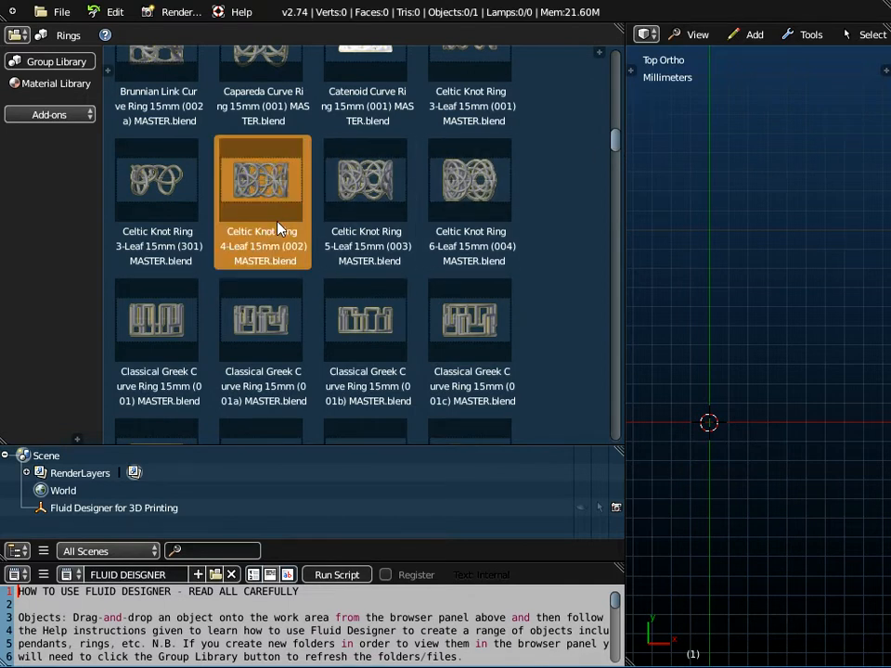
{"action": "left_click_drag", "start_coordinate": [274, 258], "coordinate": [716, 281]}
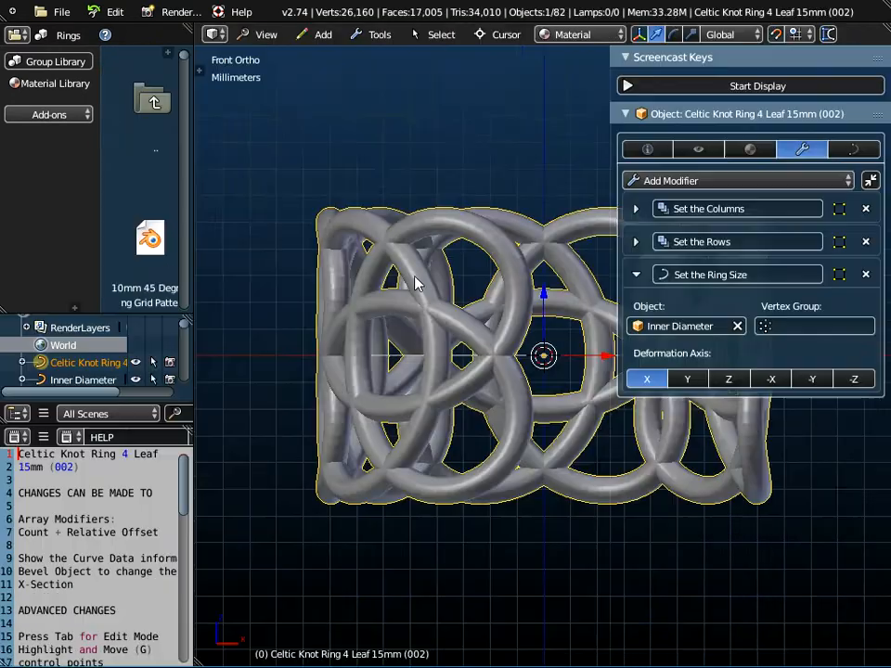
Reduce the Celtic knot ring's column count to 2, and raise it to 5.
{"action": "scroll", "coordinate": [418, 279], "scroll_direction": "down", "scroll_amount": 5}
{"action": "middle_click_drag", "start_coordinate": [423, 241], "coordinate": [467, 275]}
{"action": "scroll", "coordinate": [467, 275], "scroll_direction": "up", "scroll_amount": 3}
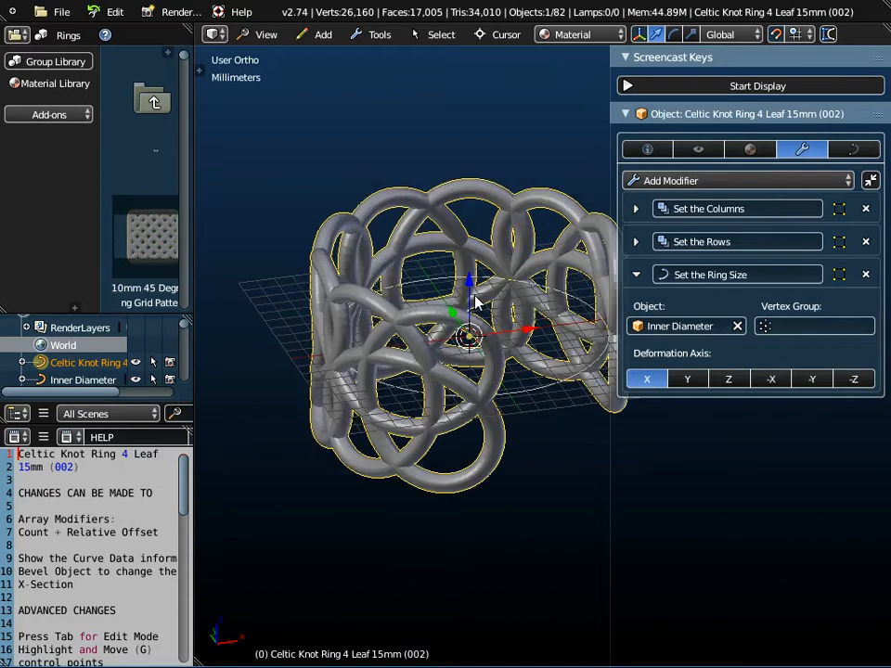
{"action": "left_click", "coordinate": [635, 209]}
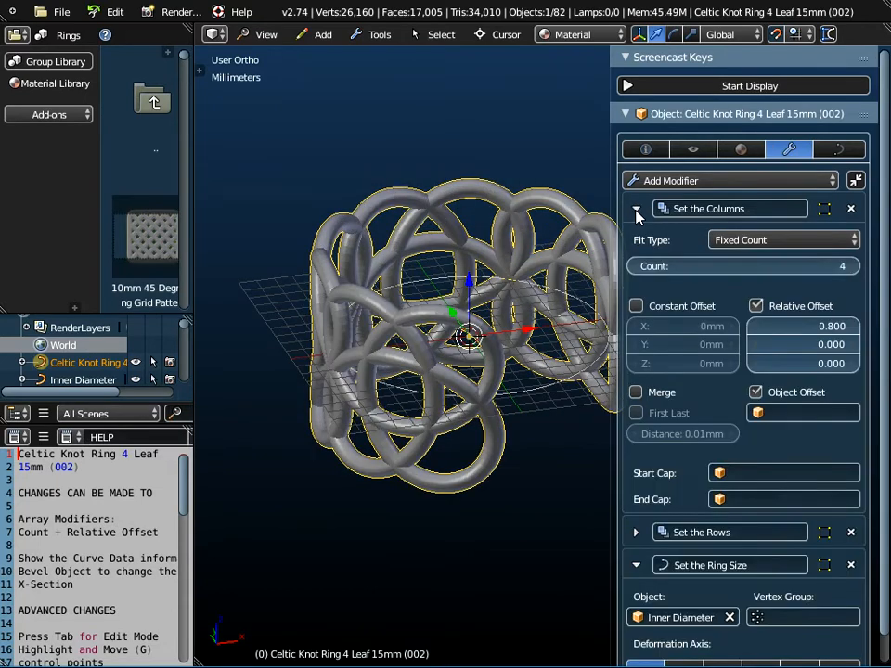
{"action": "left_click", "coordinate": [635, 267]}
{"action": "left_click", "coordinate": [635, 266]}
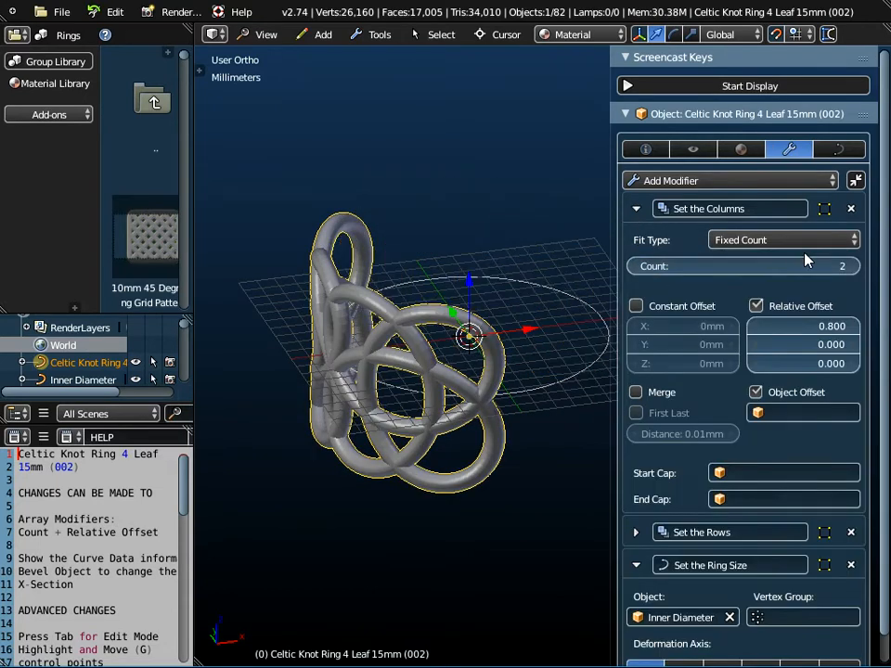
{"action": "left_click", "coordinate": [854, 267]}
{"action": "left_click", "coordinate": [854, 267]}
{"action": "left_click", "coordinate": [854, 266]}
{"action": "middle_click_drag", "start_coordinate": [422, 381], "coordinate": [390, 420]}
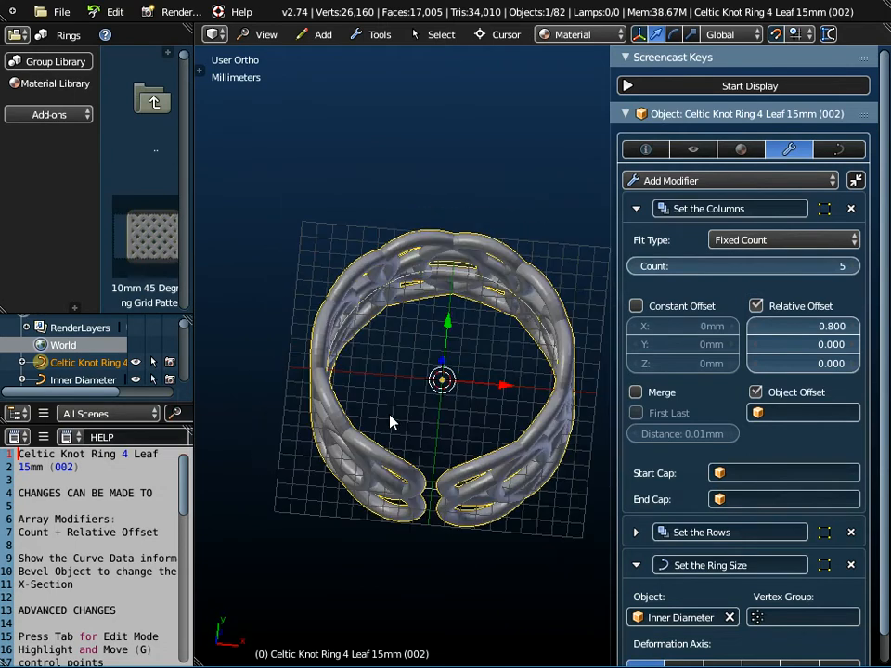
Reload the start-up file and place the plain-band 15.09mm ALL UK Sizes 000 - Z4 ring in the work area.
{"action": "left_click", "coordinate": [60, 12]}
{"action": "left_click", "coordinate": [70, 33]}
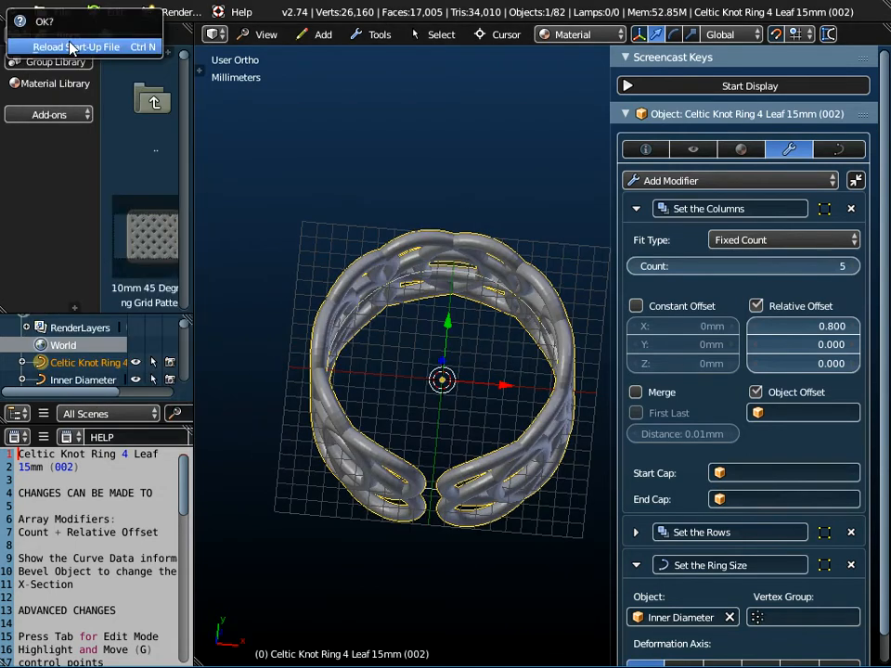
{"action": "left_click", "coordinate": [70, 46]}
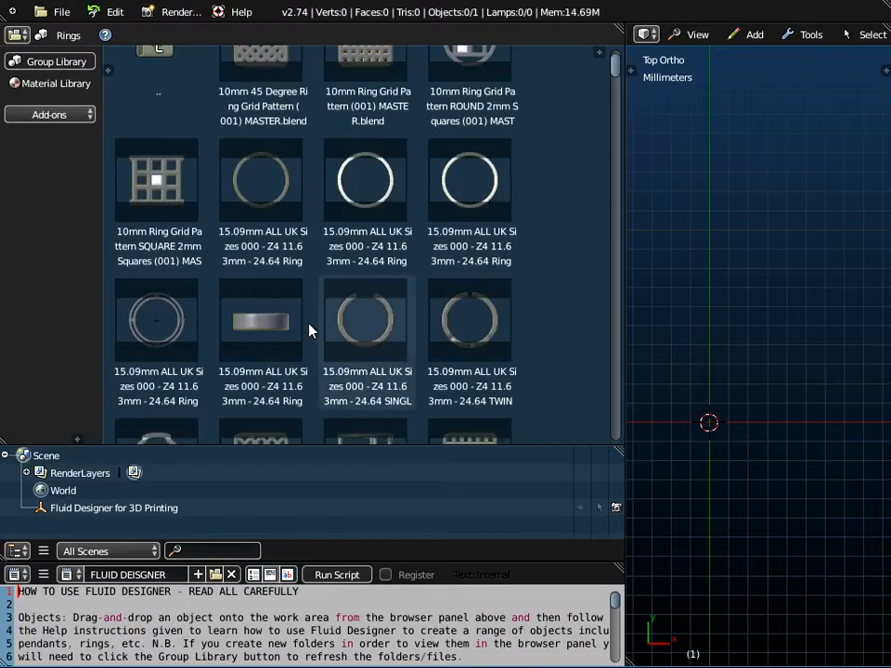
{"action": "left_click", "coordinate": [276, 320]}
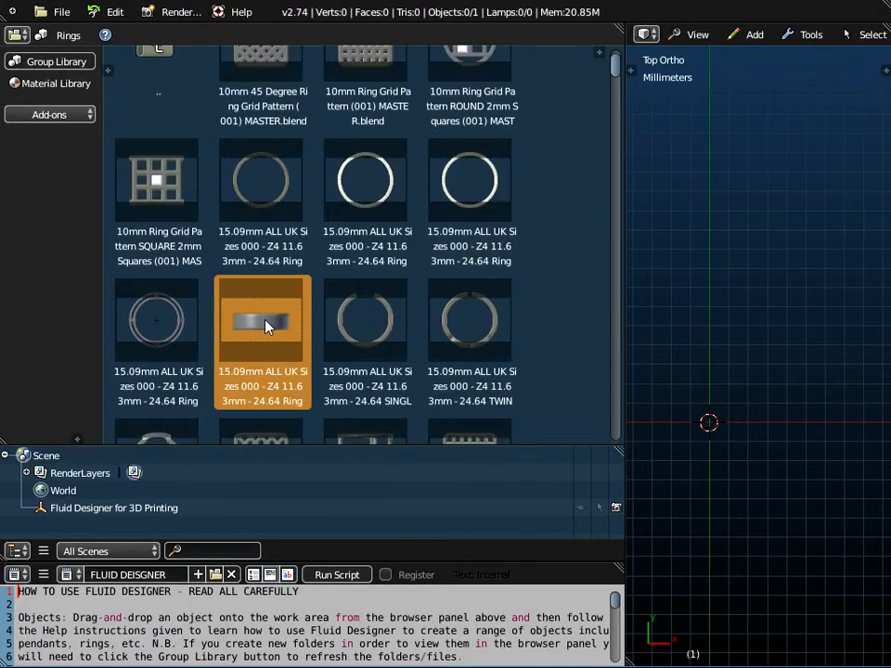
{"action": "left_click_drag", "start_coordinate": [266, 325], "coordinate": [734, 292]}
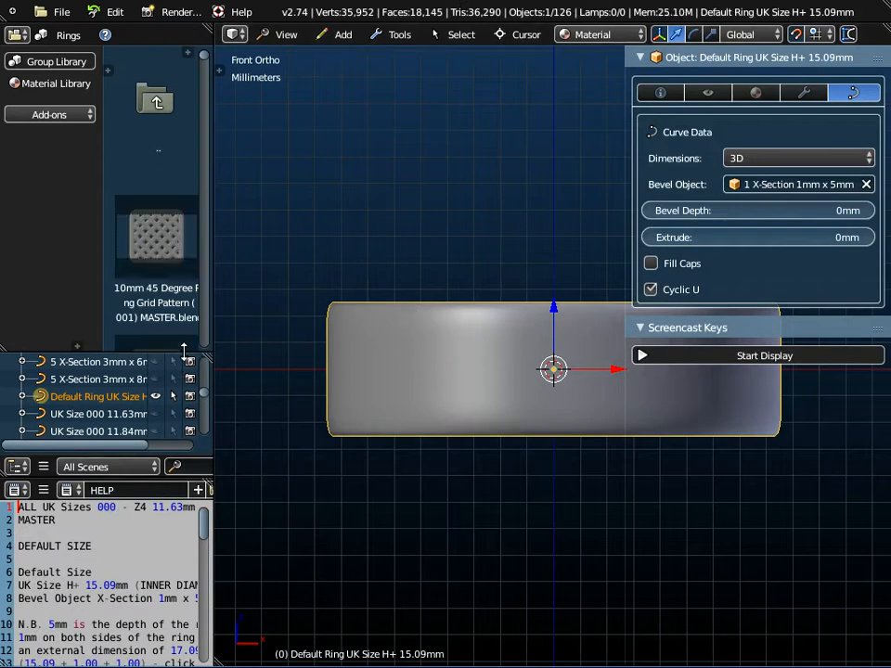
Enlarge the outliner, start the Screencast Keys display and collapse its settings.
{"action": "left_click_drag", "start_coordinate": [184, 354], "coordinate": [185, 263]}
{"action": "left_click", "coordinate": [748, 357]}
{"action": "left_click", "coordinate": [763, 329]}
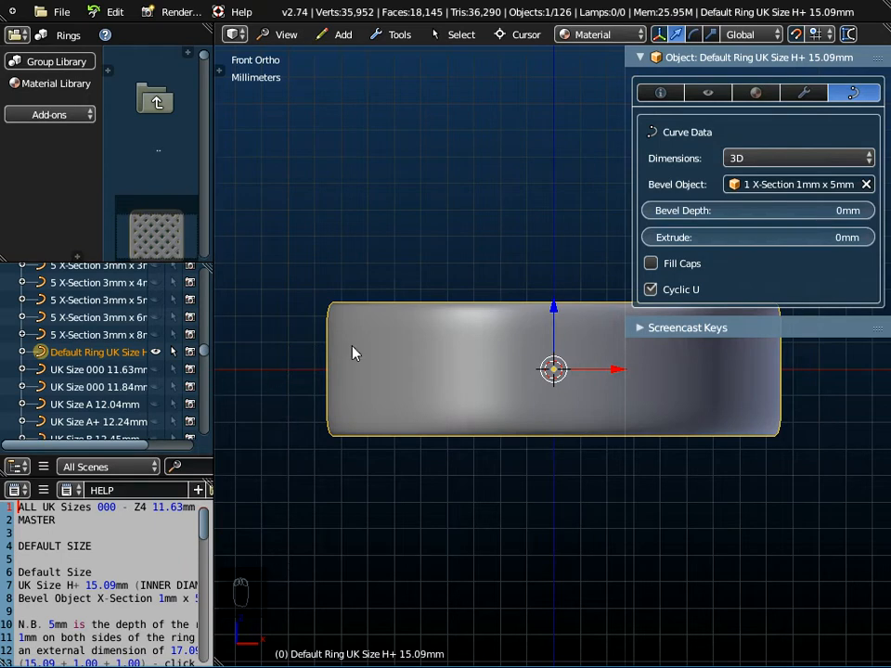
Examine the default ring's overall dimensions and return to its curve data.
{"action": "middle_click_drag", "start_coordinate": [456, 233], "coordinate": [430, 311]}
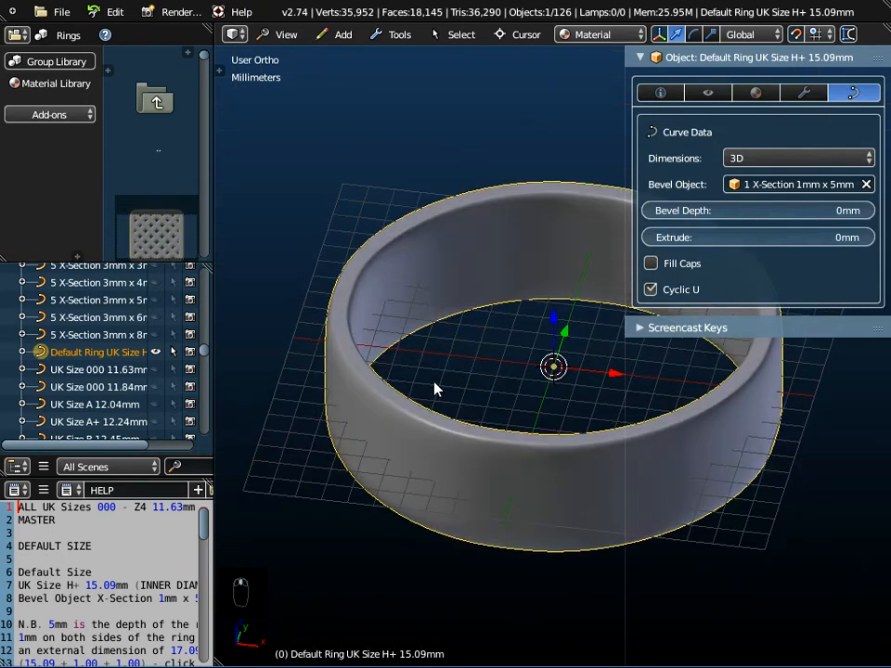
{"action": "left_click", "coordinate": [659, 94]}
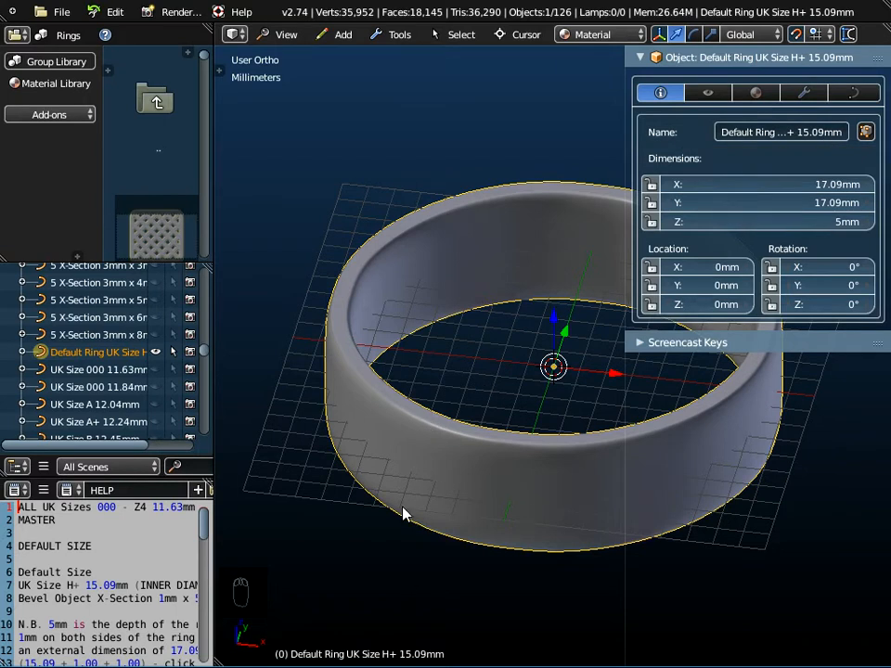
{"action": "left_click", "coordinate": [845, 93]}
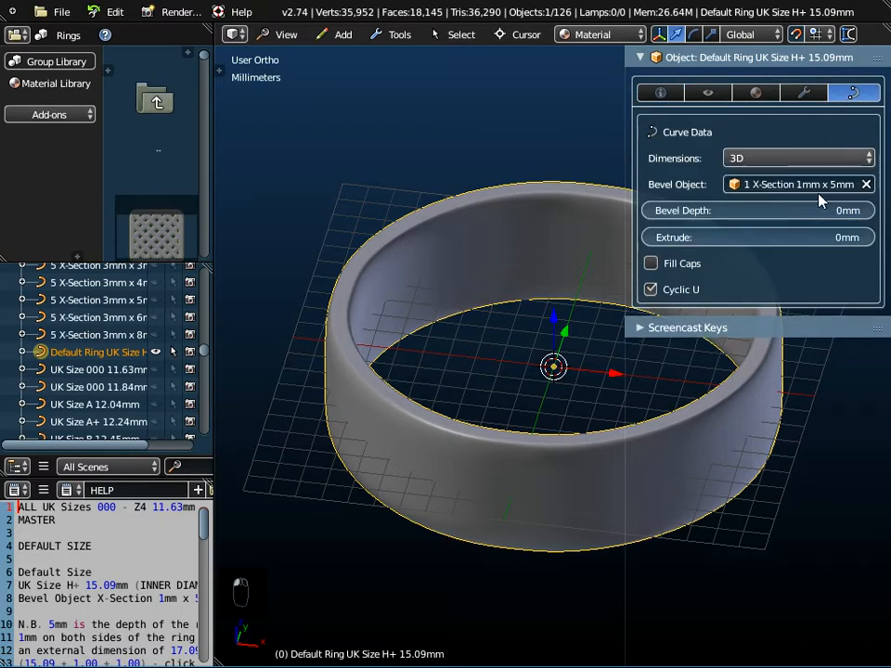
Set the default ring's bevel object to 1 X-Section 1mm x 1mm, and clear the bevel object.
{"action": "left_click", "coordinate": [750, 184]}
{"action": "left_click", "coordinate": [776, 246]}
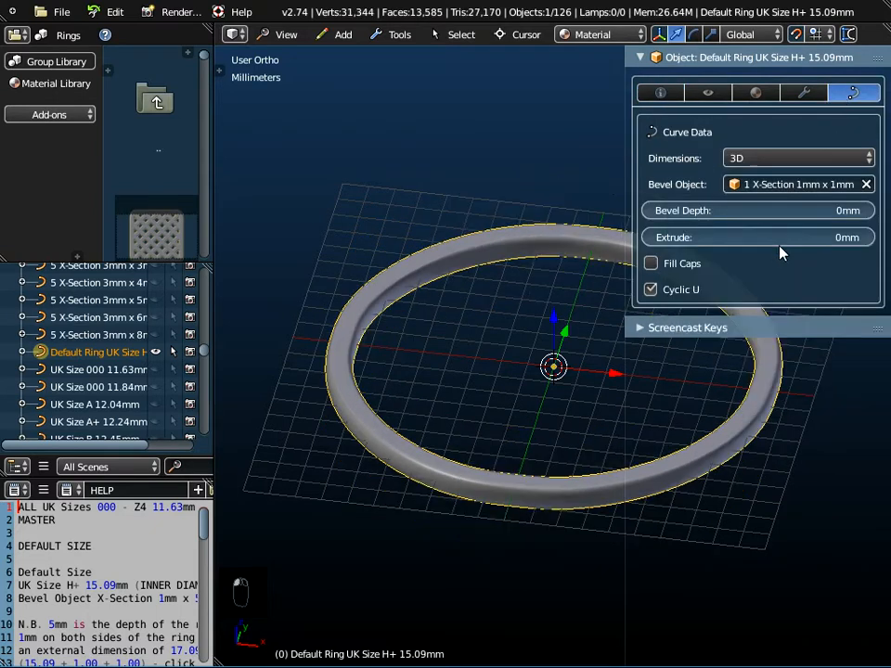
{"action": "middle_click_drag", "start_coordinate": [506, 419], "coordinate": [512, 455]}
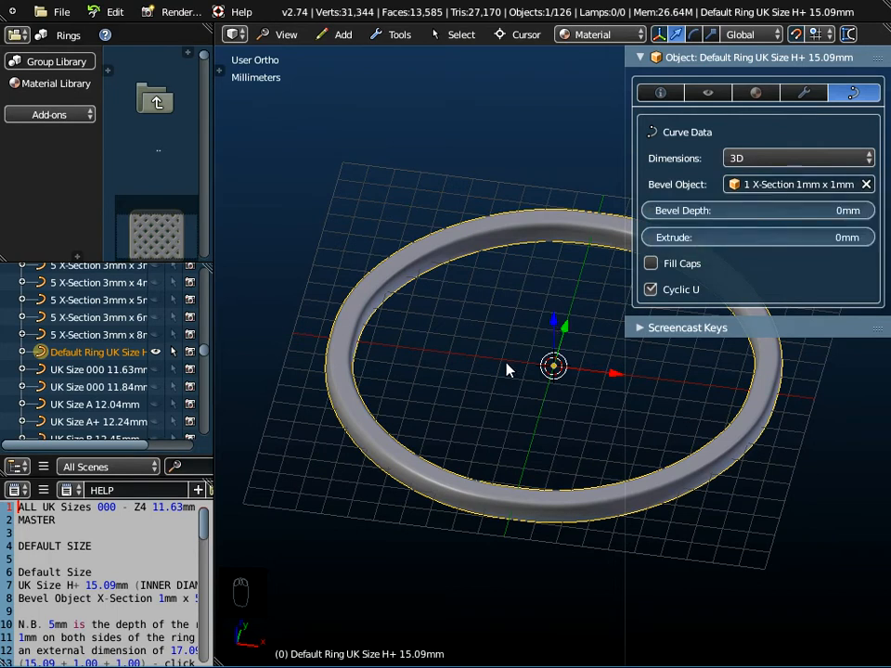
{"action": "left_click", "coordinate": [866, 186]}
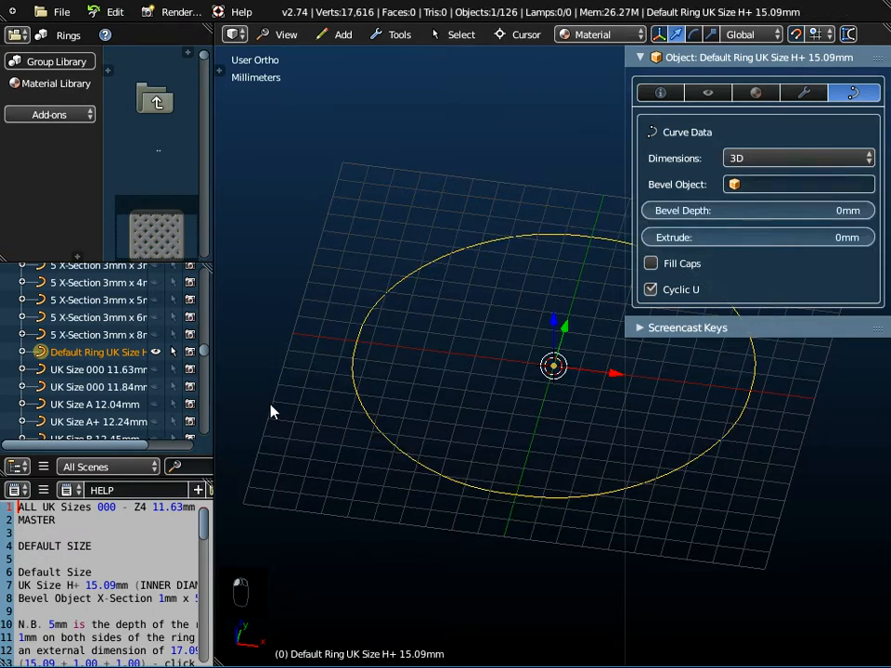
Hide the default ring curve, and show and select the UK Size P+ 18.14mm curve.
{"action": "left_click", "coordinate": [173, 352]}
{"action": "scroll", "coordinate": [128, 388], "scroll_direction": "down", "scroll_amount": 5}
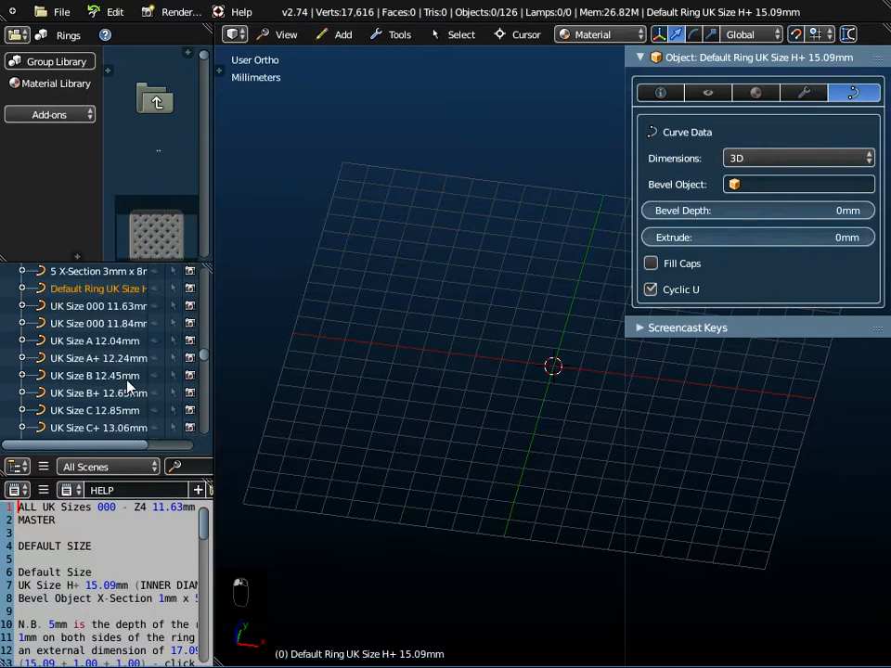
{"action": "scroll", "coordinate": [128, 387], "scroll_direction": "down", "scroll_amount": 10}
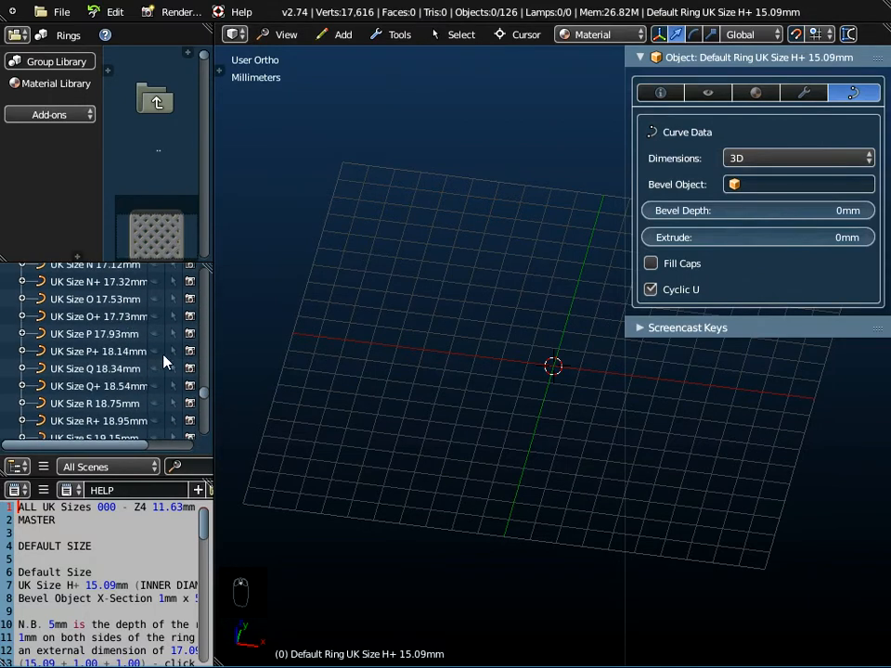
{"action": "left_click", "coordinate": [155, 351]}
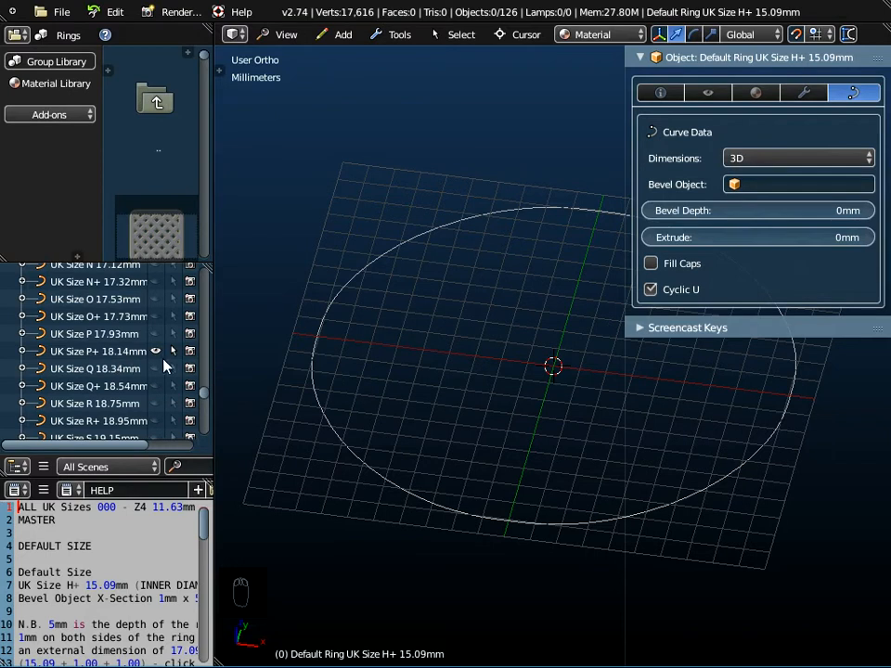
{"action": "left_click", "coordinate": [111, 356]}
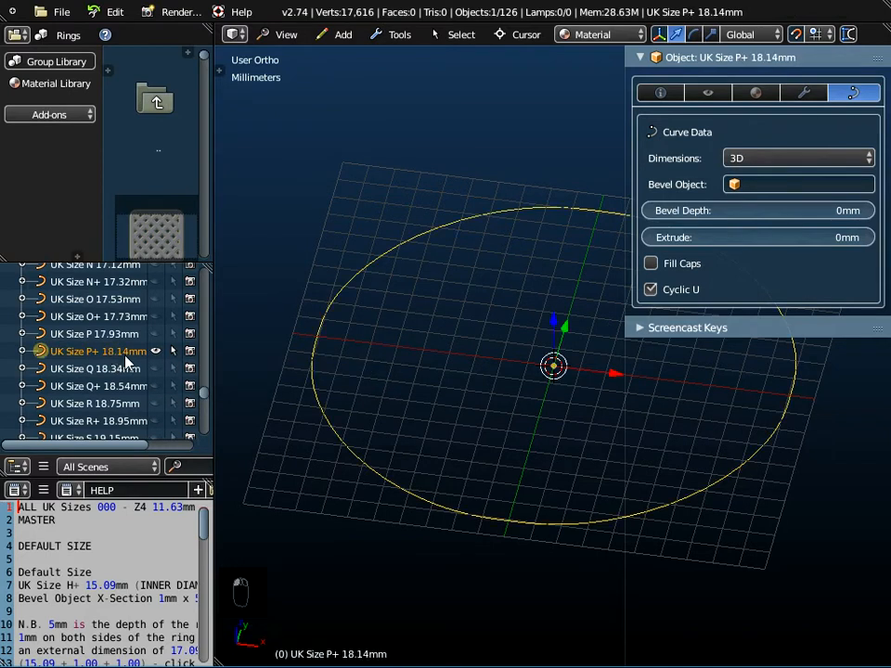
Set the UK Size P+ 18.14mm curve's bevel object to 1 X-Section 1mm x 1mm.
{"action": "left_click", "coordinate": [761, 182]}
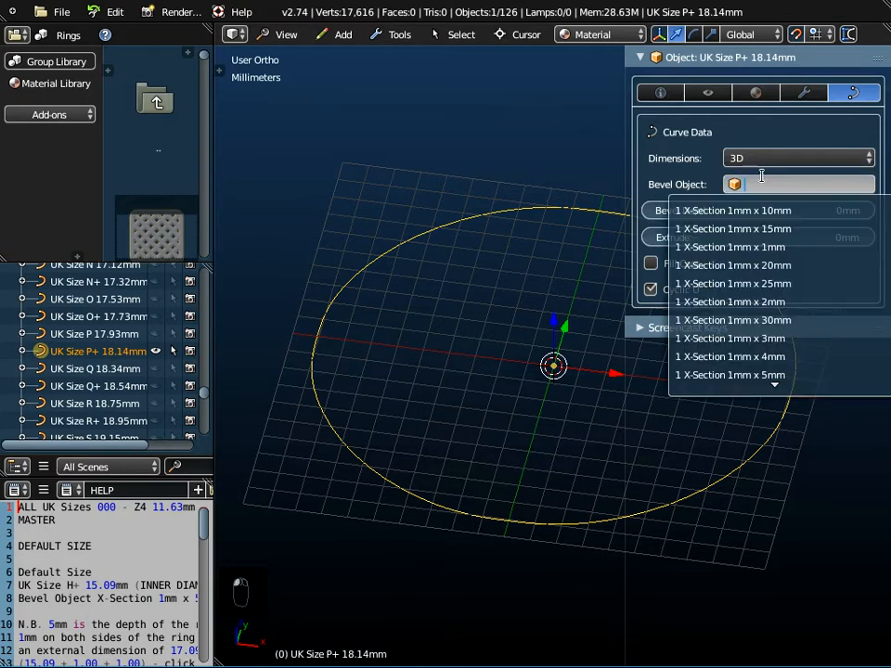
{"action": "left_click", "coordinate": [768, 246]}
{"action": "middle_click_drag", "start_coordinate": [527, 420], "coordinate": [514, 325]}
Show the ring in front view and narrow the properties region to free up viewport space.
{"action": "left_click", "coordinate": [283, 35]}
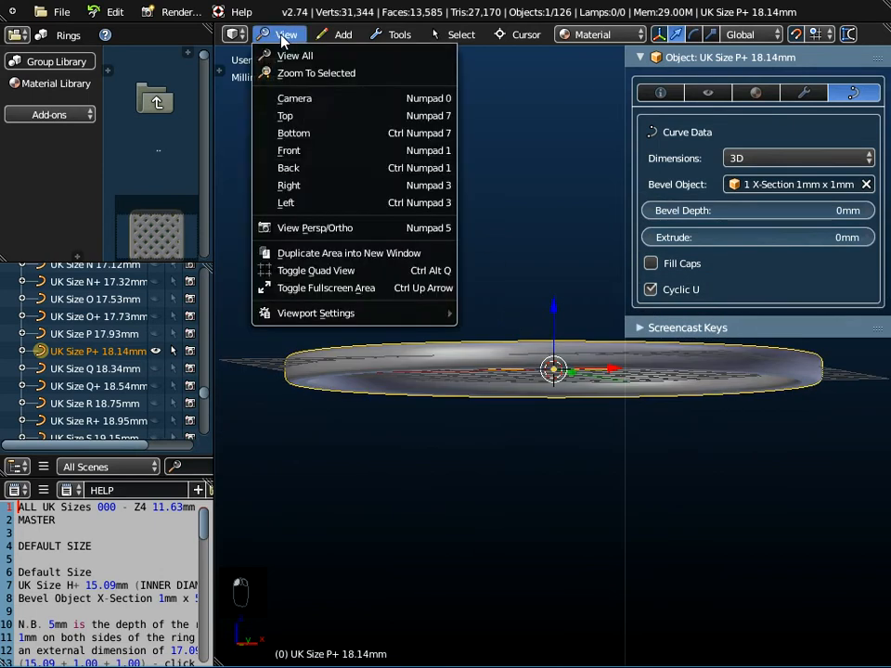
{"action": "left_click", "coordinate": [291, 152]}
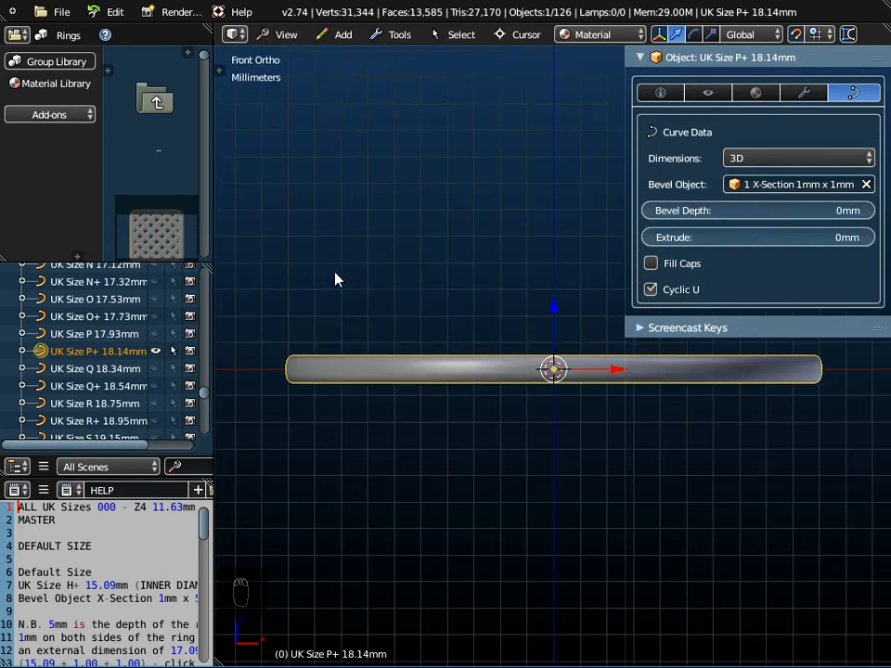
{"action": "left_click_drag", "start_coordinate": [624, 438], "coordinate": [691, 439]}
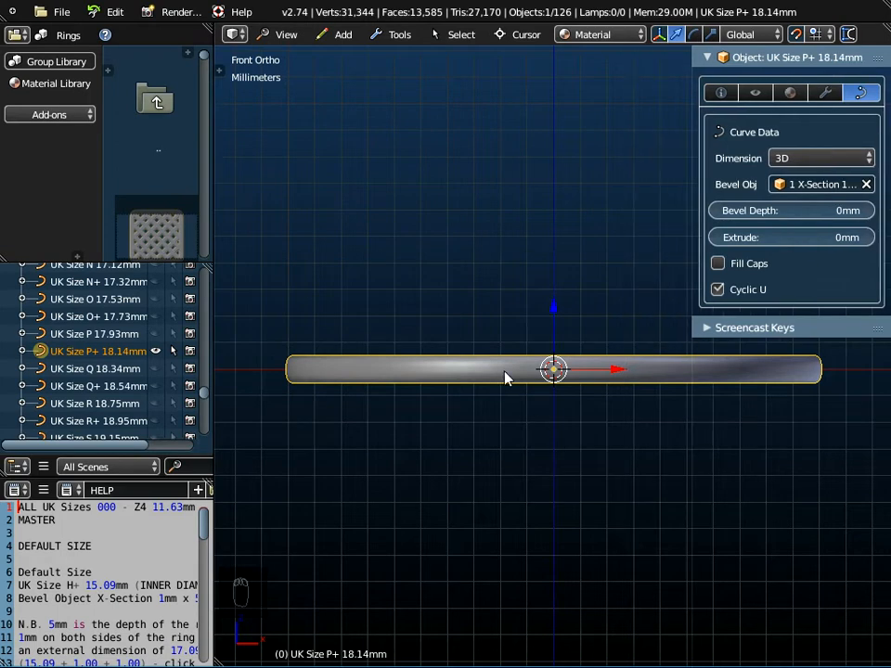
Duplicate the UK Size P+ 18.14mm ring and move the copy up along Z to 2 mm.
{"action": "left_click", "coordinate": [400, 34]}
{"action": "mouse_move", "coordinate": [416, 56]}
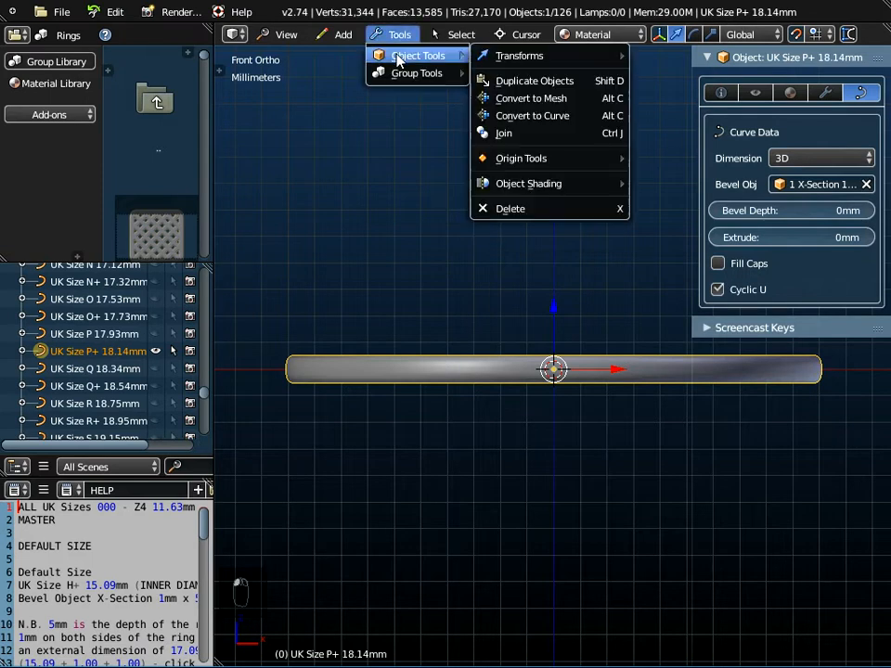
{"action": "left_click", "coordinate": [511, 82]}
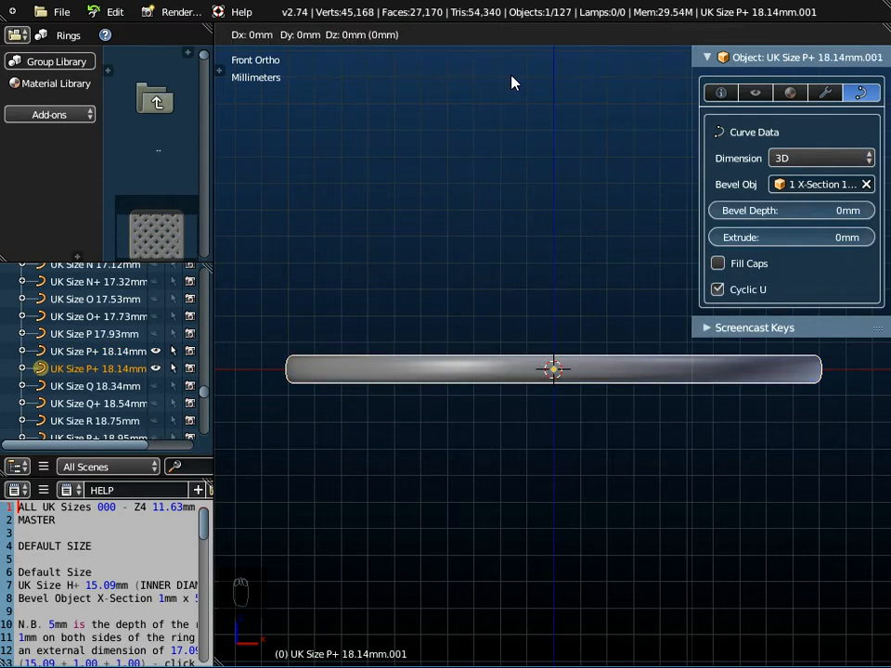
{"action": "right_click", "coordinate": [512, 82]}
{"action": "left_click_drag", "start_coordinate": [554, 317], "coordinate": [554, 271]}
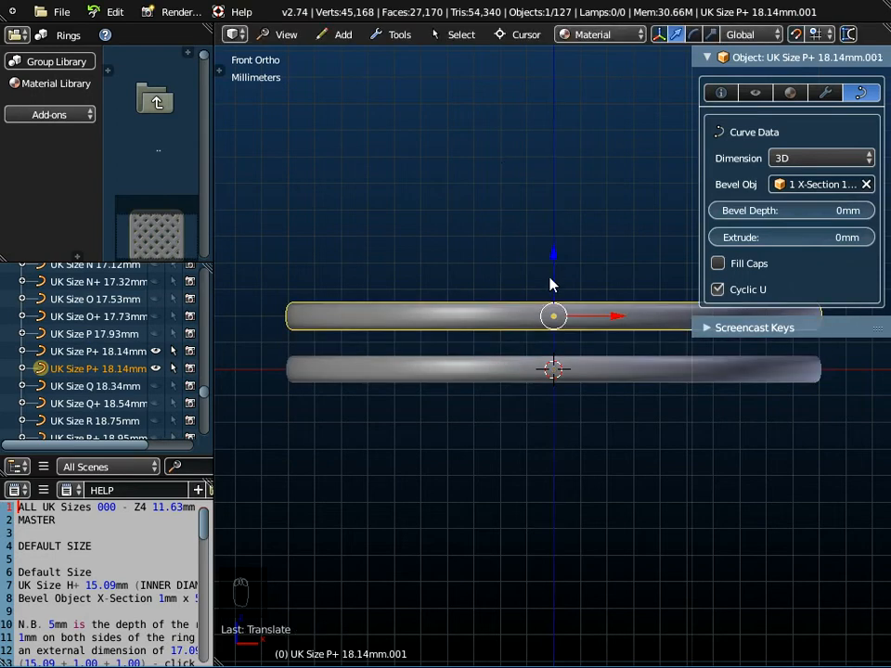
Duplicate the raised ring and move the new copy down below the original ring, to Z -2 mm.
{"action": "left_click", "coordinate": [401, 35]}
{"action": "mouse_move", "coordinate": [417, 56]}
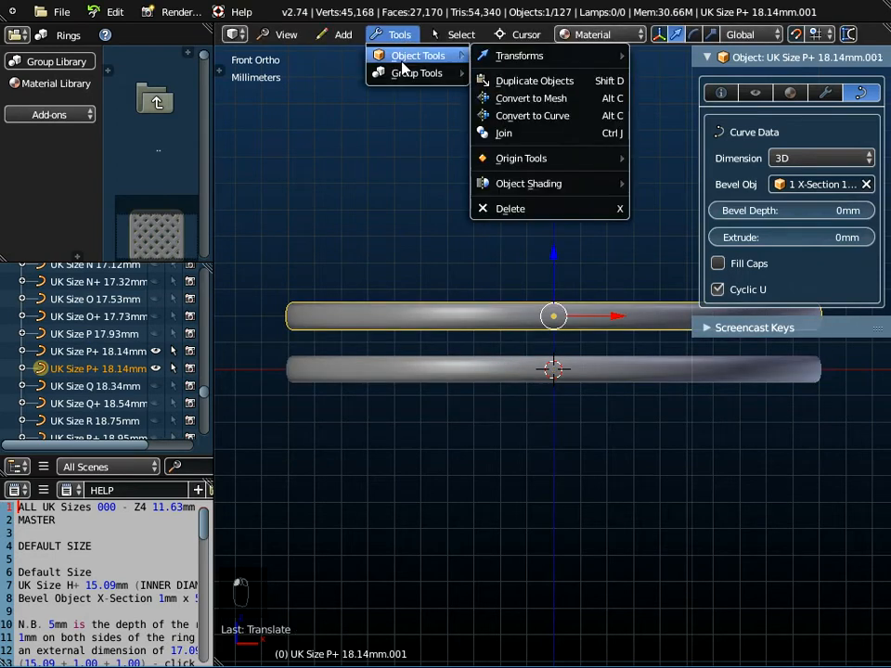
{"action": "left_click", "coordinate": [515, 83]}
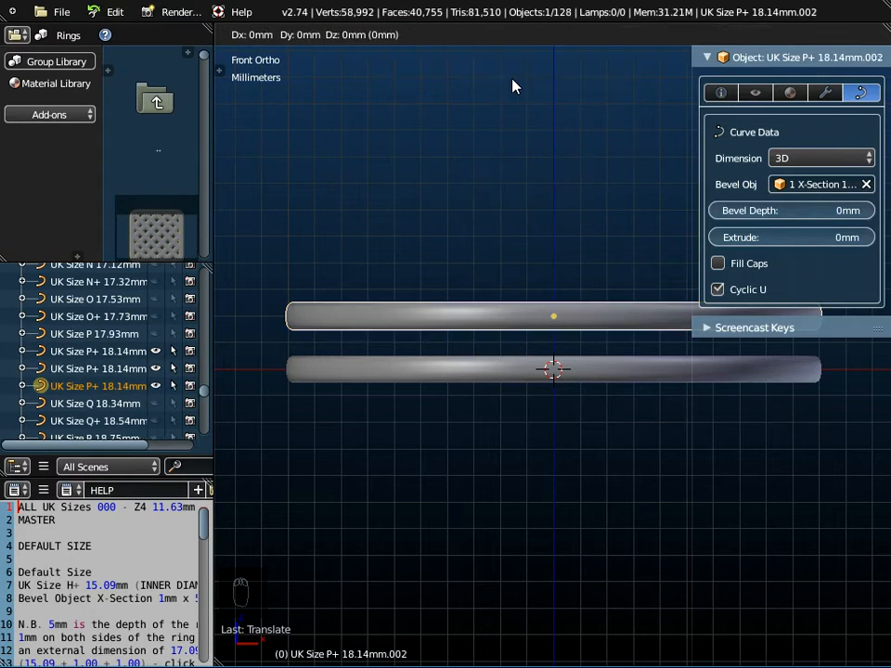
{"action": "right_click", "coordinate": [513, 83]}
{"action": "left_click_drag", "start_coordinate": [559, 260], "coordinate": [557, 367]}
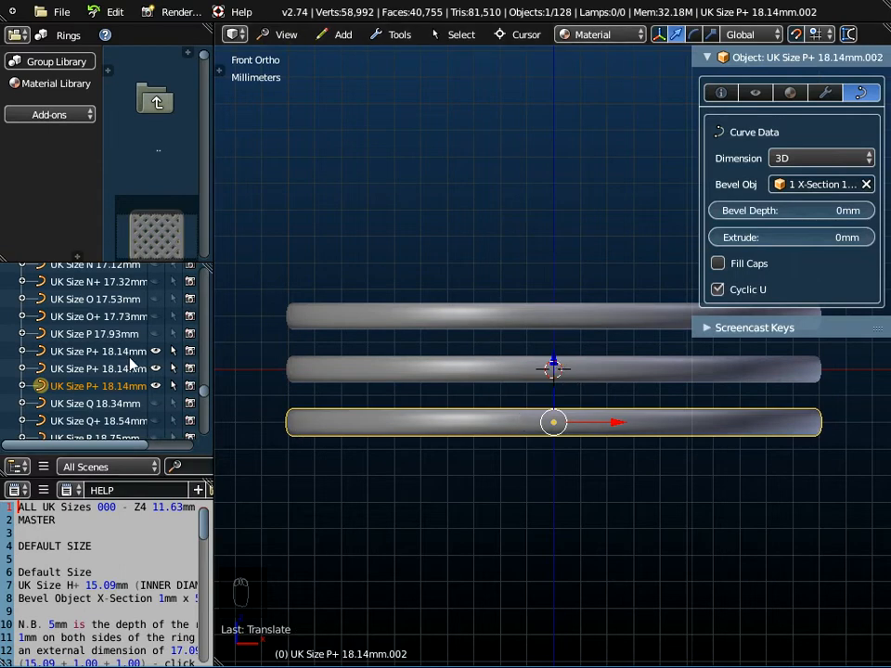
Widen the object list to show full names, and clear the bevel object of the middle UK Size P+ 18.14mm ring.
{"action": "left_click_drag", "start_coordinate": [213, 343], "coordinate": [255, 347]}
{"action": "scroll", "coordinate": [132, 379], "scroll_direction": "down", "scroll_amount": 3}
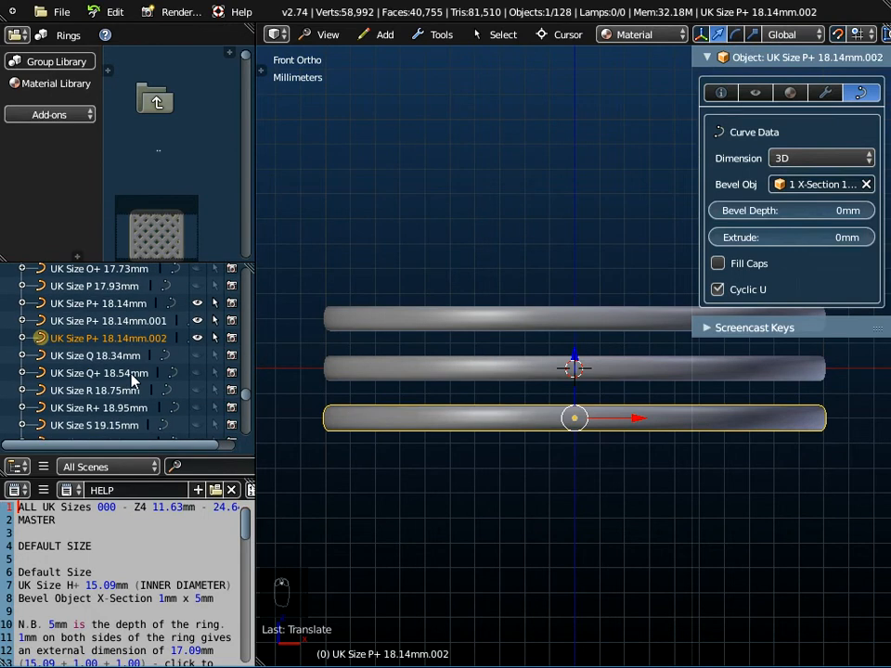
{"action": "left_click", "coordinate": [104, 306]}
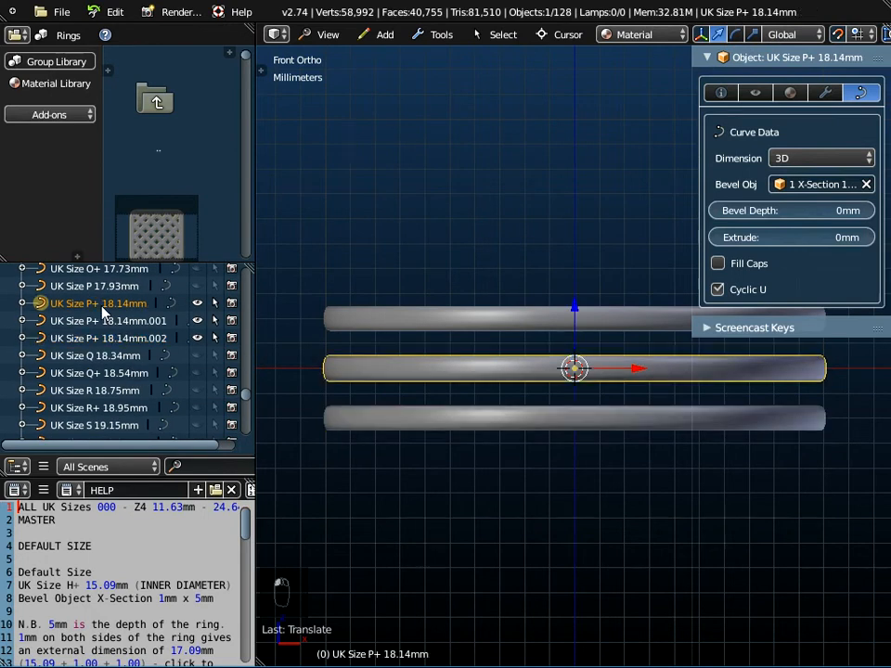
{"action": "left_click", "coordinate": [866, 184]}
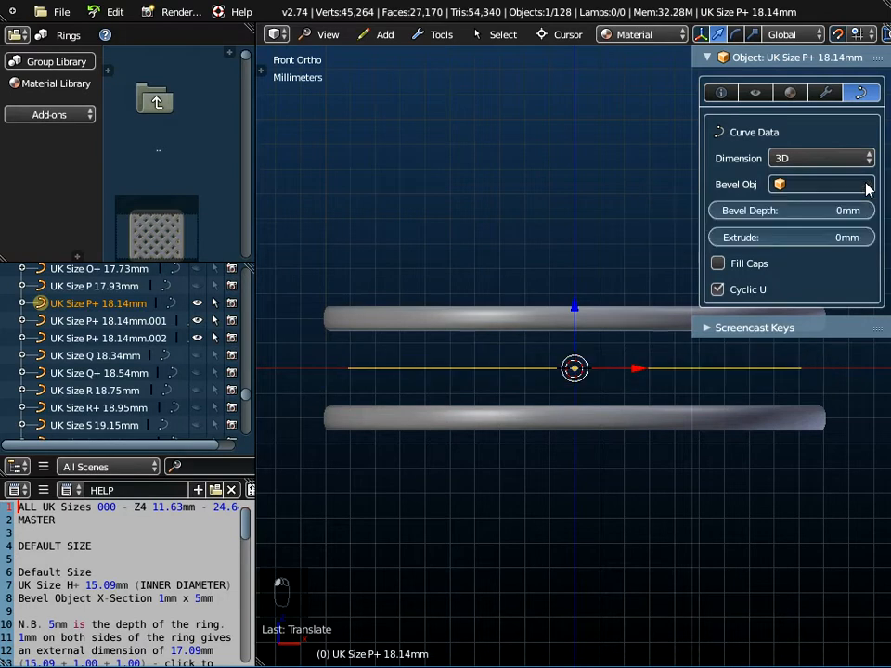
{"action": "middle_click_drag", "start_coordinate": [463, 368], "coordinate": [442, 356]}
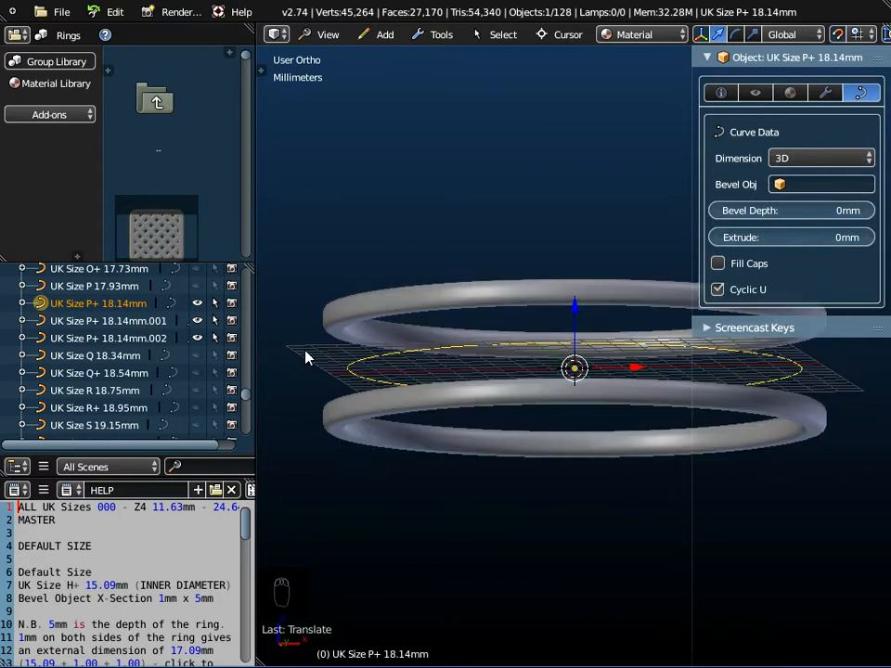
Set the Y rotation of the lower ring, UK Size P+ 18.14mm.002, to 10° in front view.
{"action": "left_click", "coordinate": [125, 321]}
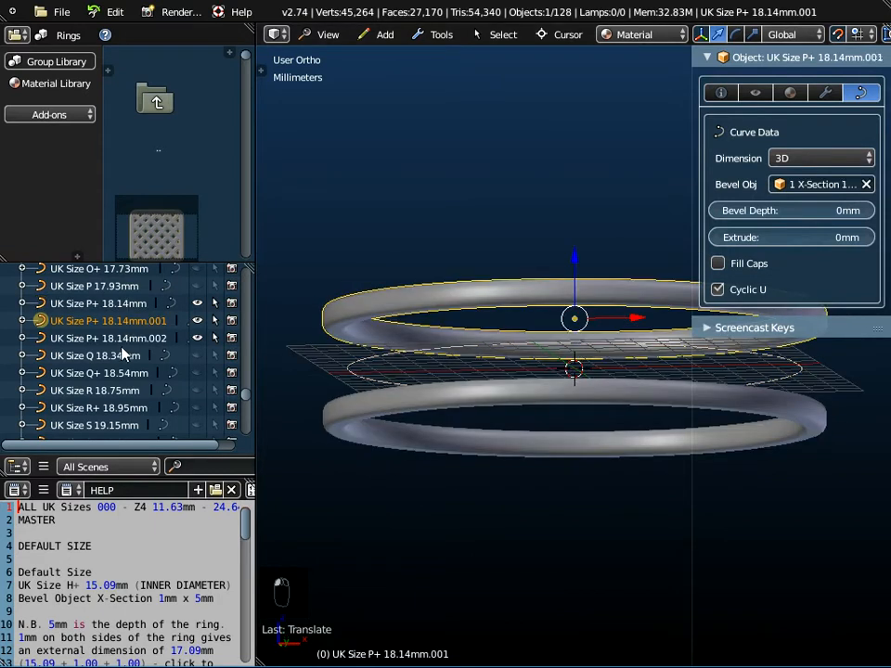
{"action": "left_click", "coordinate": [123, 338]}
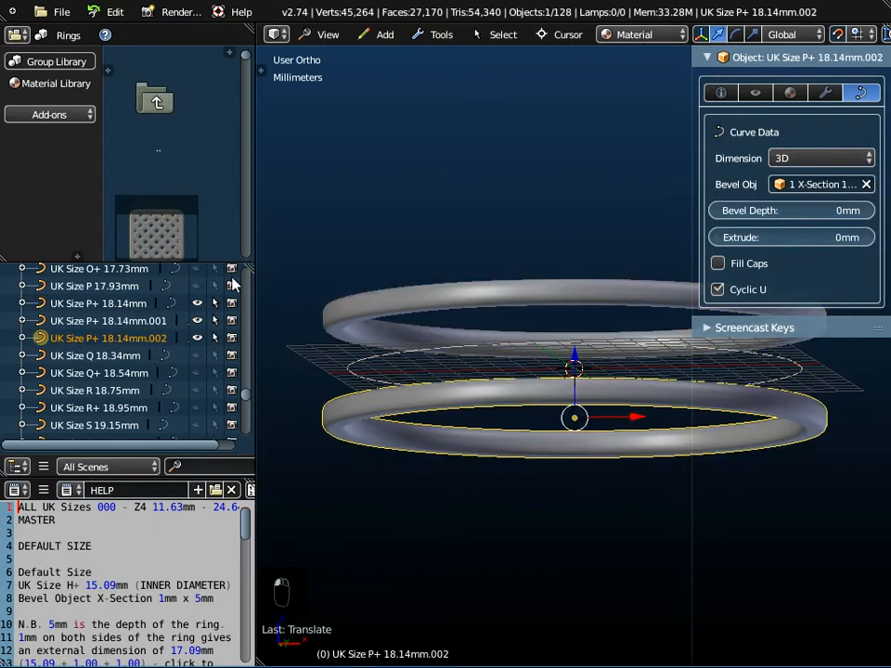
{"action": "left_click", "coordinate": [327, 35]}
{"action": "left_click", "coordinate": [331, 150]}
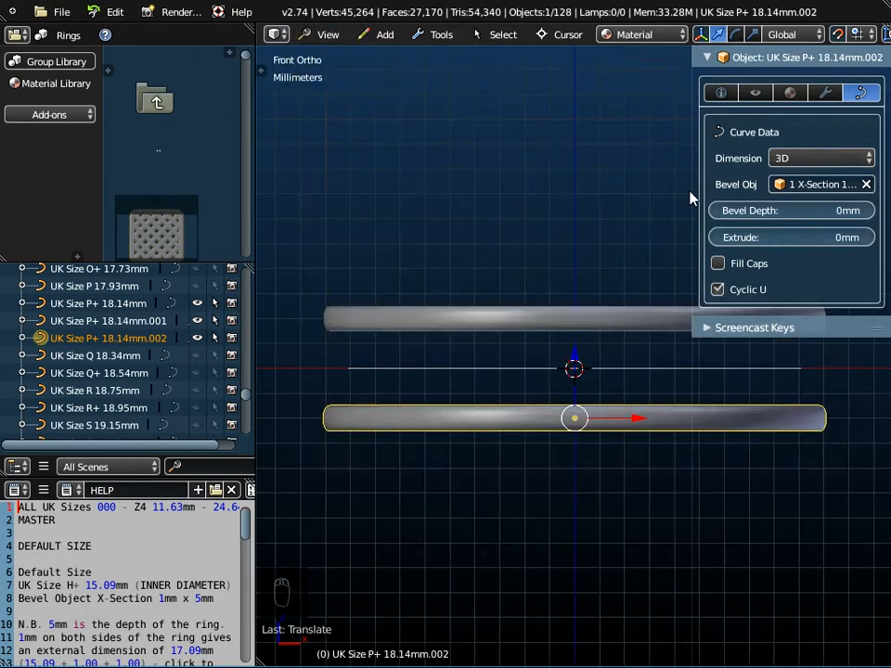
{"action": "left_click_drag", "start_coordinate": [691, 191], "coordinate": [652, 191]}
{"action": "left_click", "coordinate": [683, 93]}
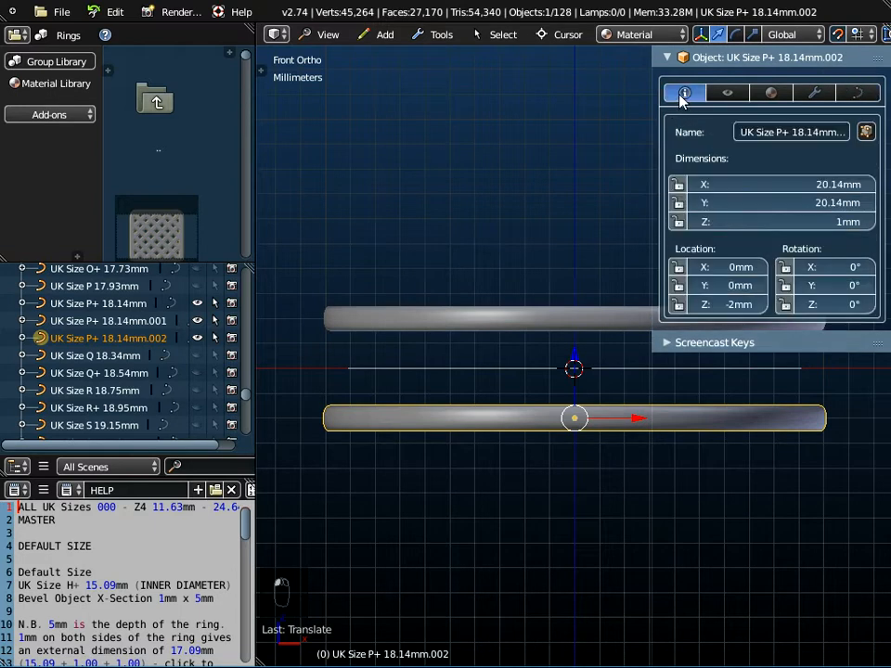
{"action": "left_click", "coordinate": [870, 288]}
{"action": "left_click", "coordinate": [870, 289]}
{"action": "left_click", "coordinate": [871, 289]}
{"action": "left_click", "coordinate": [871, 289]}
{"action": "left_click", "coordinate": [870, 289]}
{"action": "left_click", "coordinate": [870, 289]}
{"action": "left_click", "coordinate": [871, 289]}
{"action": "left_click", "coordinate": [871, 289]}
{"action": "left_click", "coordinate": [871, 289]}
{"action": "left_click", "coordinate": [870, 288]}
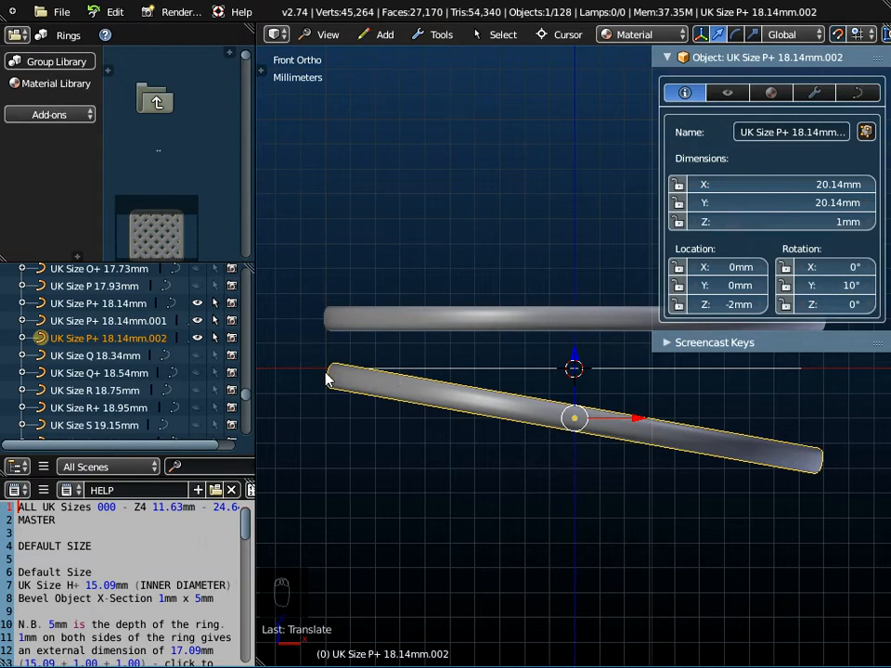
Set the upper ring's Y rotation to -10° and examine where the two tilted rings meet.
{"action": "right_click", "coordinate": [562, 323]}
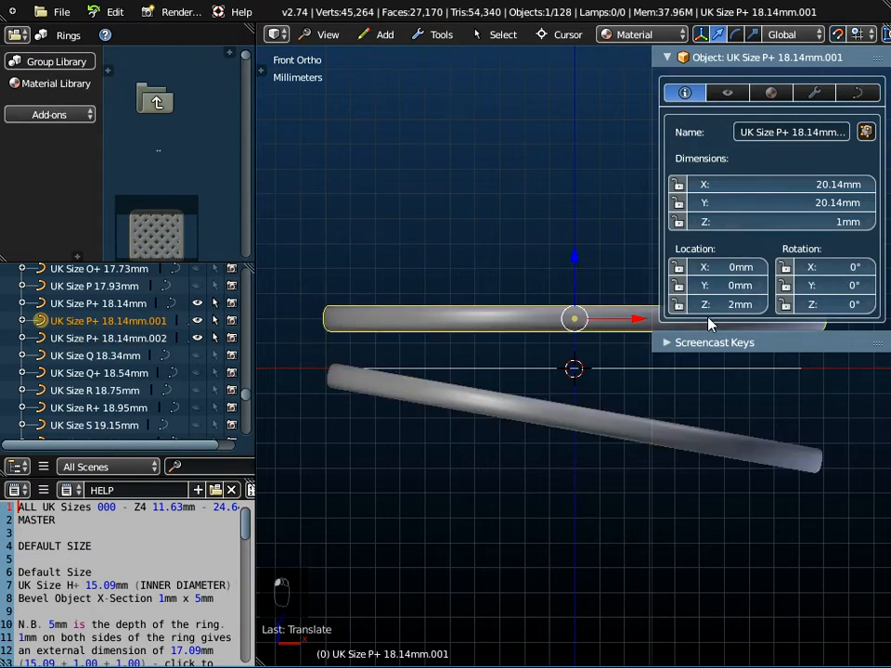
{"action": "left_click_drag", "start_coordinate": [841, 285], "coordinate": [804, 290]}
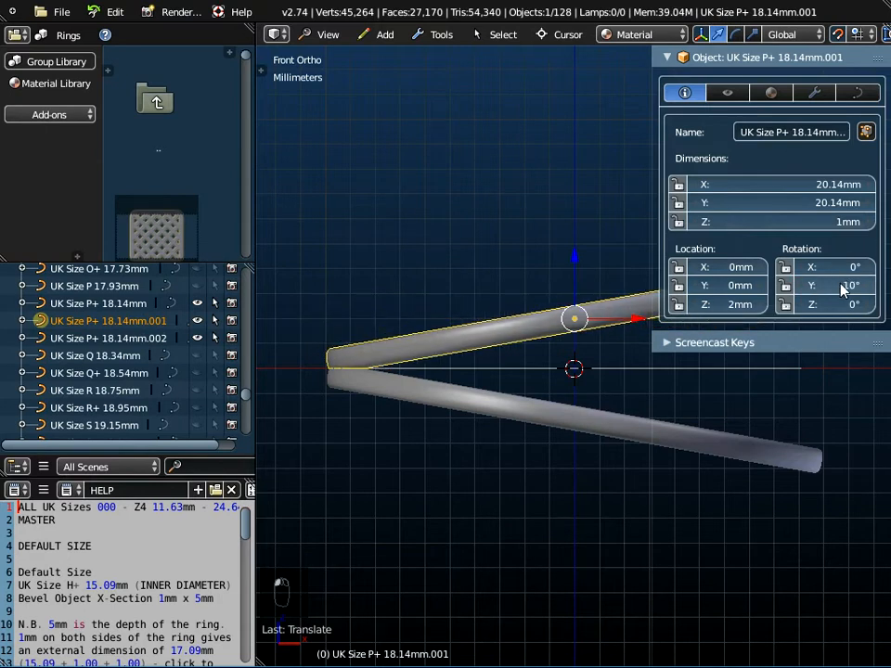
{"action": "scroll", "coordinate": [339, 353], "scroll_direction": "up", "scroll_amount": 3}
{"action": "scroll", "coordinate": [334, 383], "scroll_direction": "up", "scroll_amount": 2}
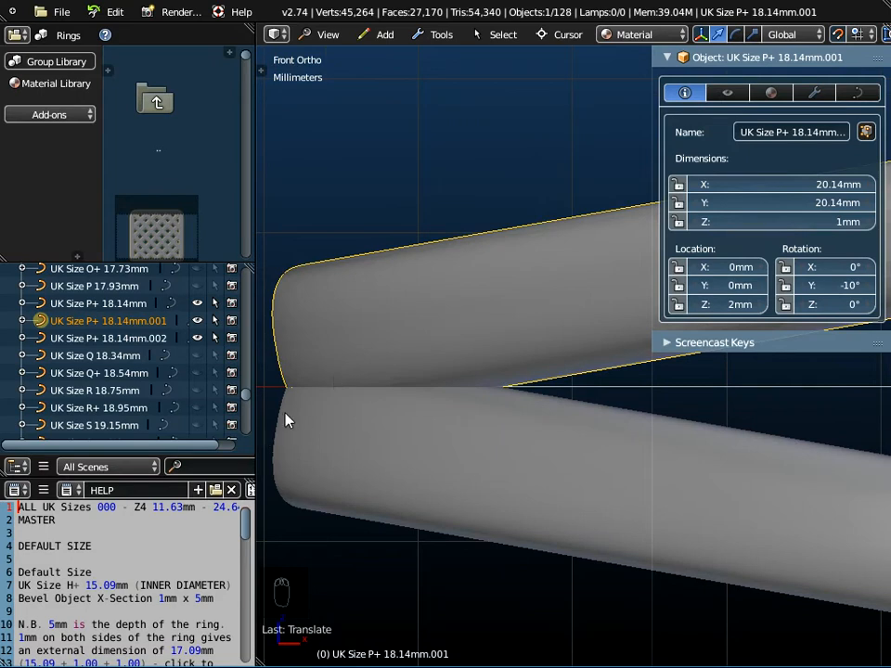
{"action": "scroll", "coordinate": [284, 417], "scroll_direction": "down", "scroll_amount": 4}
{"action": "middle_click_drag", "start_coordinate": [328, 450], "coordinate": [353, 437]}
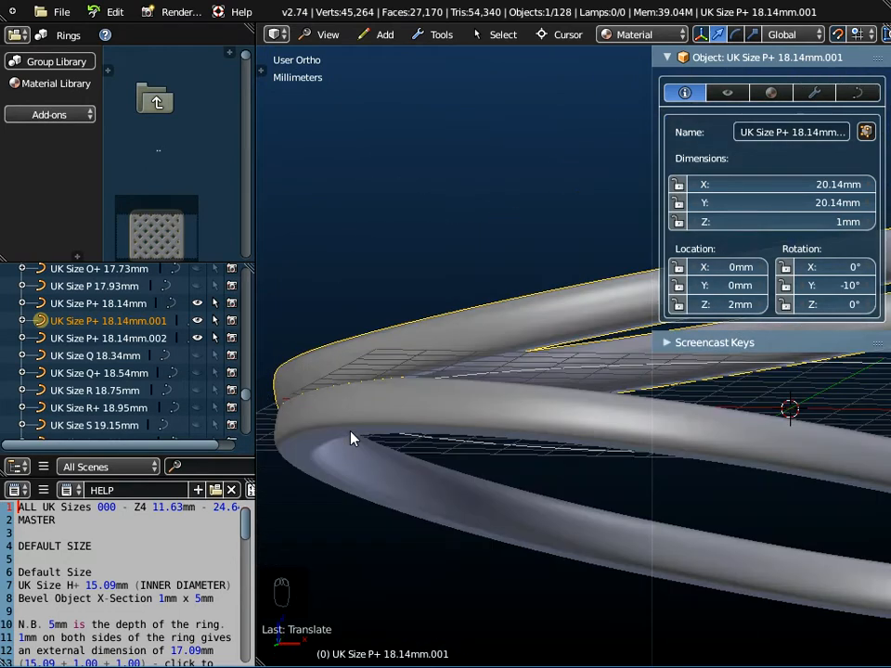
View the whole pair of rings from above and select the unbeveled UK Size P+ 18.14mm curve.
{"action": "left_click", "coordinate": [329, 34]}
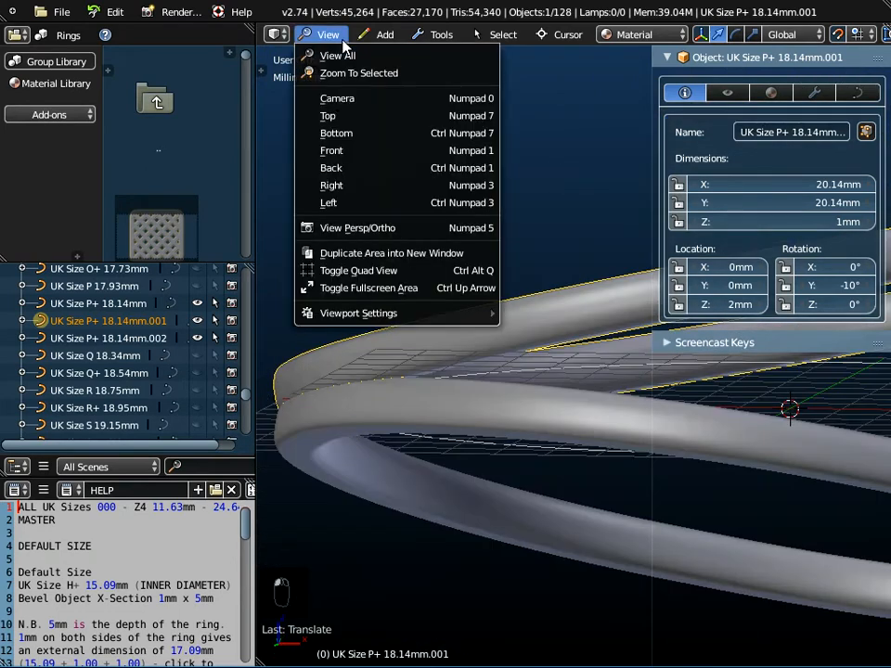
{"action": "left_click", "coordinate": [334, 116]}
{"action": "scroll", "coordinate": [363, 121], "scroll_direction": "down", "scroll_amount": 8}
{"action": "middle_click_drag", "start_coordinate": [423, 172], "coordinate": [536, 338]}
{"action": "right_click", "coordinate": [459, 260]}
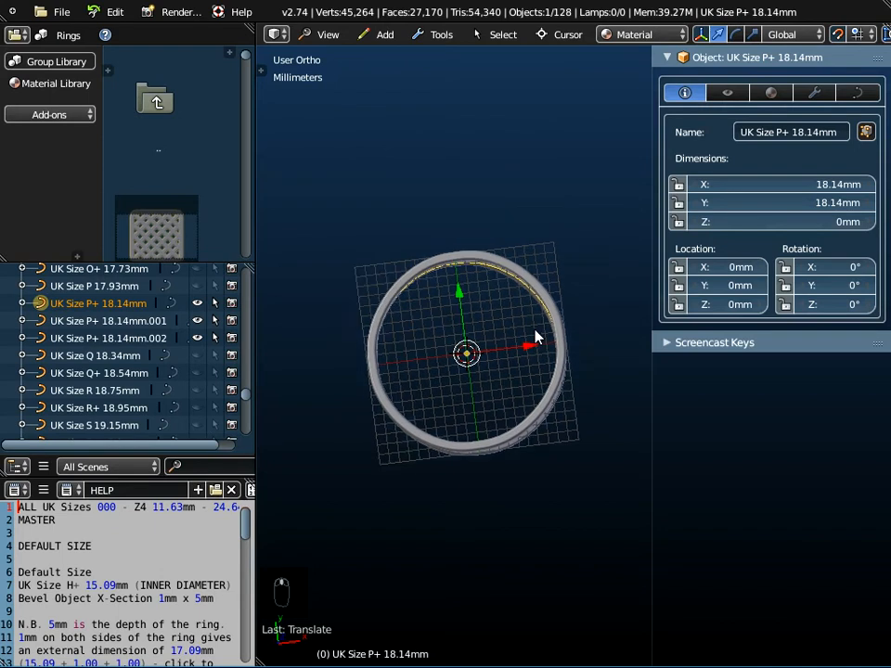
Append the object Celtic Knot Ring 4 Leaf 15mm (002) from Celtic Knot Ring 4-Leaf 15mm (002) MASTER.blend in the Rings library.
{"action": "left_click", "coordinate": [62, 13]}
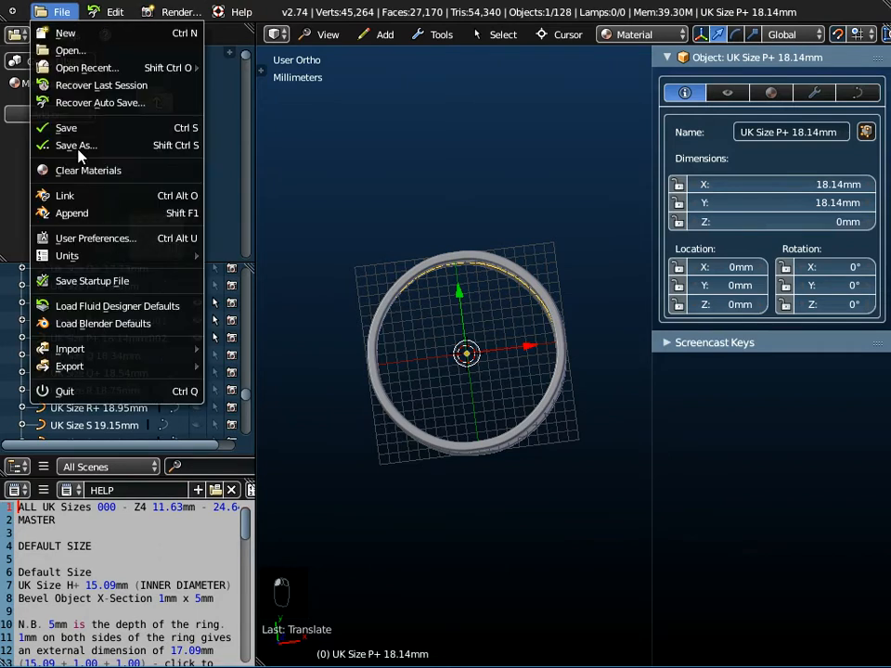
{"action": "left_click", "coordinate": [81, 216]}
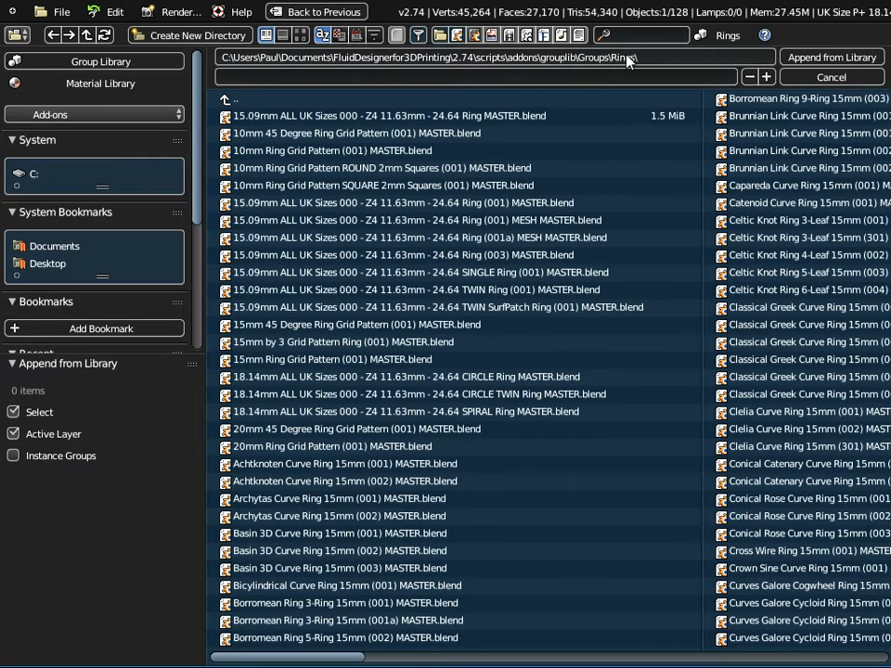
{"action": "double_click", "coordinate": [769, 257]}
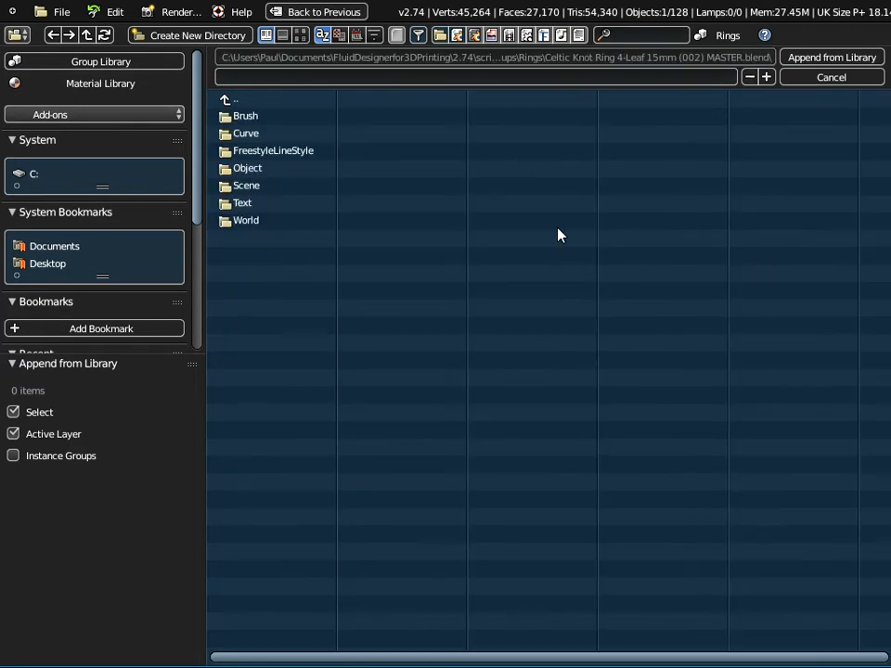
{"action": "double_click", "coordinate": [251, 171]}
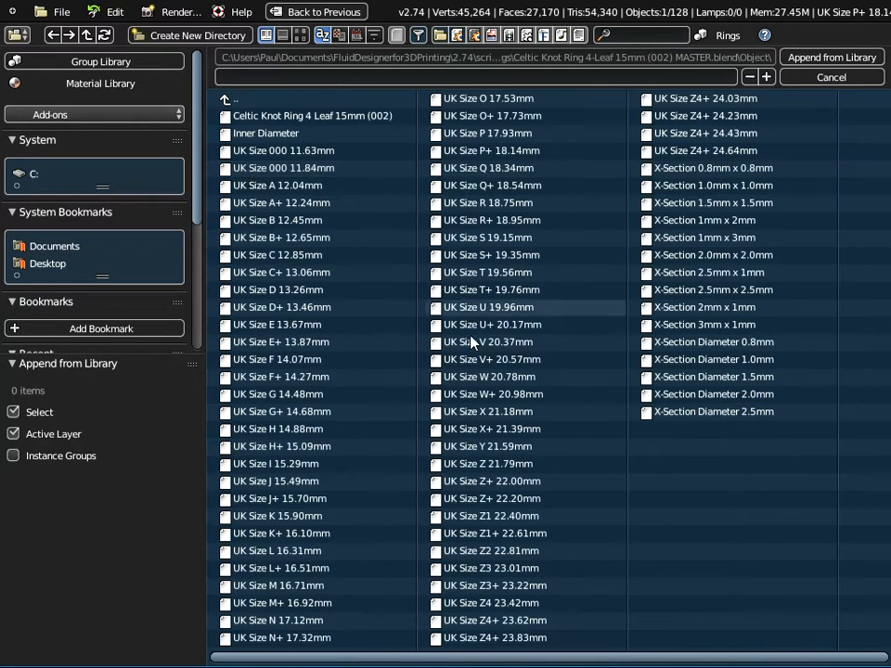
{"action": "left_click", "coordinate": [294, 117]}
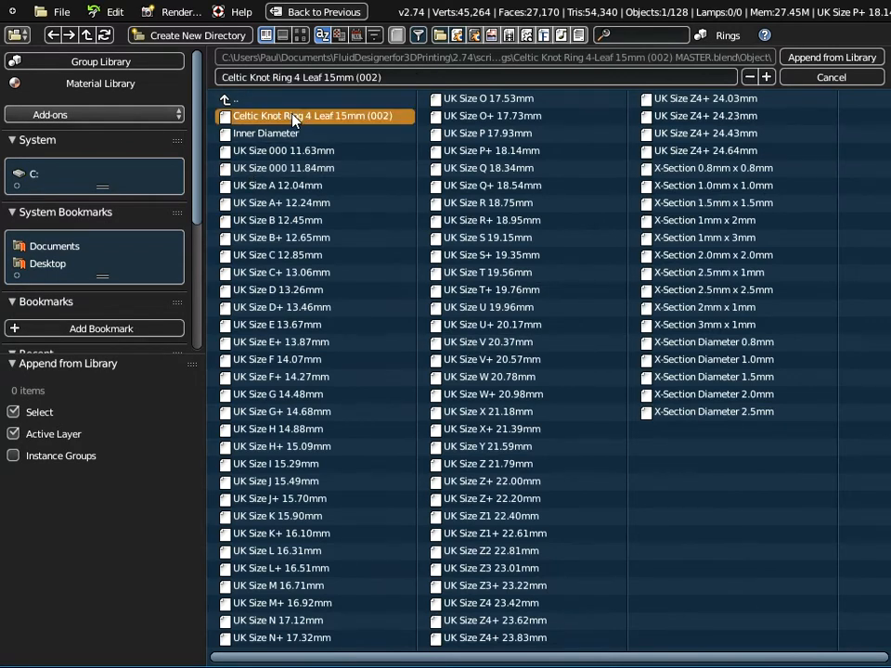
{"action": "left_click", "coordinate": [809, 58]}
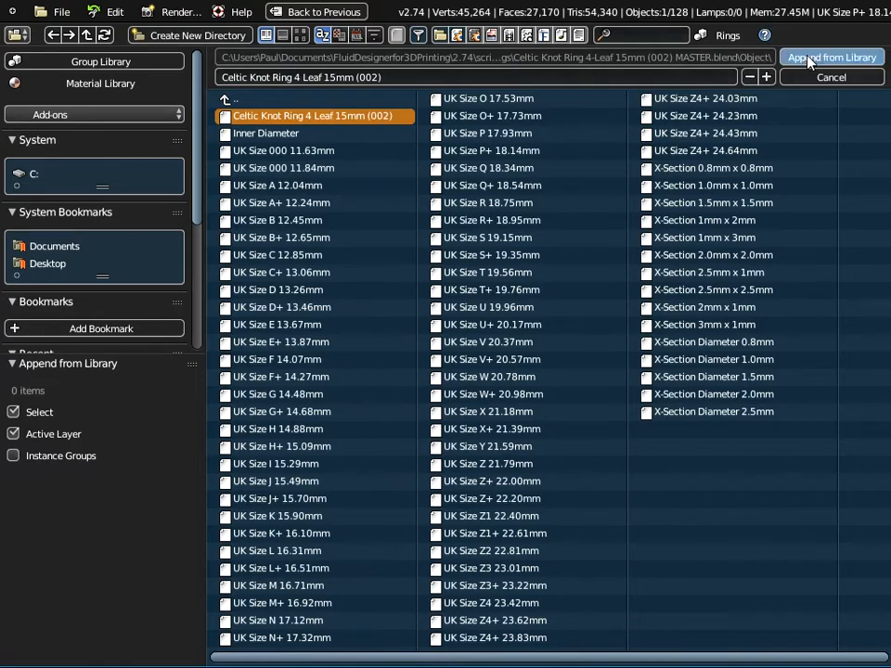
Select the appended Celtic knot ring and display its modifiers.
{"action": "middle_click_drag", "start_coordinate": [478, 344], "coordinate": [509, 185]}
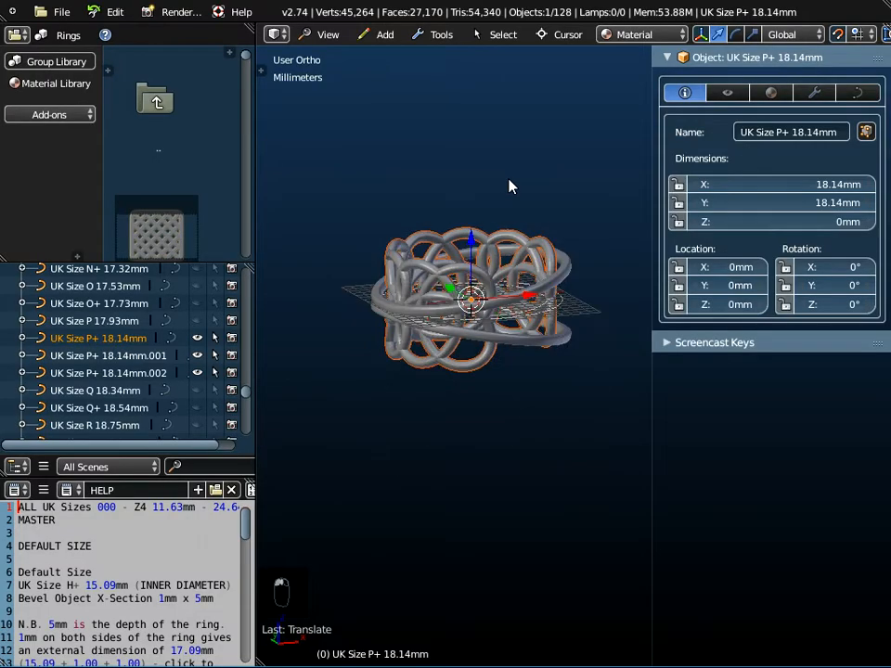
{"action": "scroll", "coordinate": [449, 296], "scroll_direction": "up", "scroll_amount": 4}
{"action": "right_click", "coordinate": [455, 265]}
{"action": "middle_click_drag", "start_coordinate": [501, 205], "coordinate": [498, 269]}
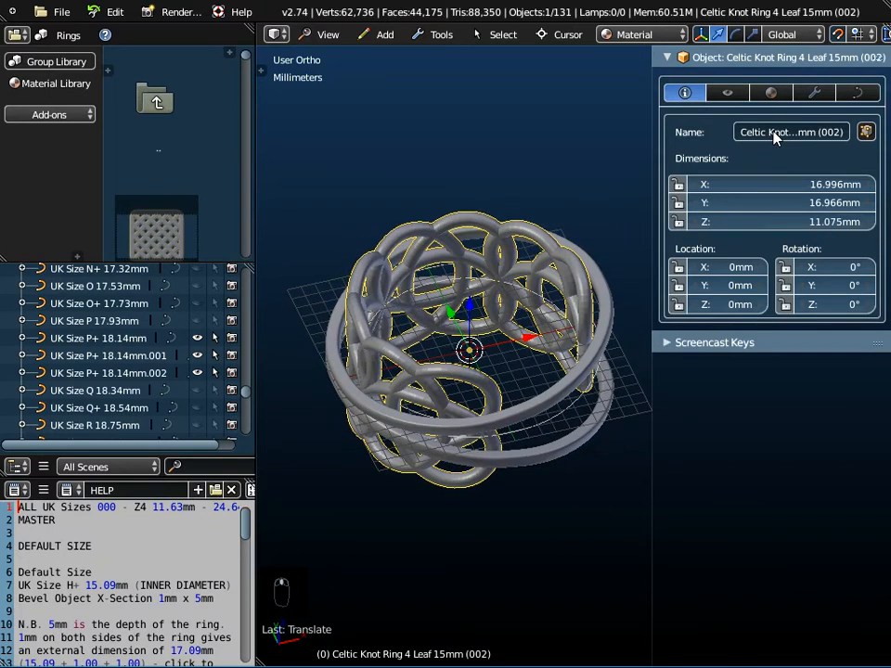
{"action": "left_click", "coordinate": [814, 92]}
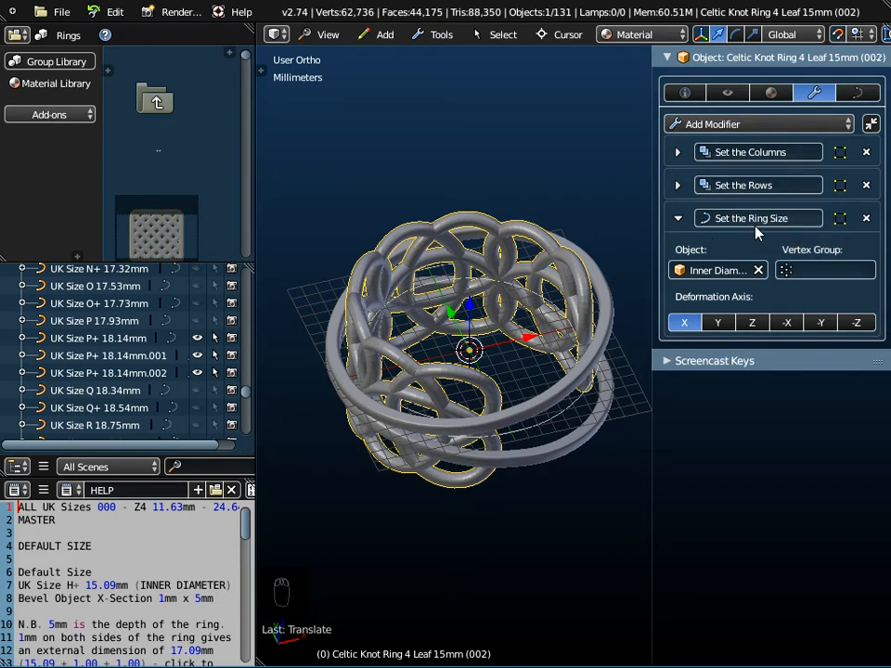
Select the Inner Diameter curve and look through the UK size curves in the object list.
{"action": "middle_click_drag", "start_coordinate": [641, 321], "coordinate": [517, 385]}
{"action": "right_click", "coordinate": [566, 410]}
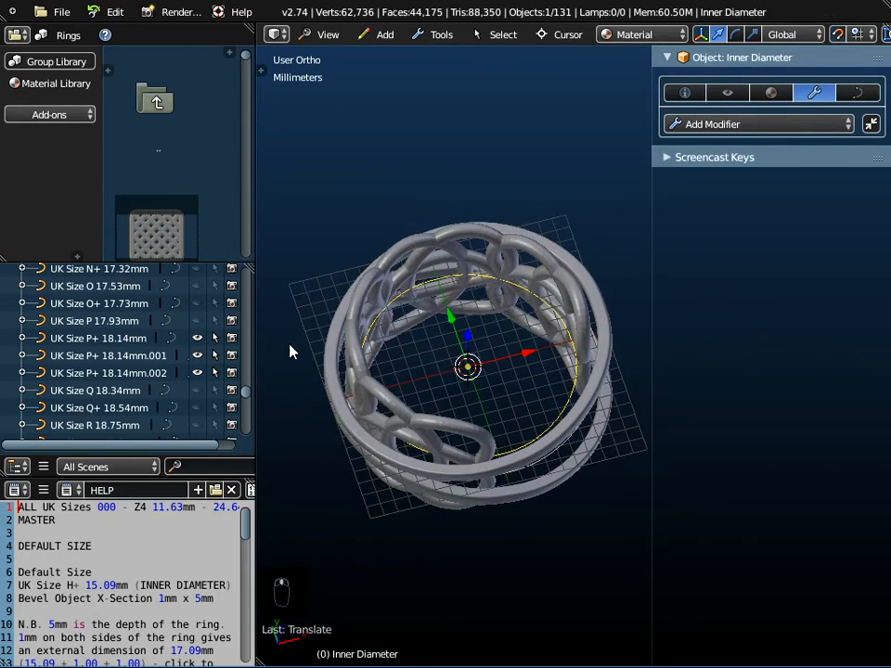
{"action": "scroll", "coordinate": [196, 322], "scroll_direction": "up", "scroll_amount": 6}
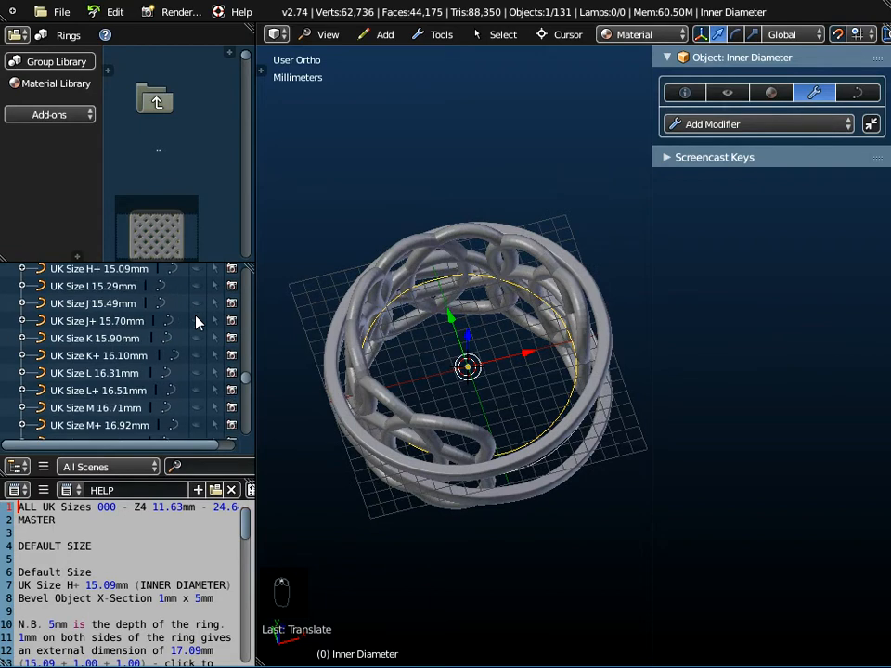
{"action": "mouse_move", "coordinate": [432, 358]}
{"action": "middle_mouse_down"}
{"action": "mouse_move", "coordinate": [444, 364]}
{"action": "mouse_move", "coordinate": [431, 390]}
{"action": "mouse_move", "coordinate": [429, 372]}
{"action": "middle_mouse_up"}
{"action": "scroll", "coordinate": [117, 361], "scroll_direction": "down", "scroll_amount": 2}
{"action": "scroll", "coordinate": [117, 360], "scroll_direction": "down", "scroll_amount": 3}
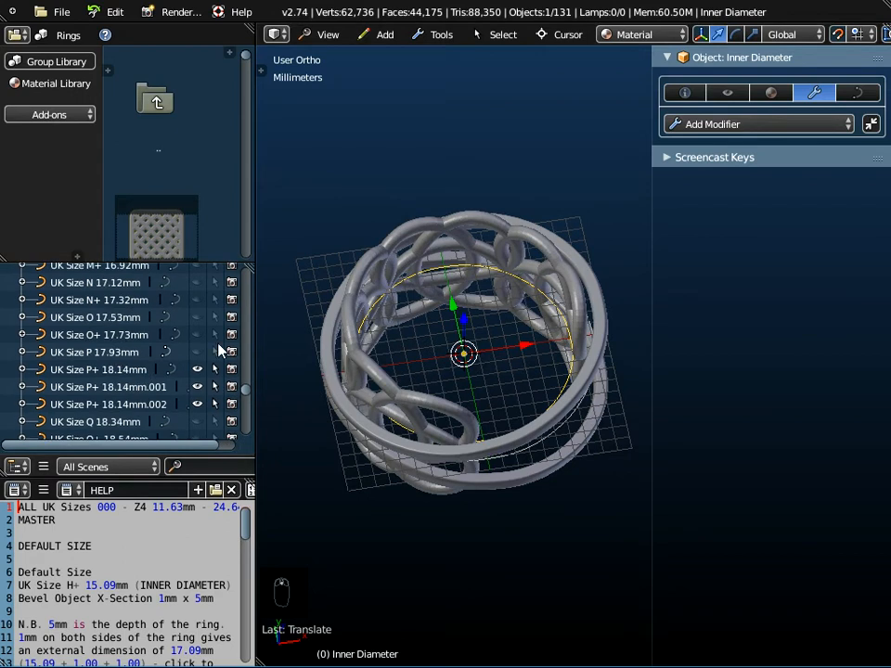
Set the curve object of the Celtic knot ring's Set the Ring Size modifier to UK Size P+ 18.14mm.
{"action": "right_click", "coordinate": [484, 223]}
{"action": "middle_click_drag", "start_coordinate": [464, 278], "coordinate": [447, 305]}
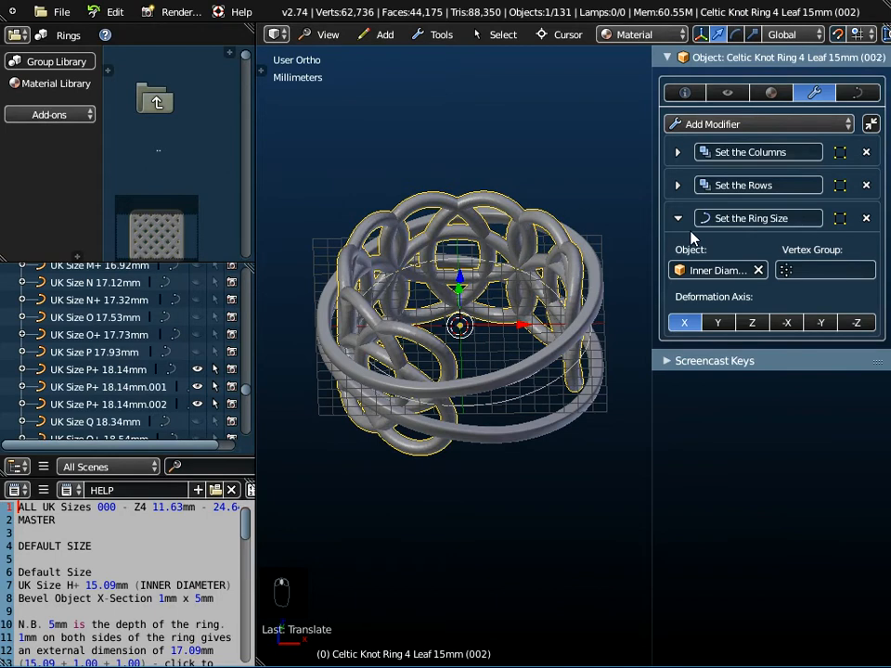
{"action": "left_click", "coordinate": [718, 270]}
{"action": "scroll", "coordinate": [720, 374], "scroll_direction": "down", "scroll_amount": 20}
{"action": "scroll", "coordinate": [720, 374], "scroll_direction": "down", "scroll_amount": 20}
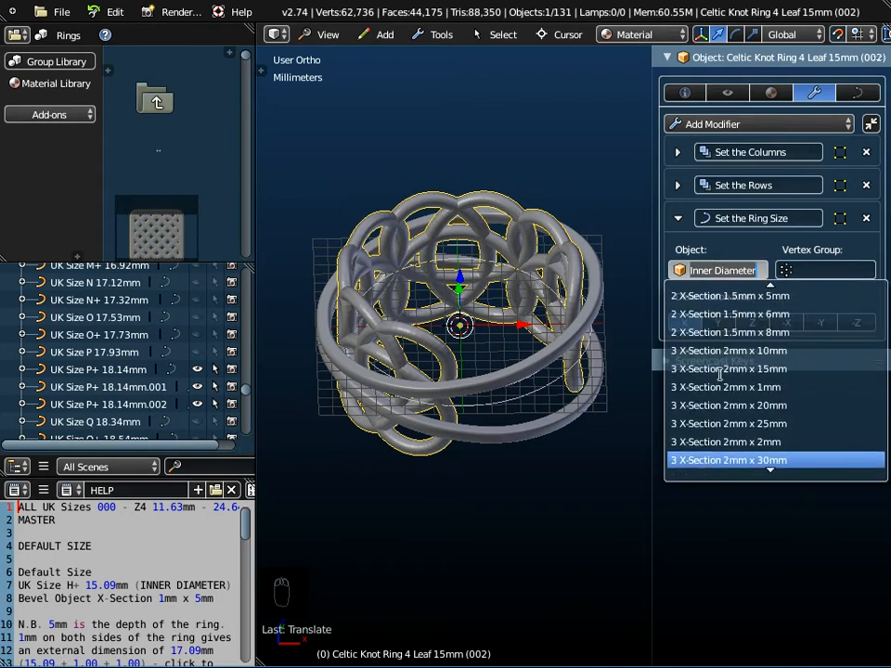
{"action": "scroll", "coordinate": [721, 374], "scroll_direction": "down", "scroll_amount": 10}
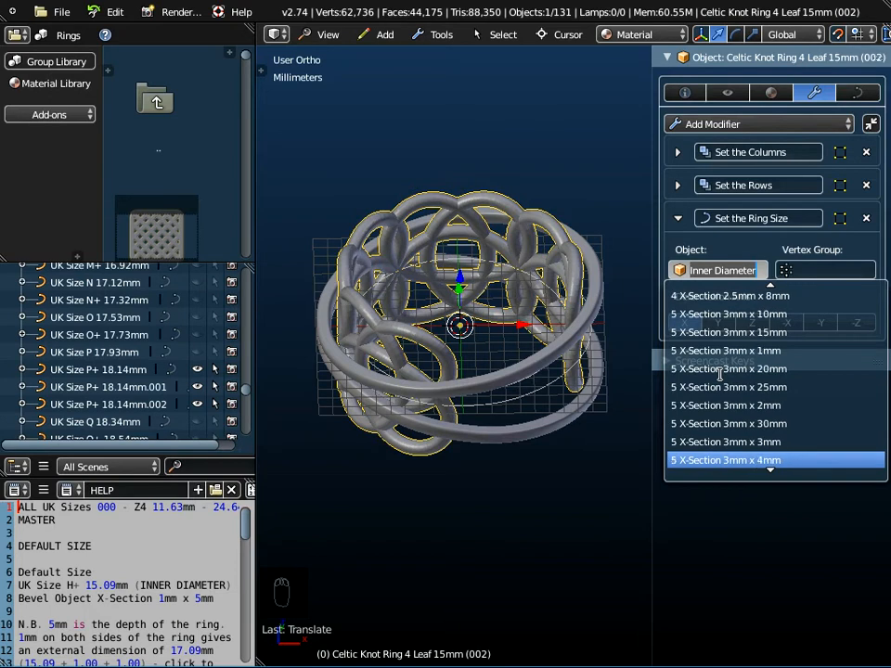
{"action": "scroll", "coordinate": [720, 374], "scroll_direction": "down", "scroll_amount": 20}
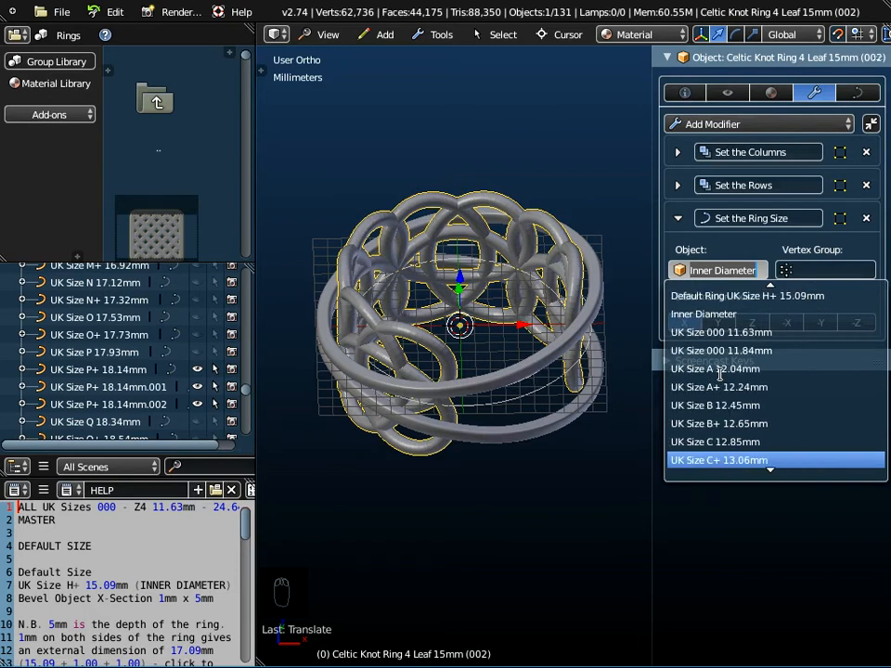
{"action": "scroll", "coordinate": [720, 374], "scroll_direction": "down", "scroll_amount": 14}
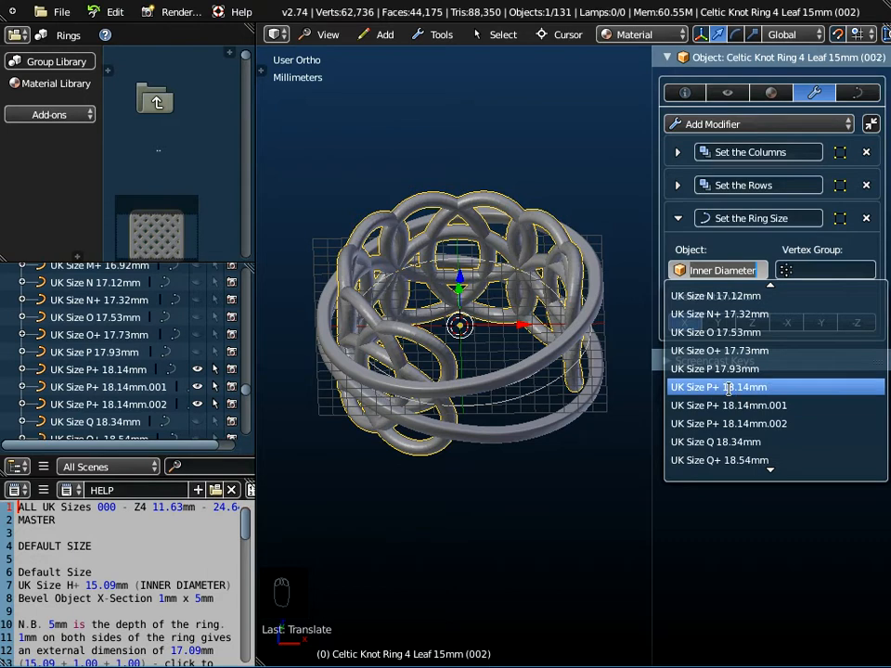
{"action": "left_click", "coordinate": [728, 387]}
Delete the Inner Diameter curve that came with the knot ring.
{"action": "middle_click_drag", "start_coordinate": [526, 373], "coordinate": [560, 458]}
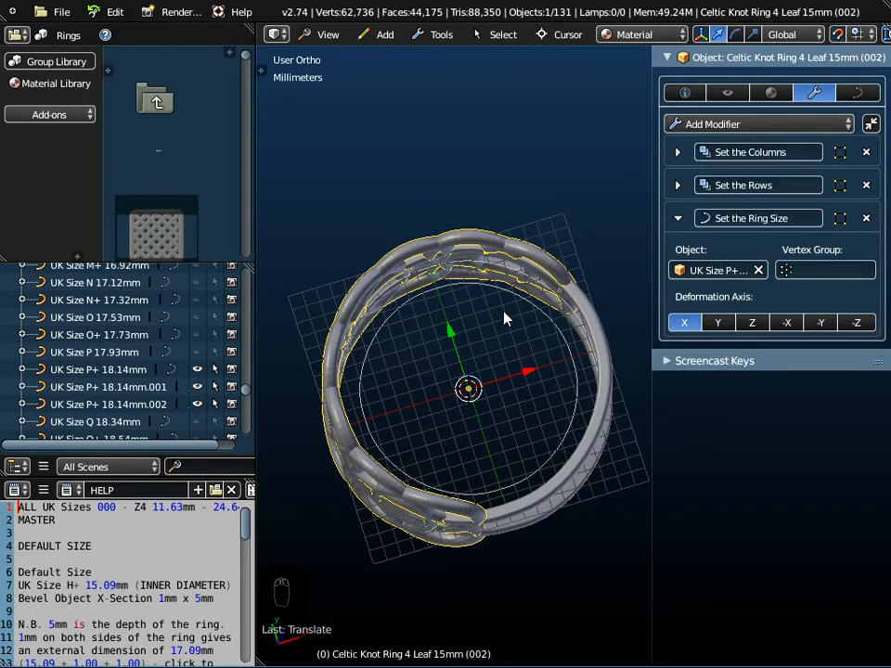
{"action": "right_click", "coordinate": [521, 299]}
{"action": "middle_click_drag", "start_coordinate": [515, 390], "coordinate": [429, 321]}
{"action": "key", "text": "x"}
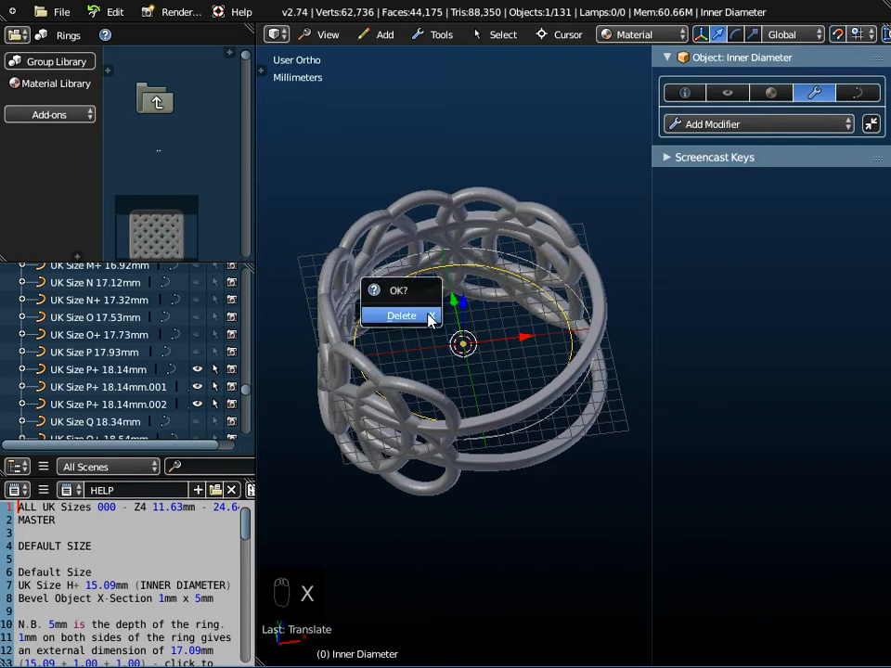
{"action": "left_click", "coordinate": [402, 317]}
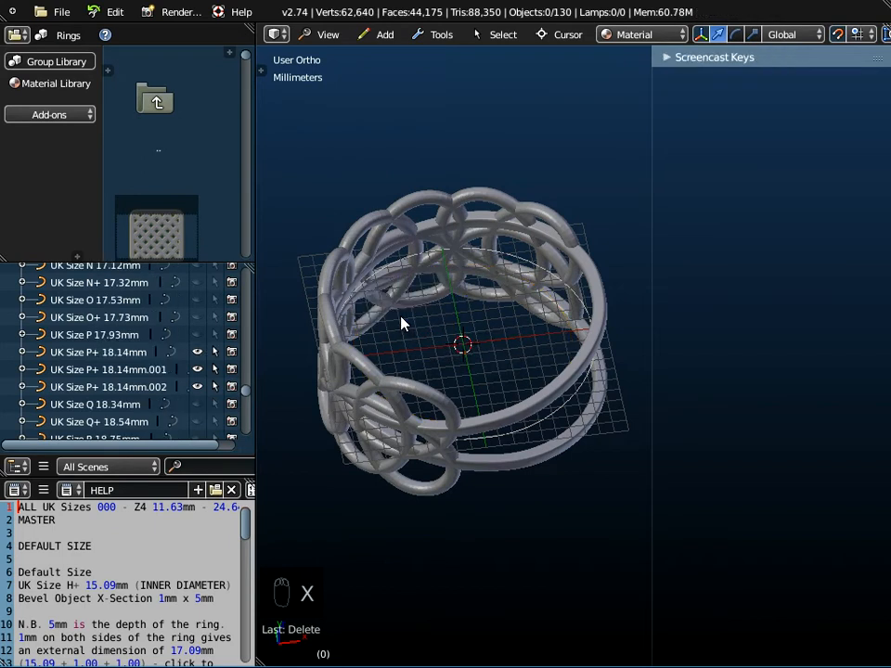
Scale the Celtic knot ring down uniformly in front view to narrow it towards the gap between the tilted rings.
{"action": "middle_click_drag", "start_coordinate": [529, 517], "coordinate": [475, 264]}
{"action": "right_click", "coordinate": [464, 436]}
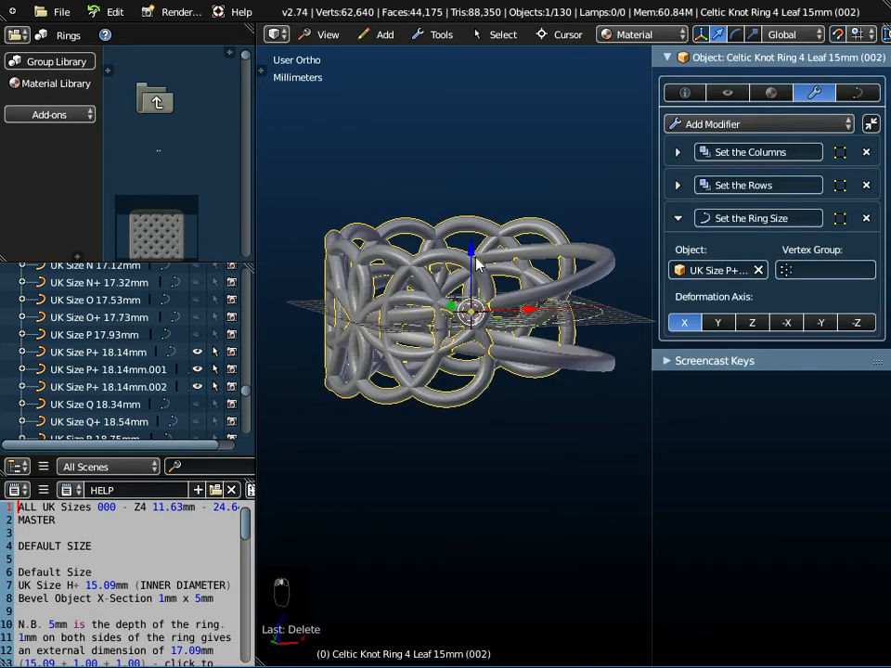
{"action": "left_click", "coordinate": [323, 35]}
{"action": "left_click", "coordinate": [338, 147]}
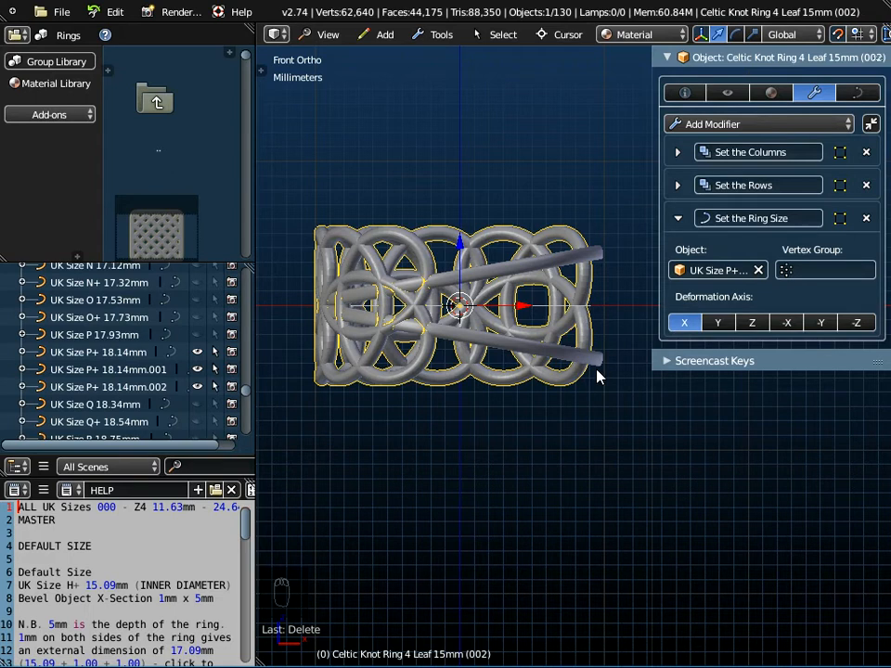
{"action": "middle_click_drag", "start_coordinate": [433, 318], "coordinate": [576, 278]}
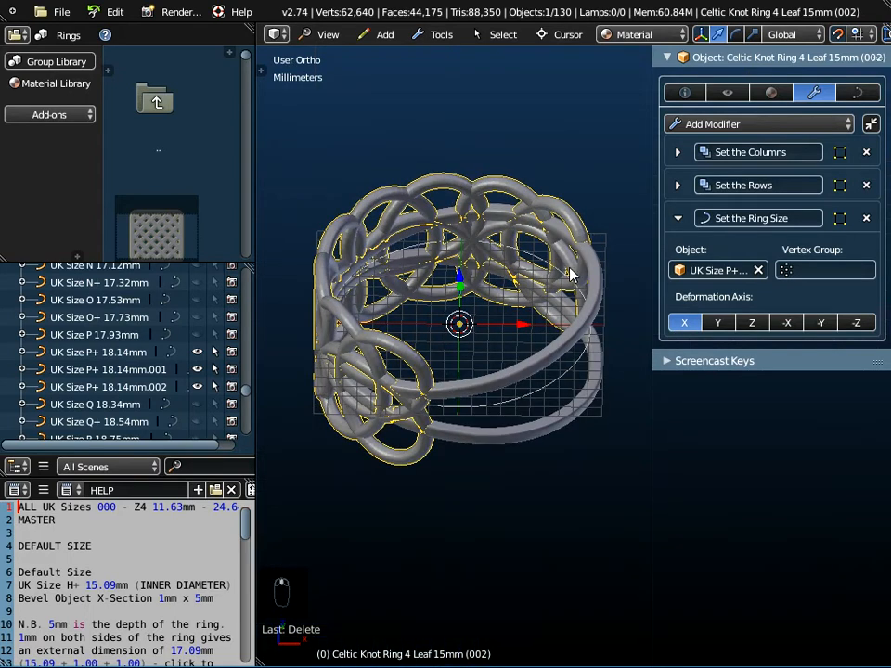
{"action": "left_click", "coordinate": [325, 34]}
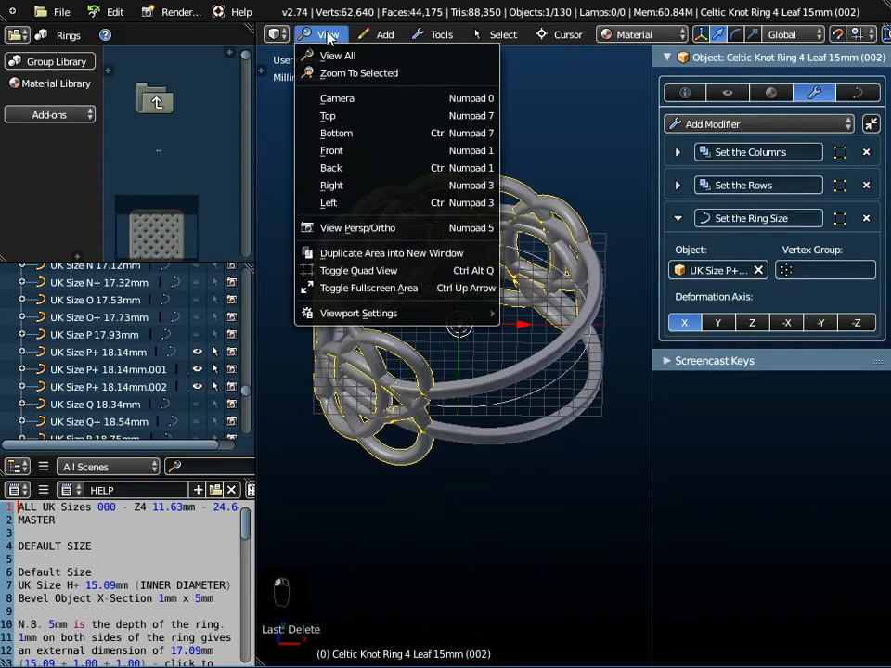
{"action": "left_click", "coordinate": [340, 152]}
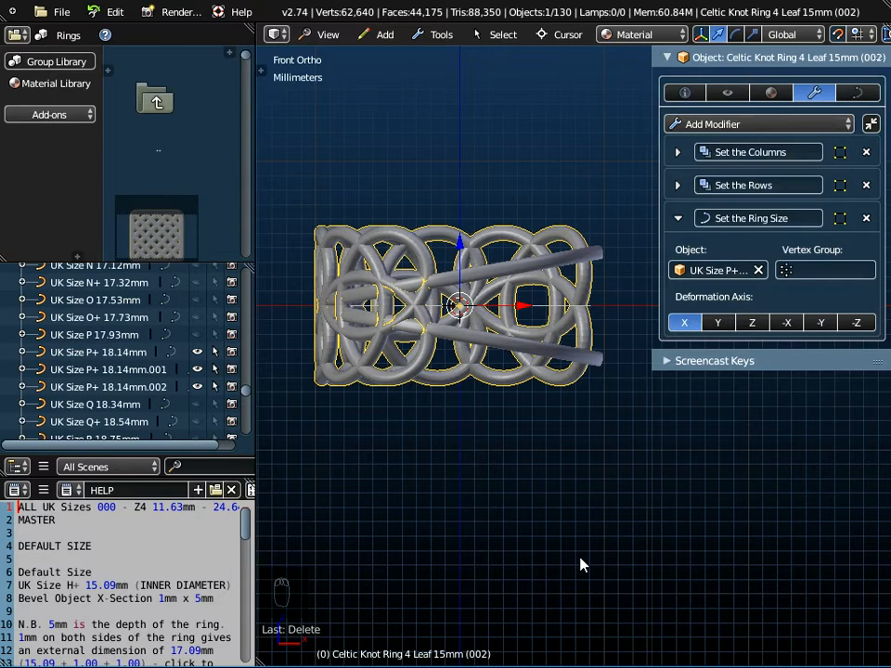
{"action": "key", "text": "s"}
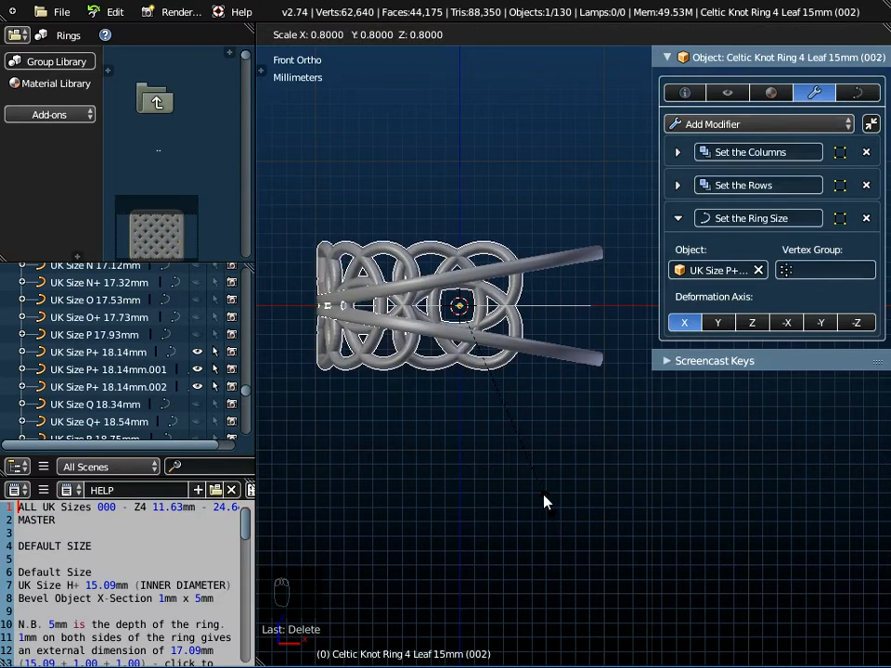
{"action": "left_click", "coordinate": [541, 495]}
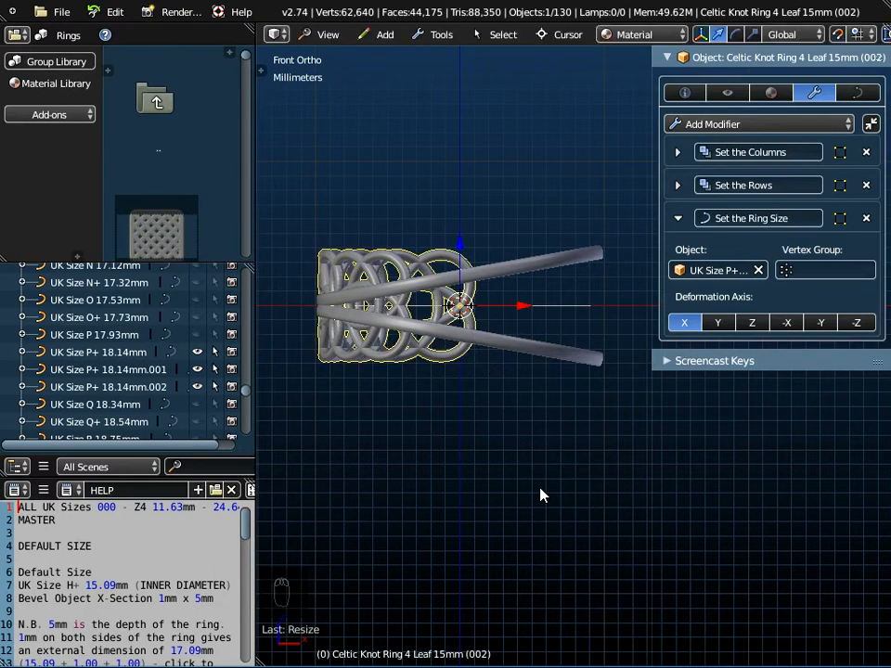
Apply the scale of the Celtic knot ring.
{"action": "middle_click_drag", "start_coordinate": [415, 285], "coordinate": [440, 336]}
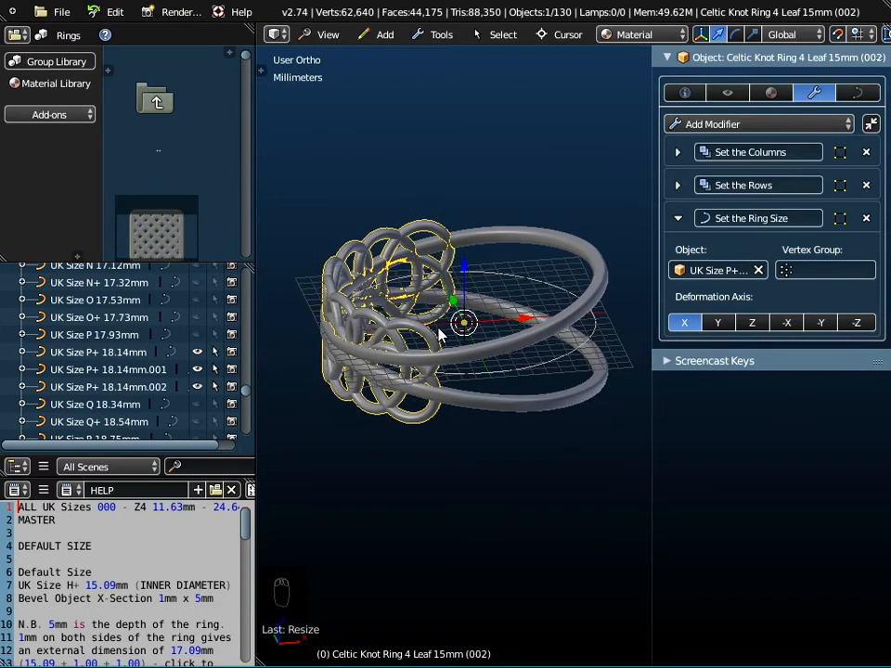
{"action": "key", "text": "ctrl+a"}
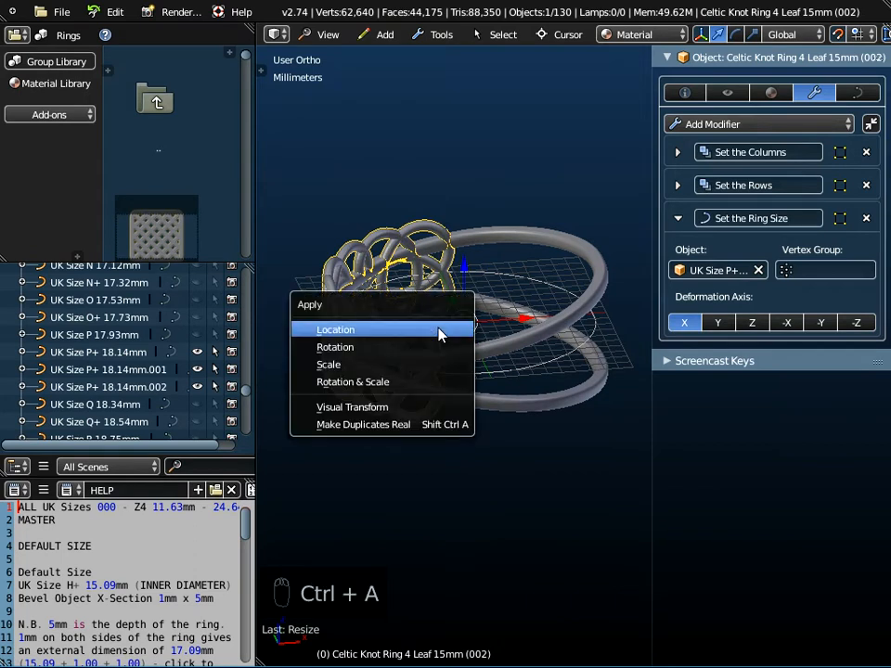
{"action": "left_click", "coordinate": [419, 371]}
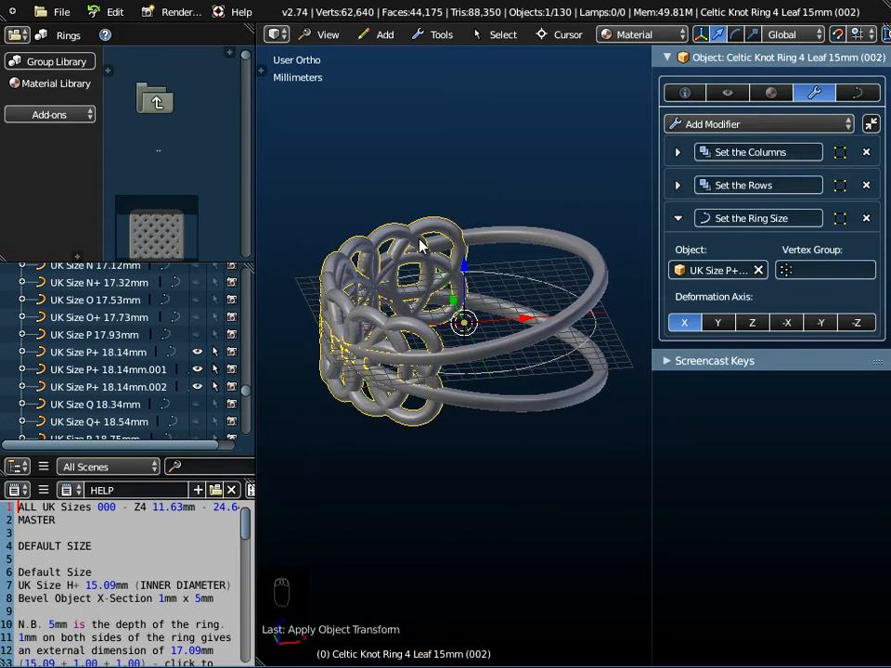
Reduce the count in the knot ring's Set the Columns array modifier to 2.
{"action": "scroll", "coordinate": [413, 243], "scroll_direction": "up", "scroll_amount": 3}
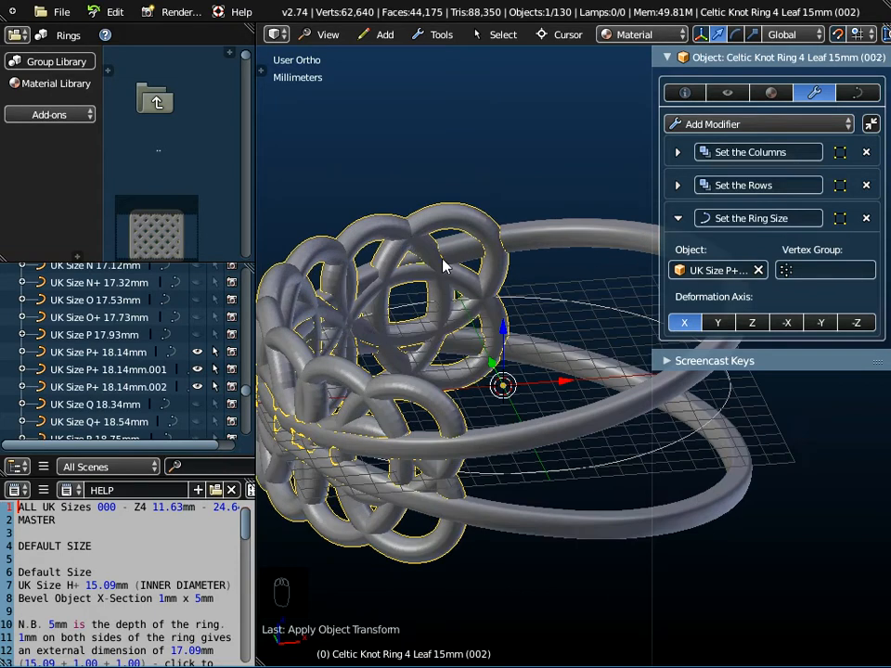
{"action": "middle_click_drag", "start_coordinate": [456, 240], "coordinate": [524, 250]}
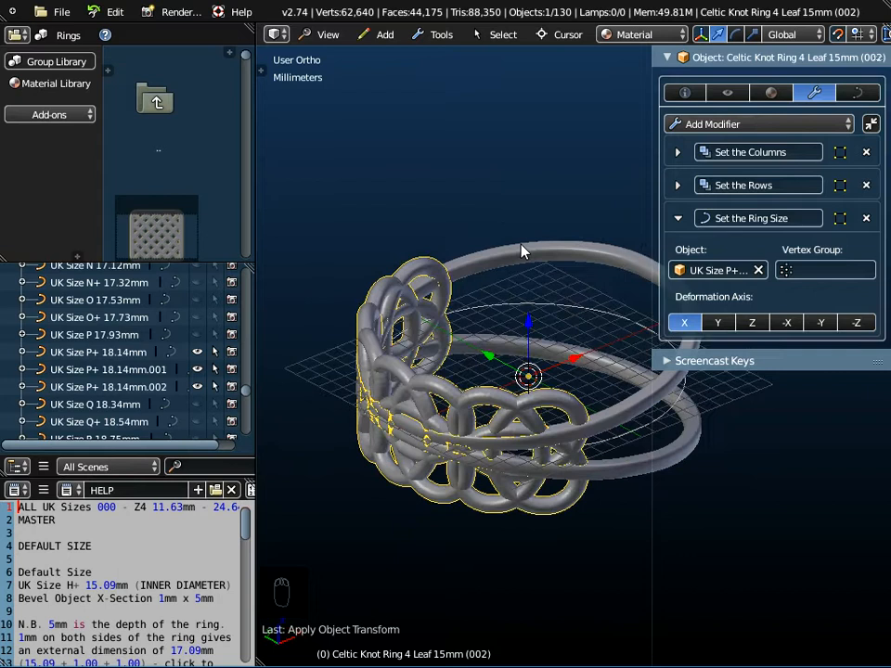
{"action": "left_click", "coordinate": [678, 152]}
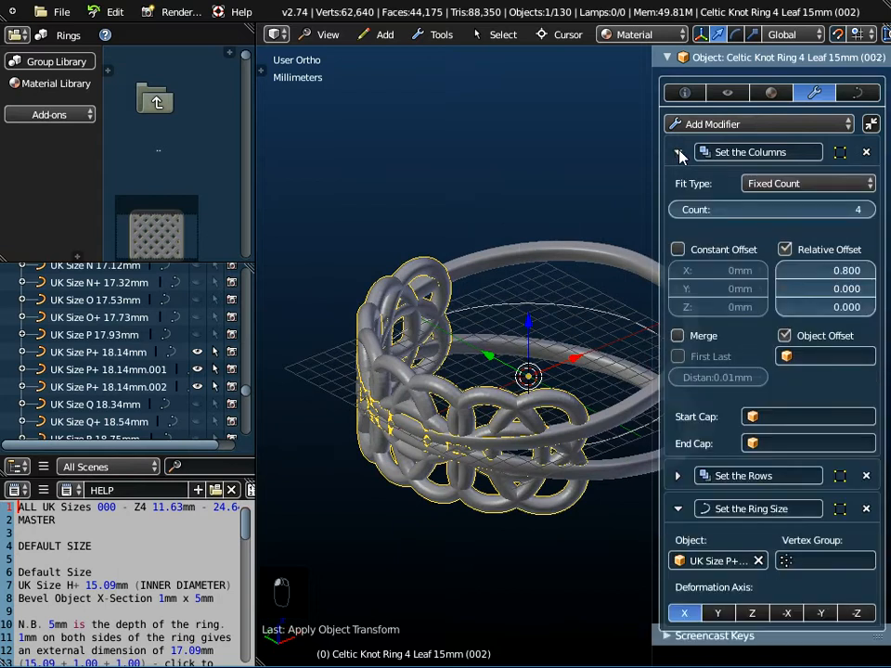
{"action": "middle_click_drag", "start_coordinate": [508, 333], "coordinate": [520, 315]}
{"action": "left_click", "coordinate": [679, 210]}
{"action": "left_click", "coordinate": [679, 210]}
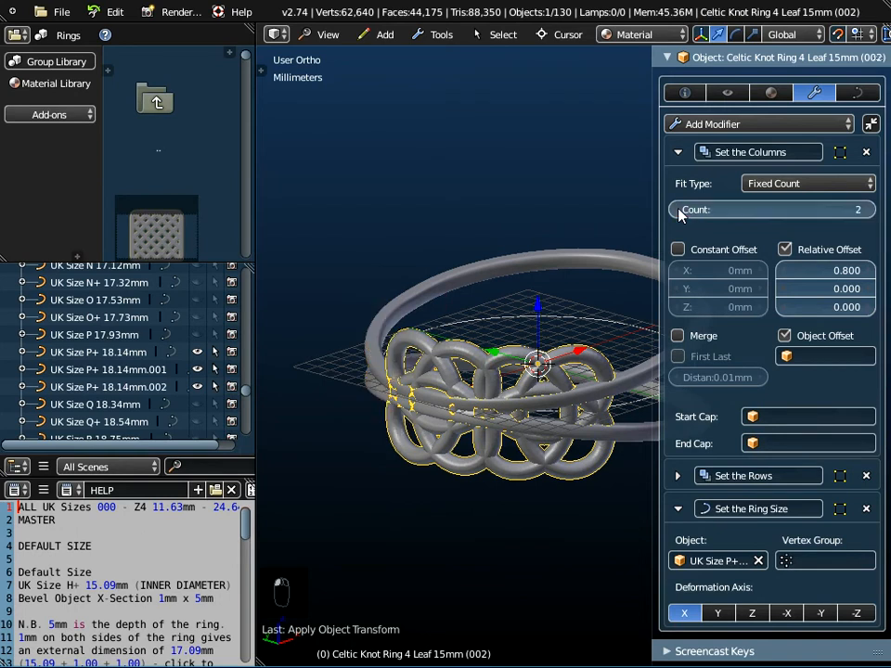
From top view, move the knot's geometry in Edit Mode along X to a median of -20 mm.
{"action": "middle_click_drag", "start_coordinate": [538, 405], "coordinate": [460, 491]}
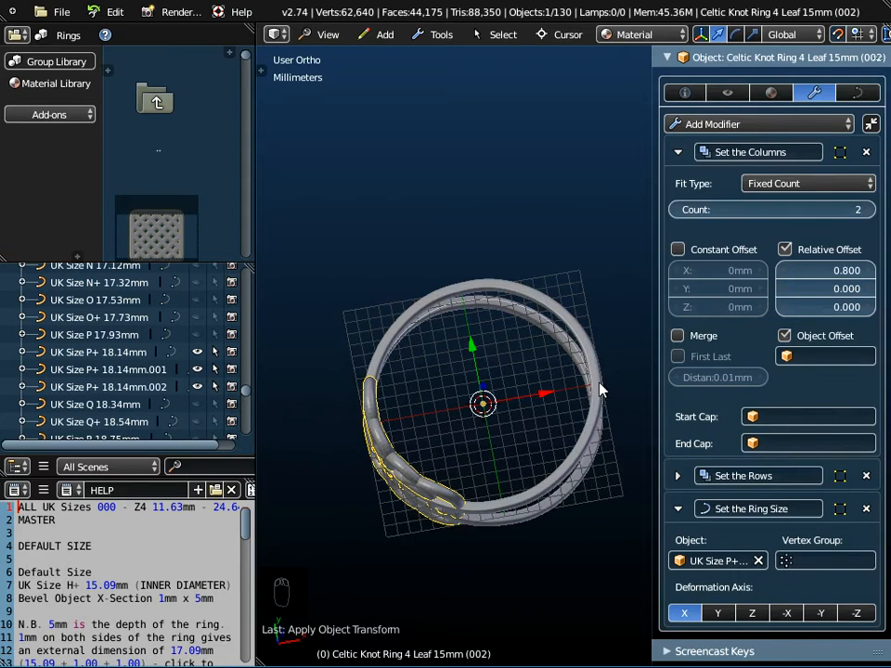
{"action": "left_click", "coordinate": [325, 35]}
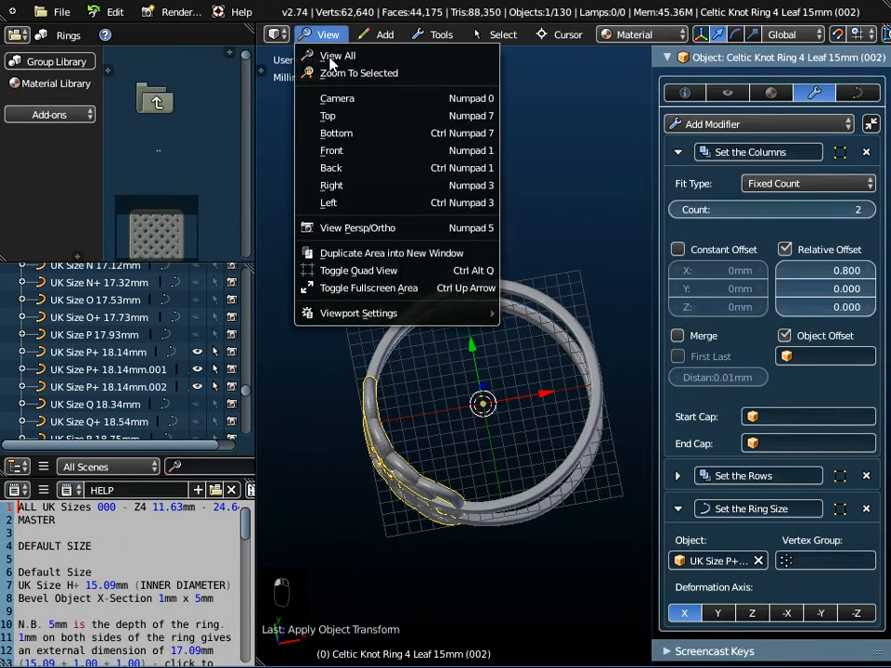
{"action": "left_click", "coordinate": [336, 114]}
{"action": "scroll", "coordinate": [501, 448], "scroll_direction": "down", "scroll_amount": 2}
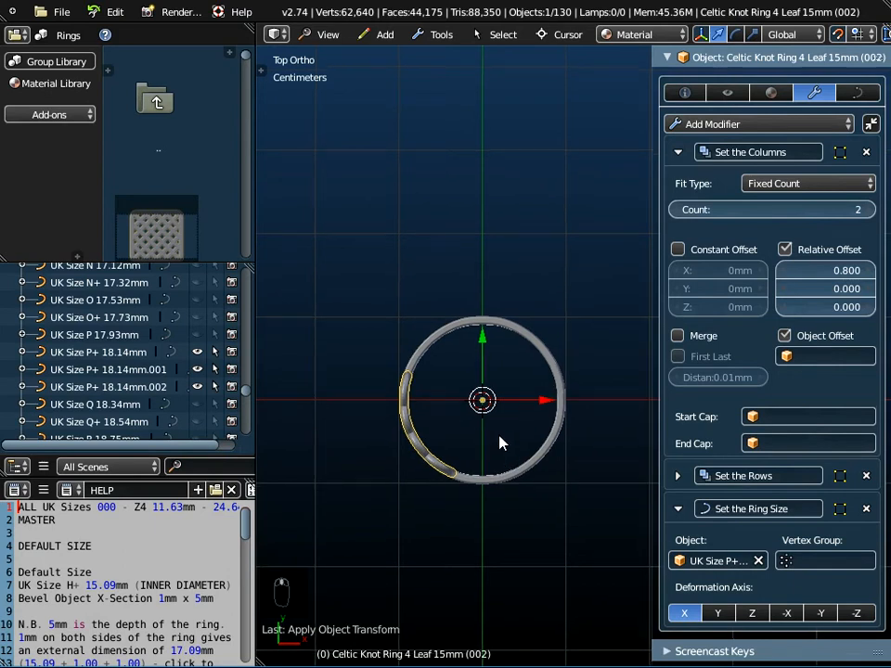
{"action": "middle_click_drag", "start_coordinate": [502, 442], "coordinate": [467, 409], "text": "shift"}
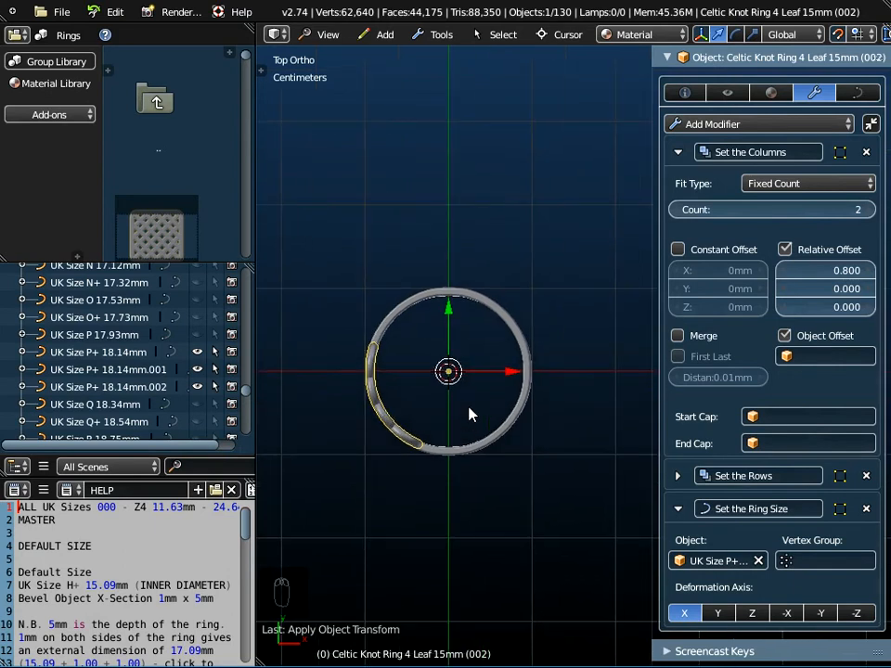
{"action": "key", "text": "Tab"}
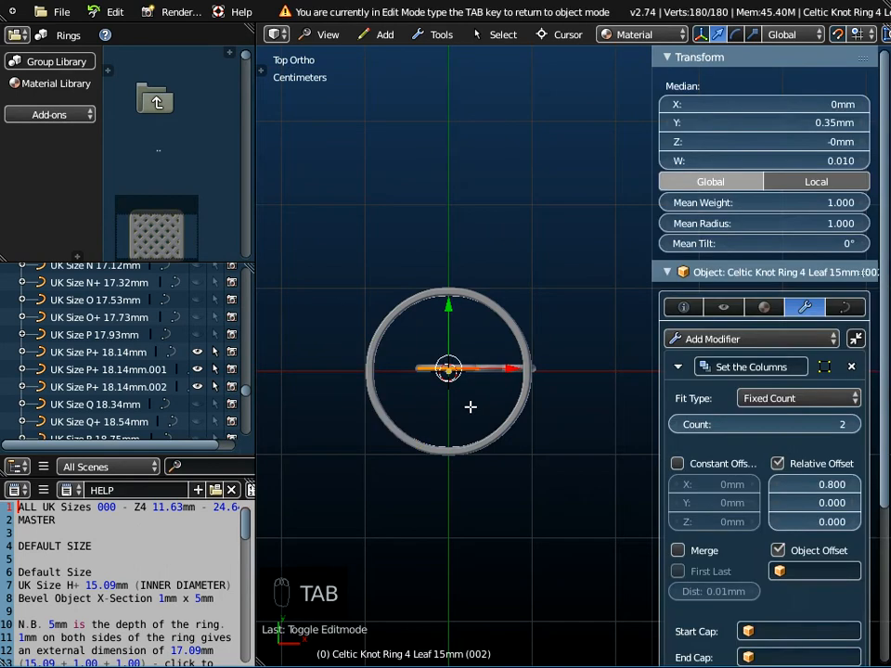
{"action": "left_click_drag", "start_coordinate": [510, 367], "coordinate": [375, 367]}
{"action": "key", "text": "Tab"}
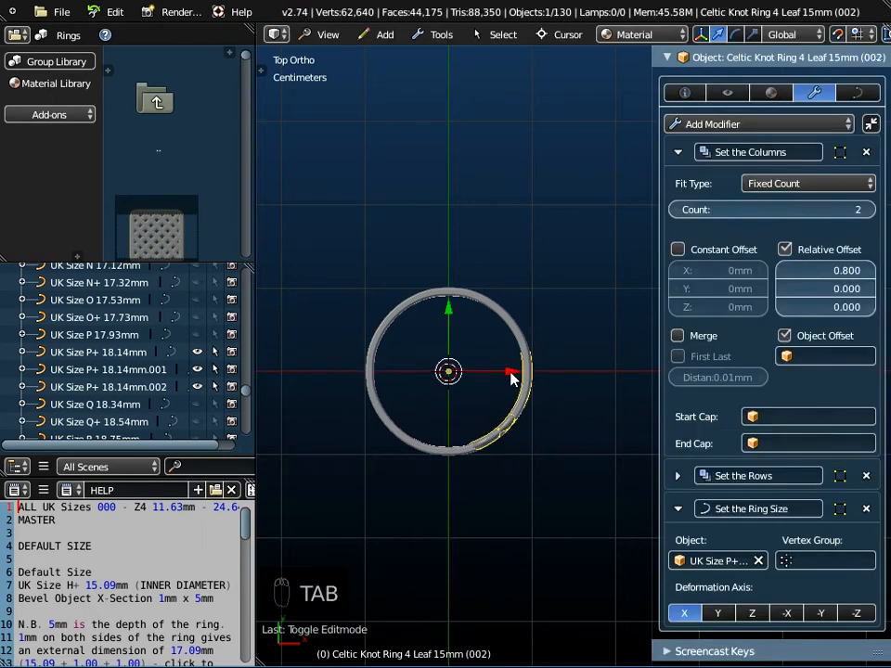
Try shifting the knot's geometry back along X towards the ring to adjust its place around the curve.
{"action": "middle_click_drag", "start_coordinate": [519, 455], "coordinate": [551, 452], "text": "shift"}
{"action": "key", "text": "Tab"}
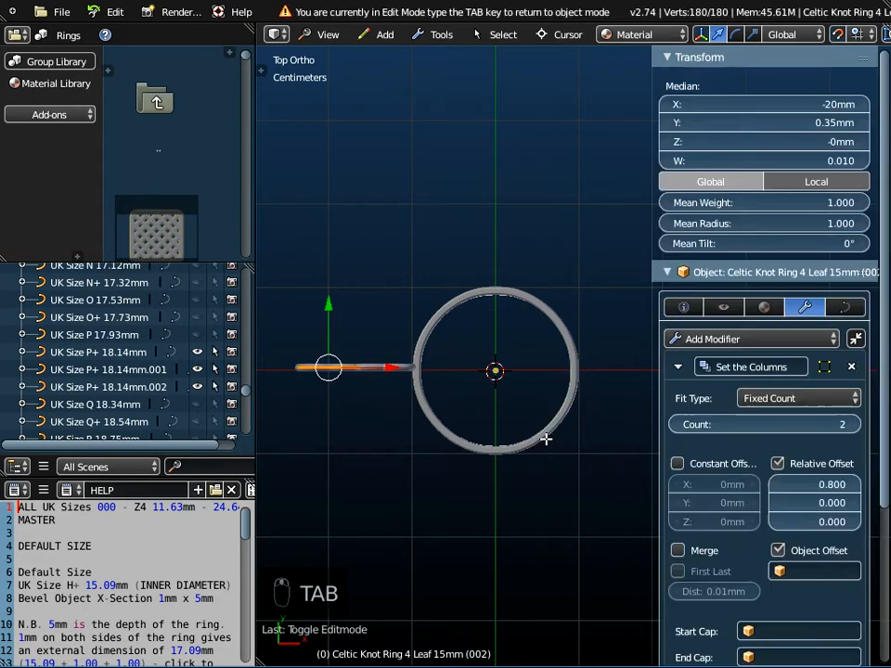
{"action": "scroll", "coordinate": [381, 371], "scroll_direction": "up", "scroll_amount": 3}
{"action": "left_click_drag", "start_coordinate": [349, 365], "coordinate": [422, 364]}
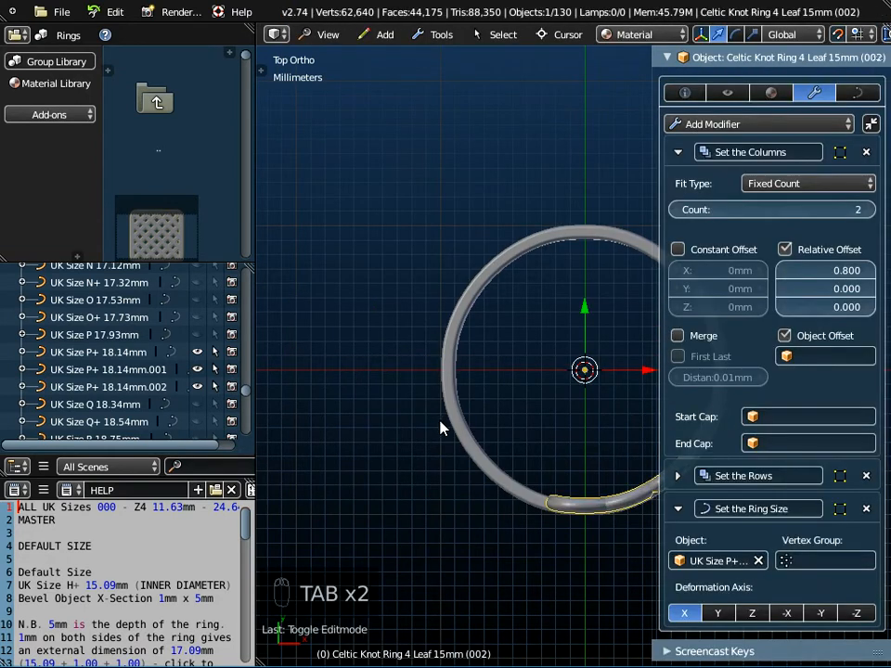
{"action": "scroll", "coordinate": [441, 424], "scroll_direction": "down", "scroll_amount": 2}
{"action": "scroll", "coordinate": [441, 427], "scroll_direction": "up", "scroll_amount": 1}
{"action": "middle_click_drag", "start_coordinate": [441, 427], "coordinate": [480, 422], "text": "shift"}
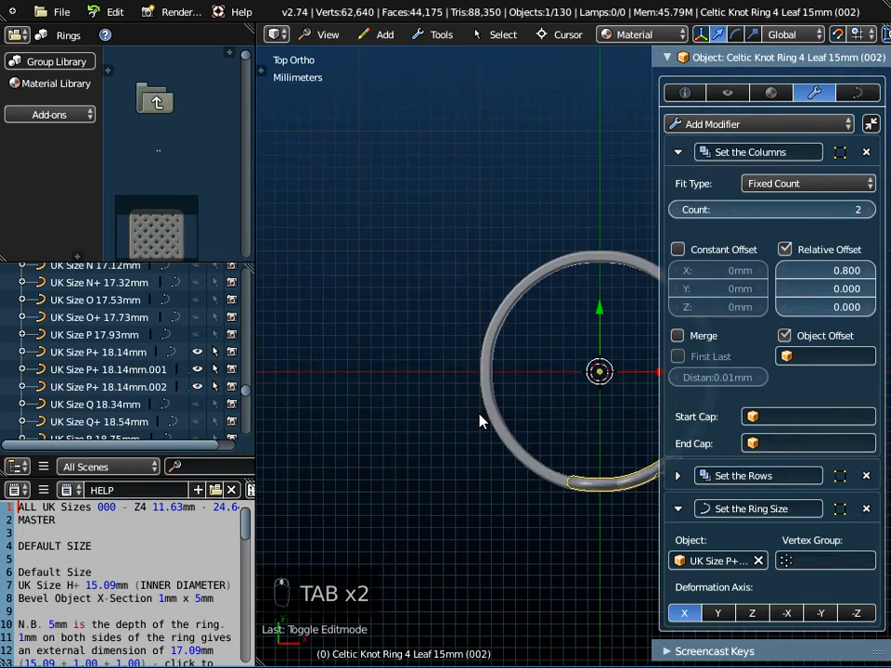
Move the knot's geometry in Edit Mode to an X median of -24 mm to center it where the rings spread widest.
{"action": "key", "text": "Tab"}
{"action": "key", "text": "g"}
{"action": "left_click", "coordinate": [370, 367]}
{"action": "scroll", "coordinate": [406, 430], "scroll_direction": "down", "scroll_amount": 3}
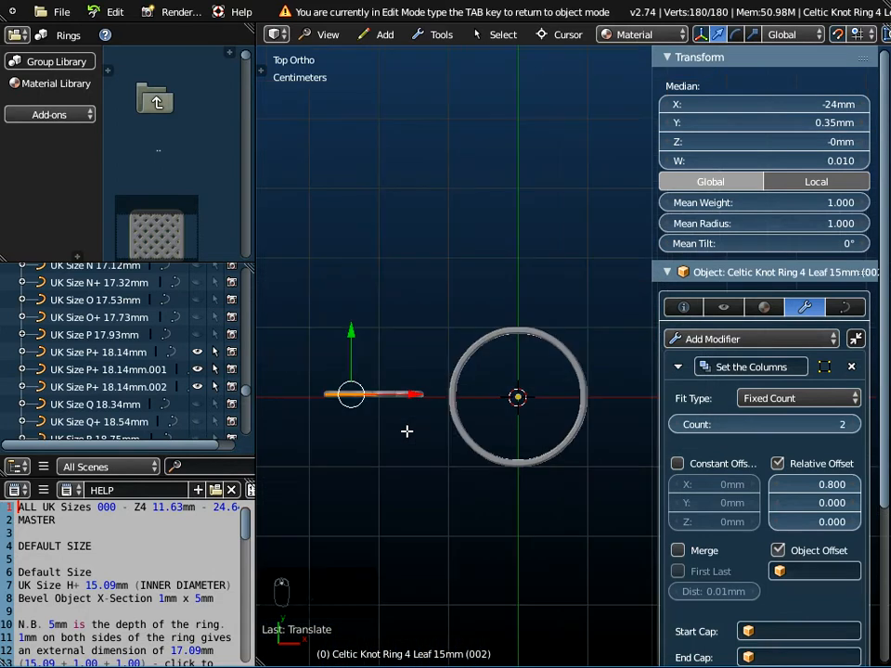
{"action": "key", "text": "Tab"}
{"action": "scroll", "coordinate": [585, 415], "scroll_direction": "up", "scroll_amount": 2}
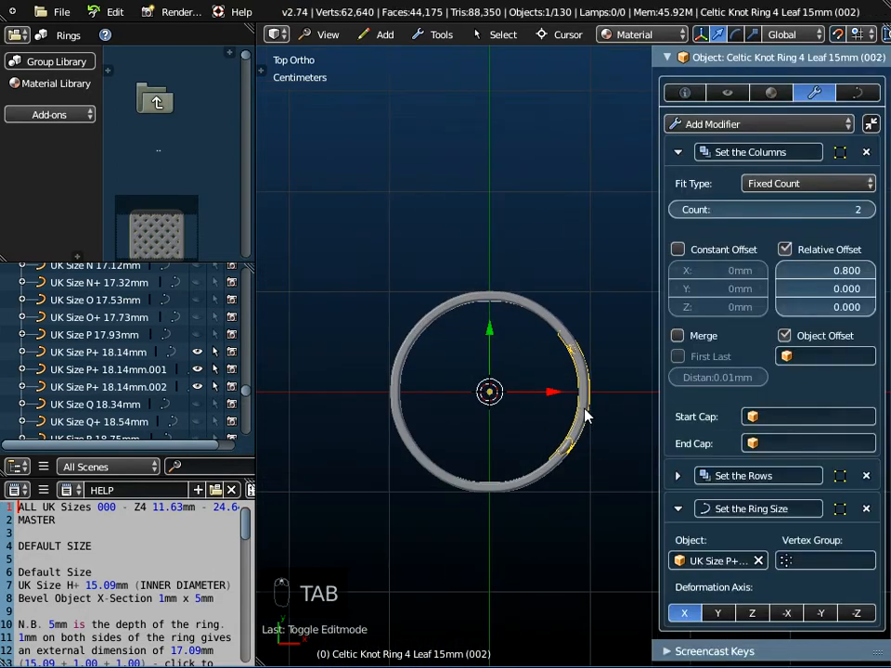
From the right view, nudge the knot's geometry in Edit Mode along negative X to line up its middle with the ring's center.
{"action": "scroll", "coordinate": [594, 419], "scroll_direction": "up", "scroll_amount": 1}
{"action": "middle_click_drag", "start_coordinate": [541, 412], "coordinate": [503, 349]}
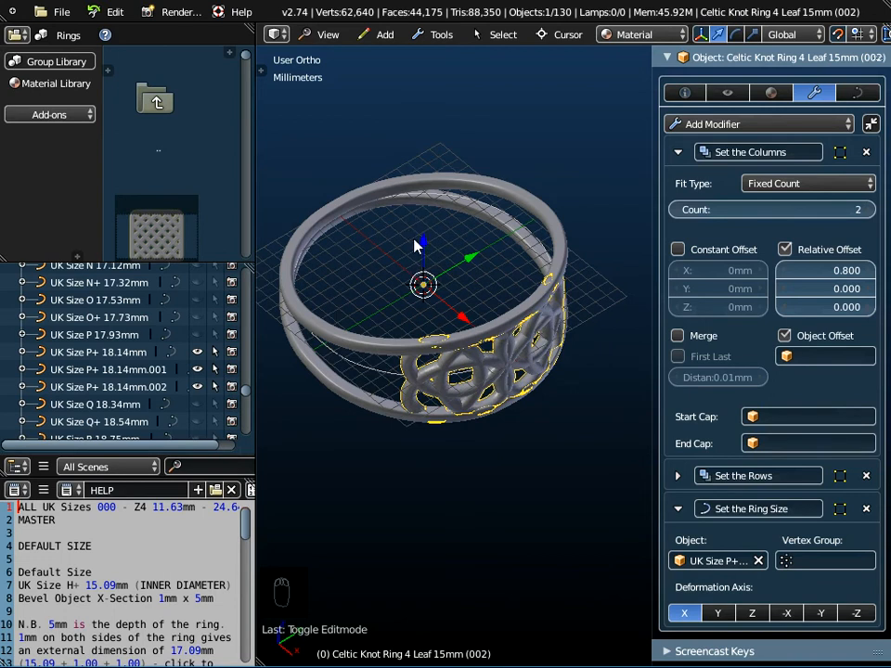
{"action": "left_click", "coordinate": [328, 35]}
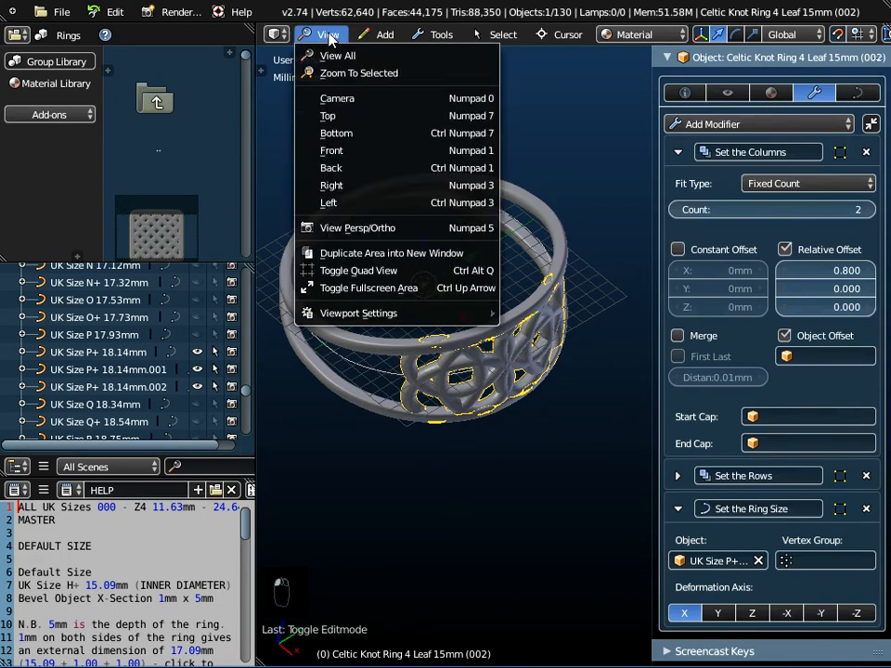
{"action": "left_click", "coordinate": [331, 185]}
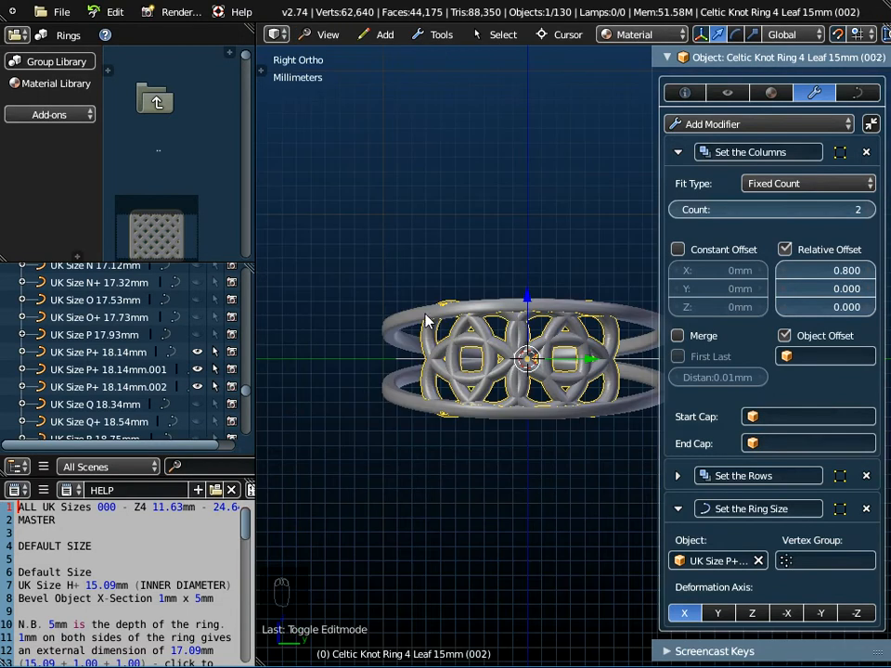
{"action": "scroll", "coordinate": [529, 376], "scroll_direction": "up", "scroll_amount": 5}
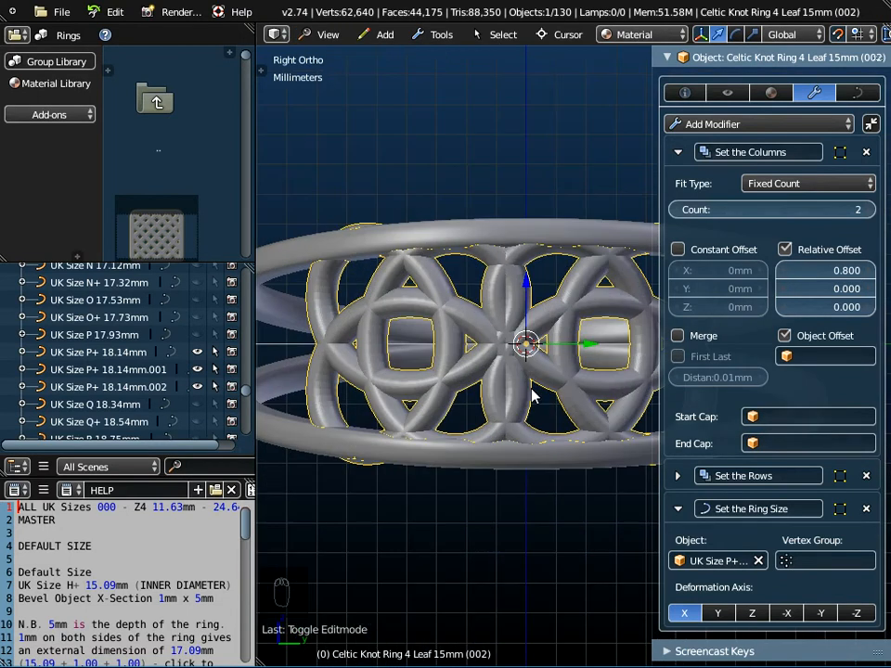
{"action": "middle_click_drag", "start_coordinate": [540, 386], "coordinate": [486, 372], "text": "shift"}
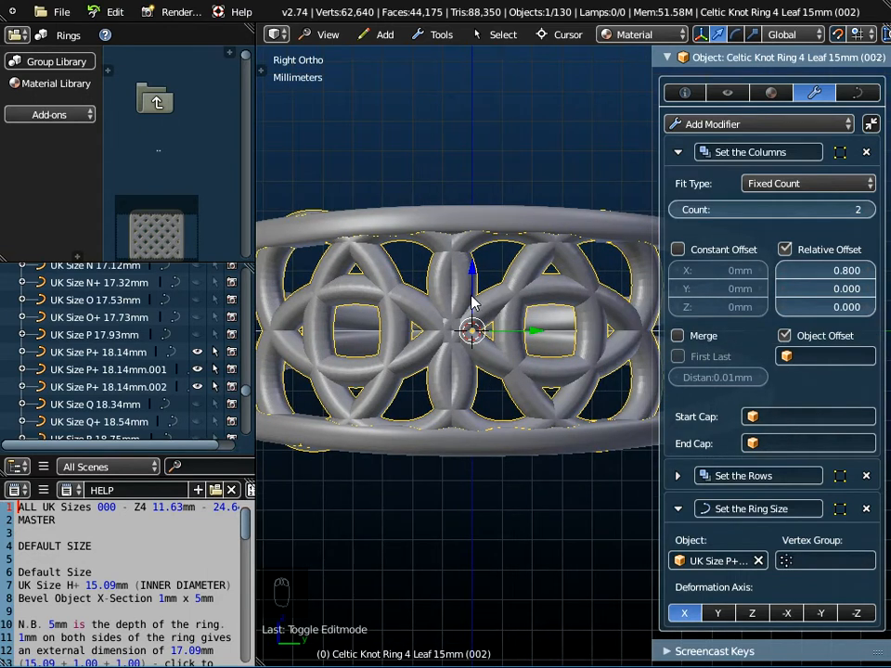
{"action": "scroll", "coordinate": [472, 297], "scroll_direction": "down", "scroll_amount": 1}
{"action": "scroll", "coordinate": [472, 299], "scroll_direction": "up", "scroll_amount": 2}
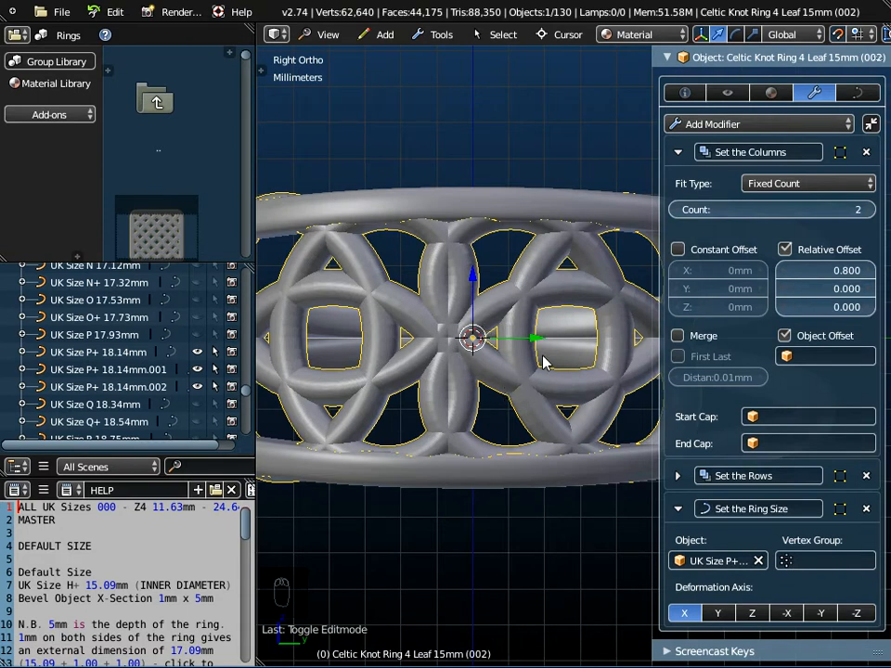
{"action": "key", "text": "Tab"}
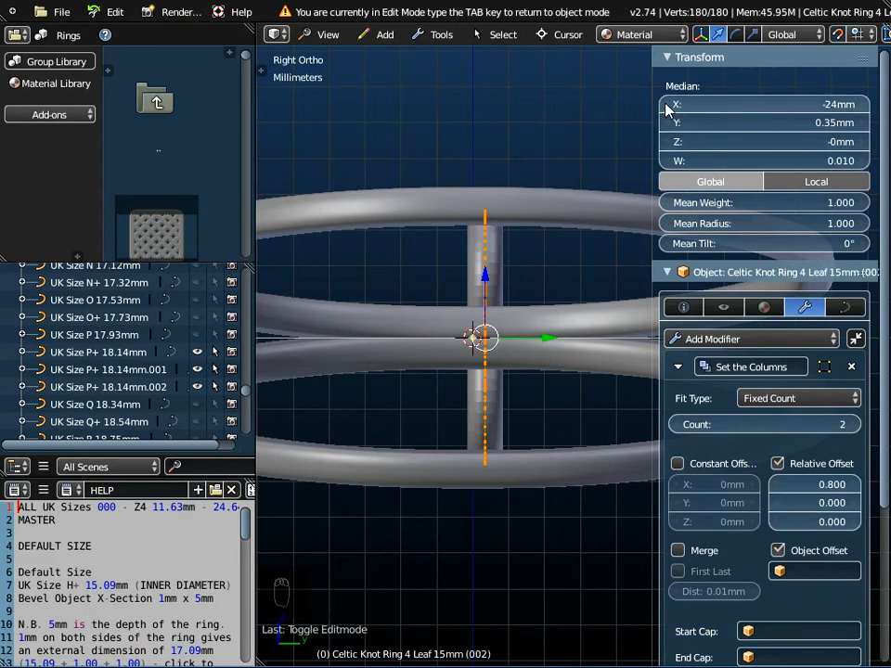
{"action": "left_click_drag", "start_coordinate": [671, 109], "coordinate": [648, 109]}
{"action": "key", "text": "Tab"}
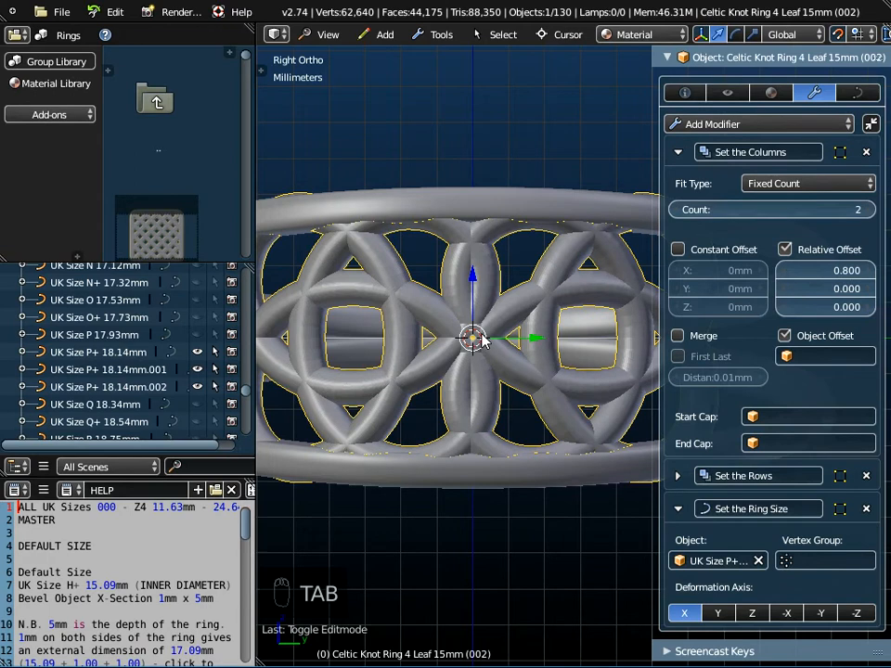
Try shifting the knot's geometry back along X to a median of -23.6 mm.
{"action": "key", "text": "Tab"}
{"action": "left_click", "coordinate": [861, 109]}
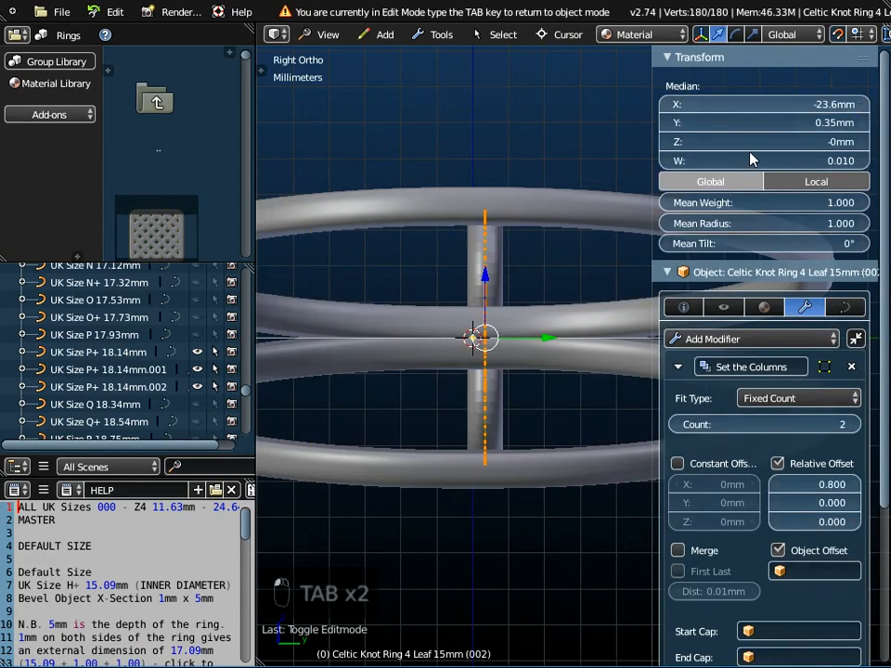
{"action": "key", "text": "Tab"}
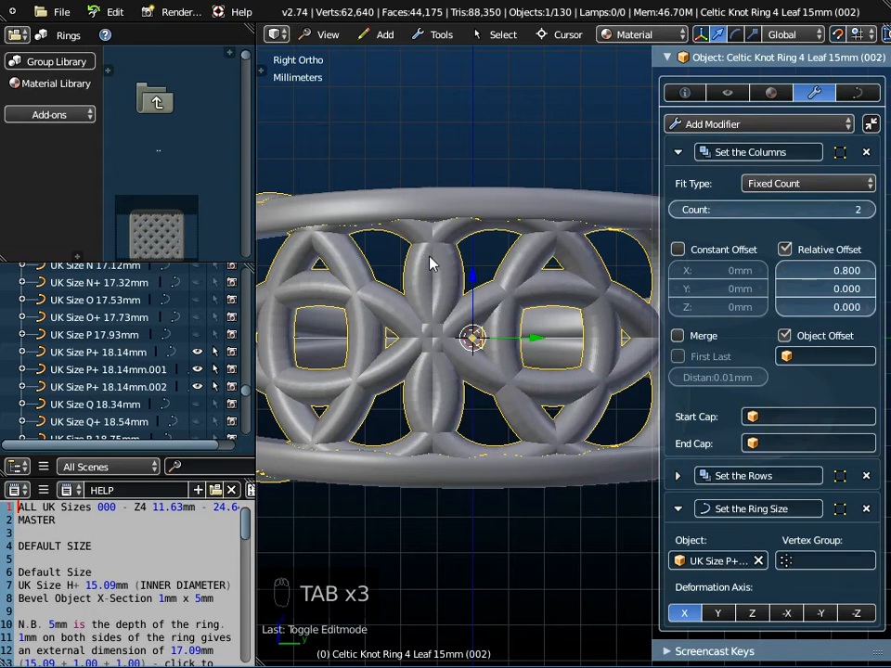
Set the X median of the knot's geometry to -24.7 mm in Edit Mode to center the panel on the ring.
{"action": "key", "text": "Tab"}
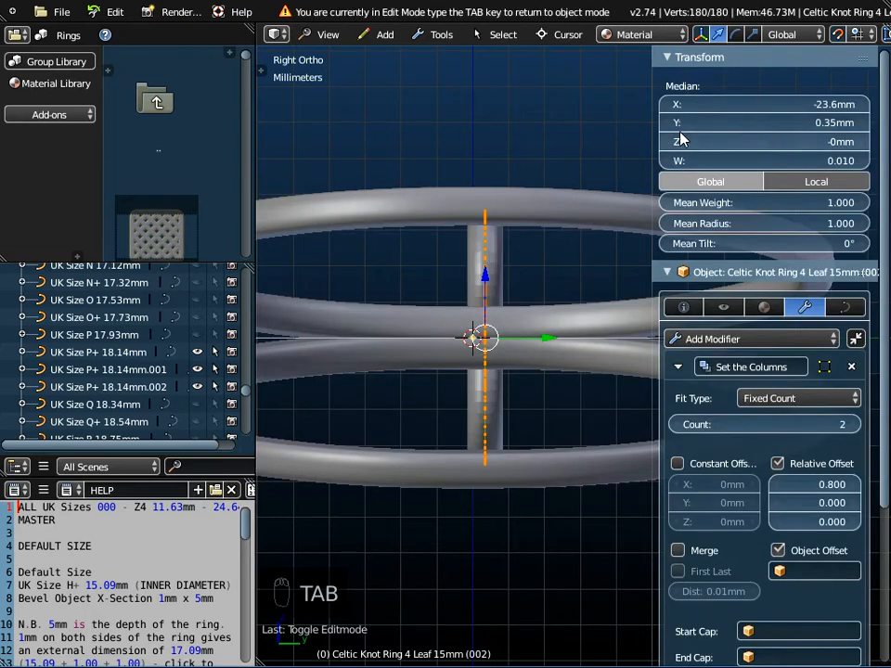
{"action": "left_click_drag", "start_coordinate": [667, 110], "coordinate": [661, 110]}
{"action": "key", "text": "Tab"}
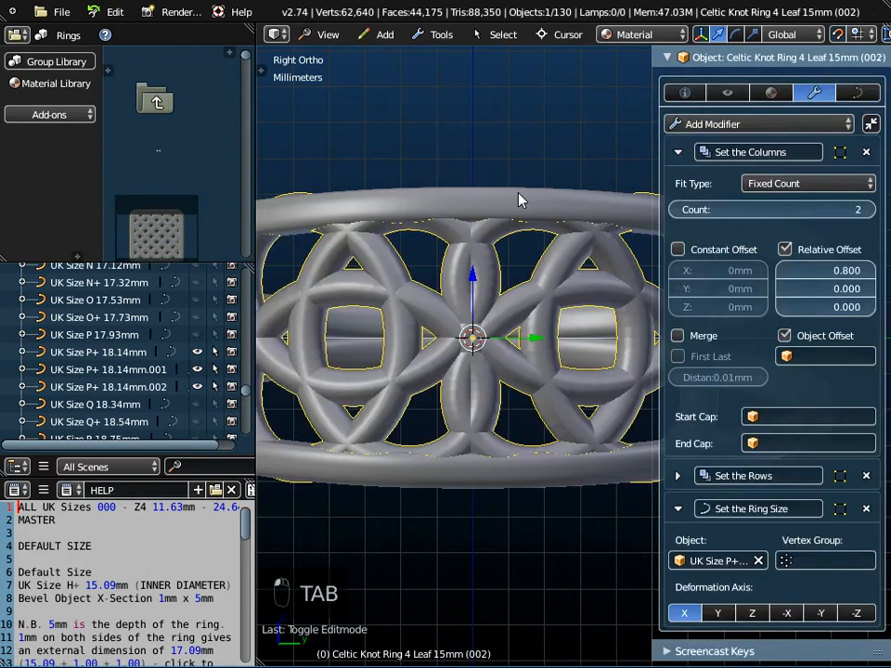
{"action": "key", "text": "Tab"}
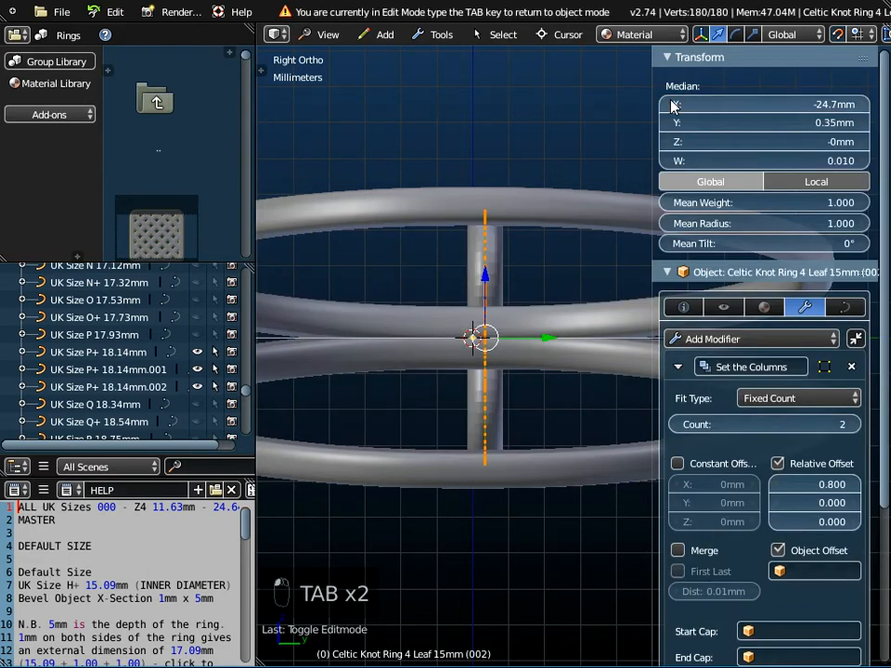
{"action": "key", "text": "Tab"}
{"action": "scroll", "coordinate": [485, 343], "scroll_direction": "up", "scroll_amount": 4}
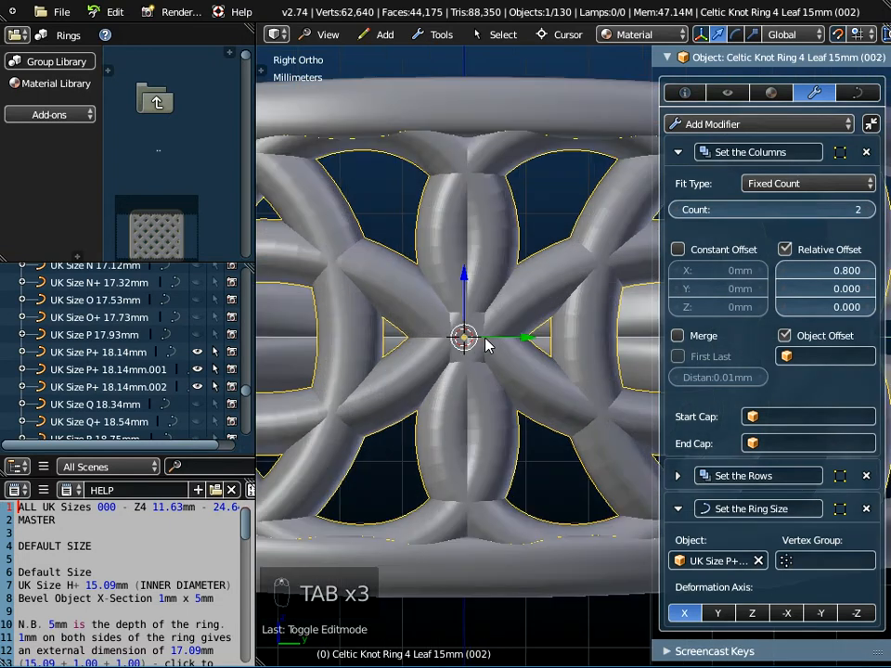
{"action": "scroll", "coordinate": [461, 260], "scroll_direction": "down", "scroll_amount": 7}
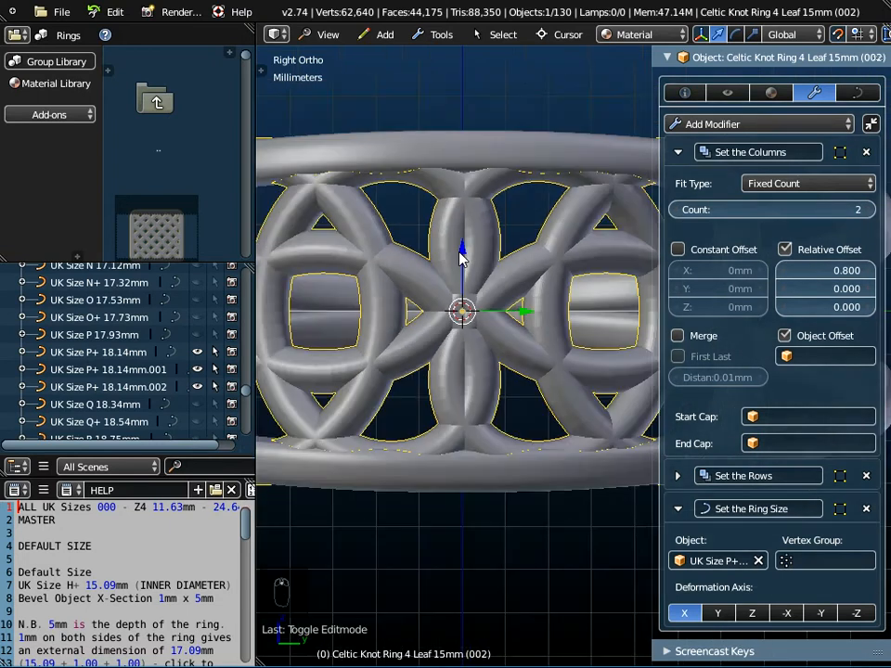
With snapping turned off, scale the knot ring uniformly to about 0.895 and apply its scale so the ends fit between the rings.
{"action": "middle_click_drag", "start_coordinate": [475, 329], "coordinate": [490, 271]}
{"action": "scroll", "coordinate": [531, 380], "scroll_direction": "up", "scroll_amount": 4}
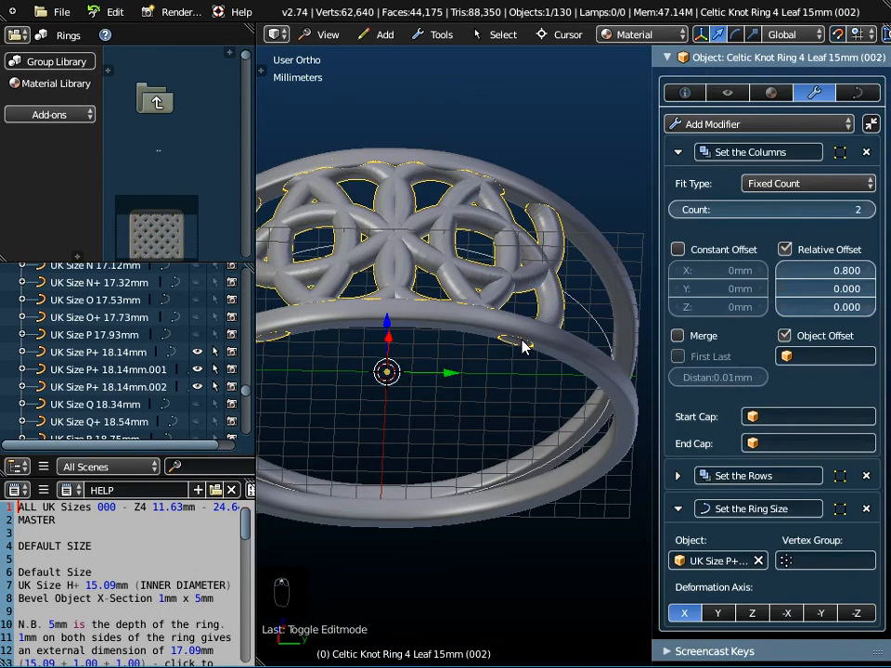
{"action": "scroll", "coordinate": [521, 346], "scroll_direction": "up", "scroll_amount": 4}
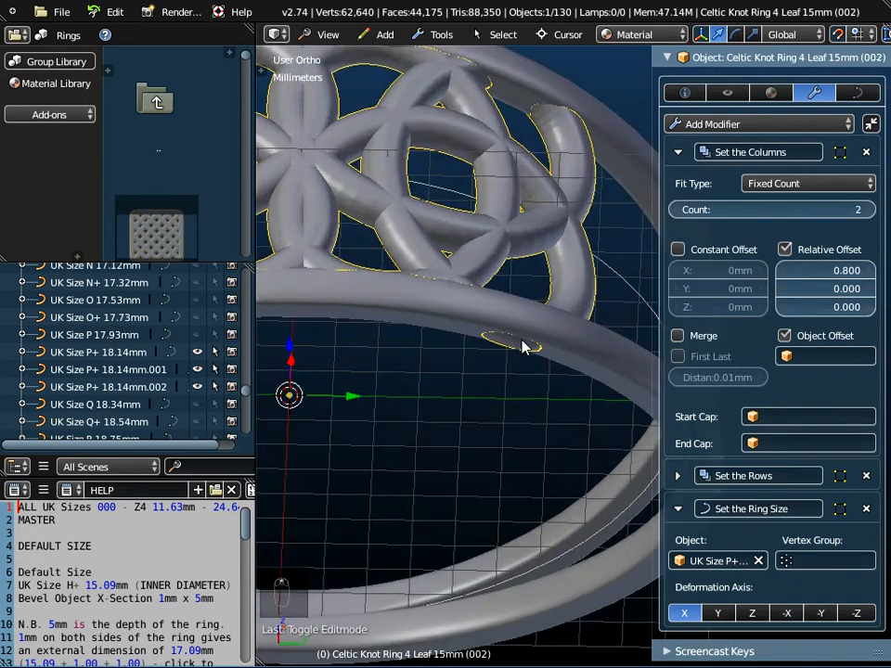
{"action": "scroll", "coordinate": [522, 346], "scroll_direction": "down", "scroll_amount": 2}
{"action": "scroll", "coordinate": [522, 347], "scroll_direction": "down", "scroll_amount": 3}
{"action": "middle_click_drag", "start_coordinate": [524, 348], "coordinate": [534, 425]}
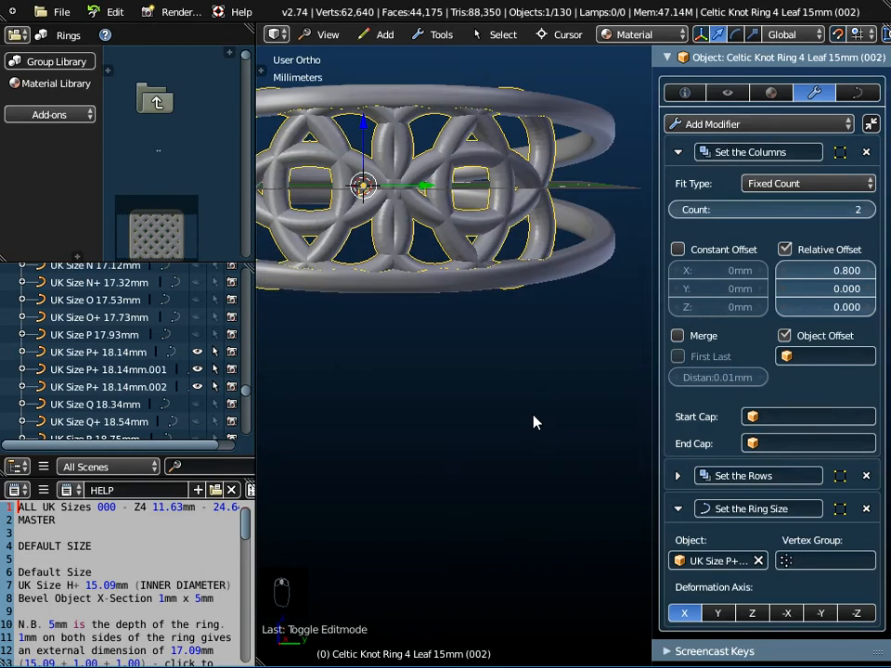
{"action": "middle_click_drag", "start_coordinate": [516, 308], "coordinate": [541, 408], "text": "shift"}
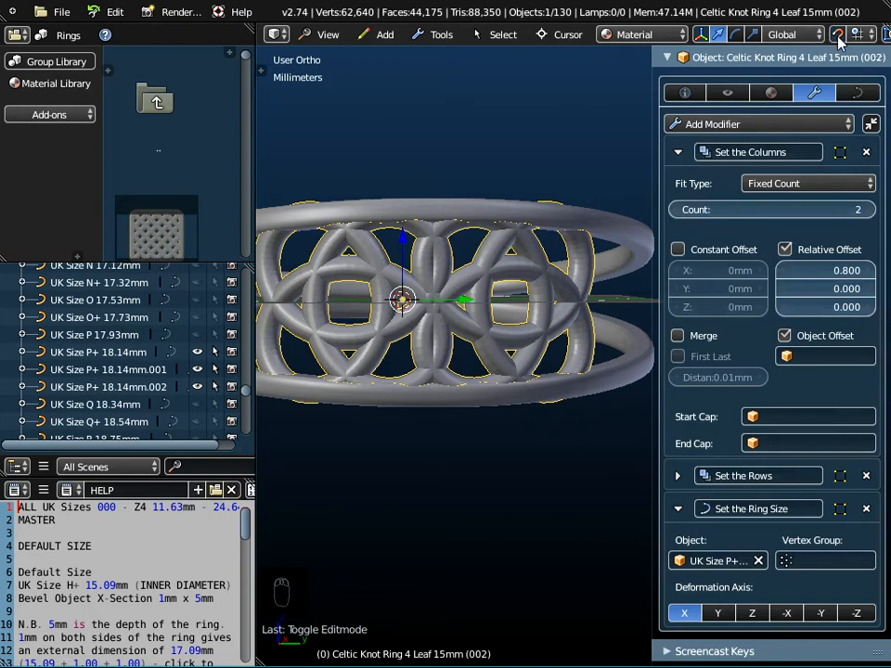
{"action": "middle_click_drag", "start_coordinate": [545, 459], "coordinate": [543, 449]}
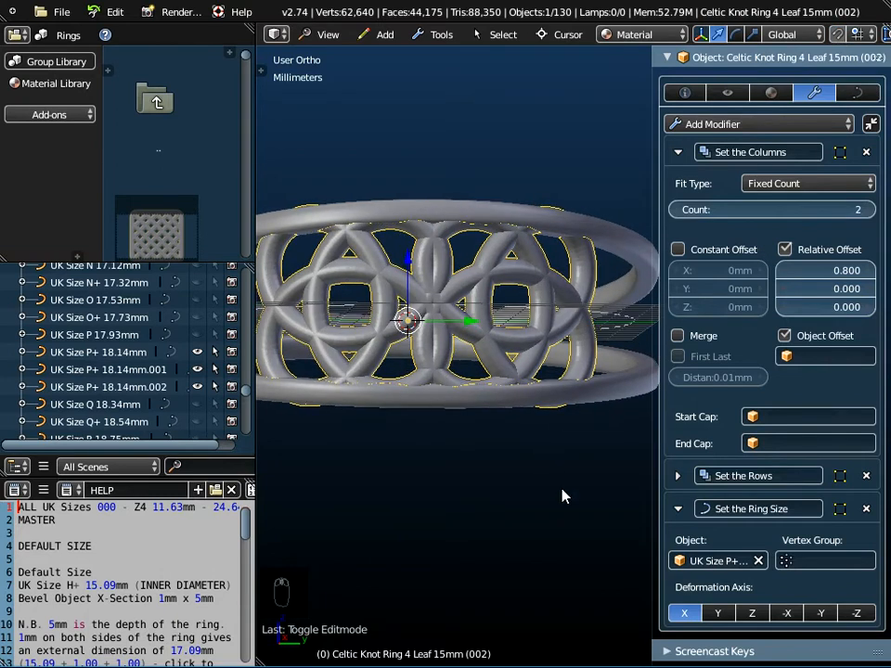
{"action": "key", "text": "s"}
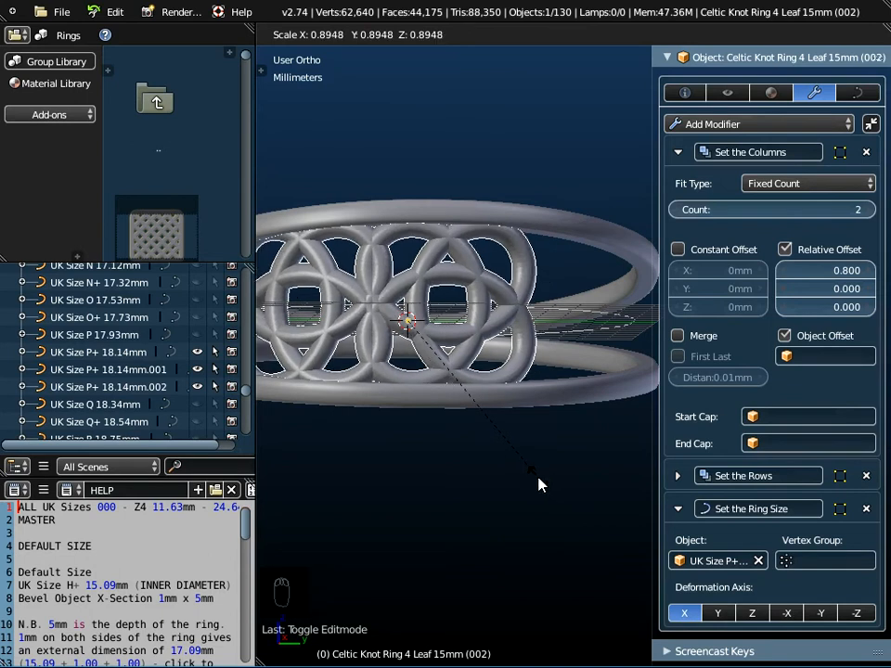
{"action": "left_click", "coordinate": [539, 484]}
{"action": "key", "text": "ctrl+a"}
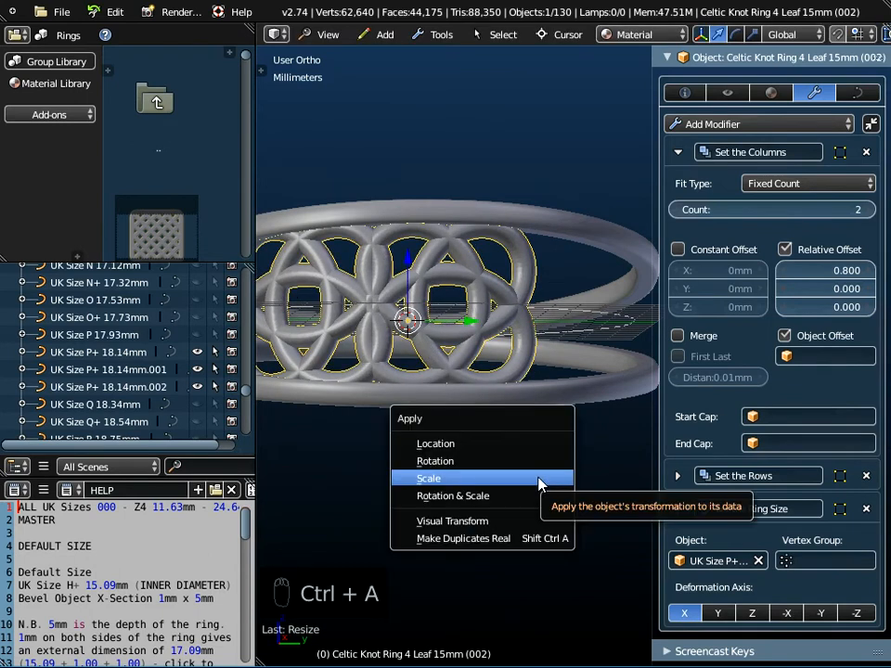
{"action": "left_click", "coordinate": [540, 480]}
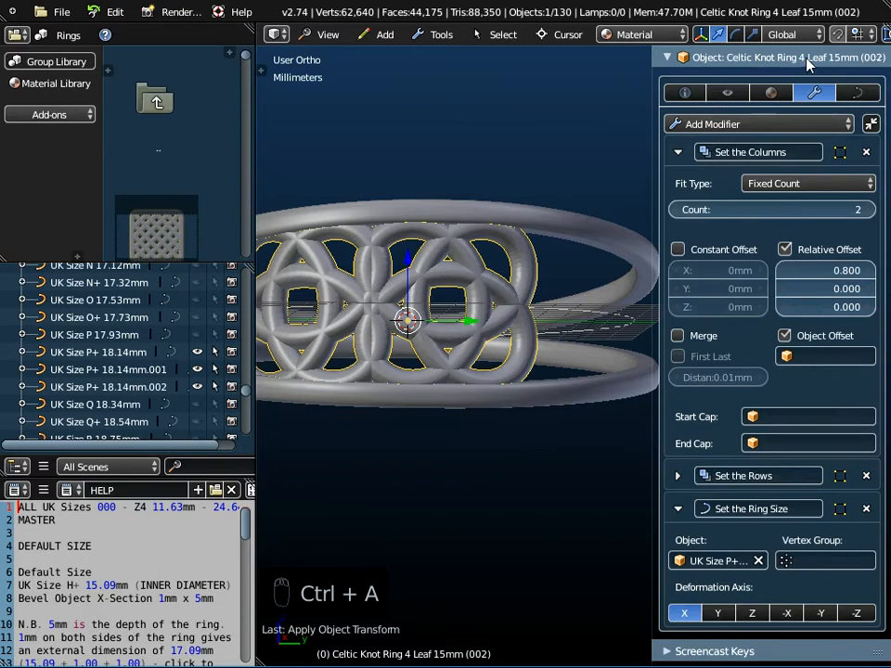
From the right view, try moving the rescaled knot's geometry in Edit Mode to an X median of -20.802 mm.
{"action": "middle_click_drag", "start_coordinate": [535, 257], "coordinate": [532, 273]}
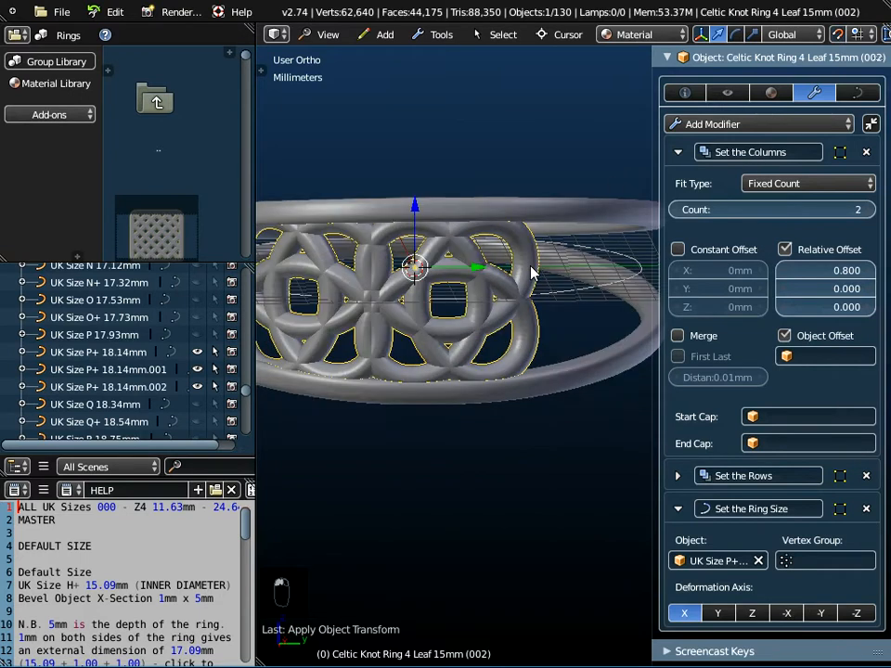
{"action": "left_click", "coordinate": [327, 34]}
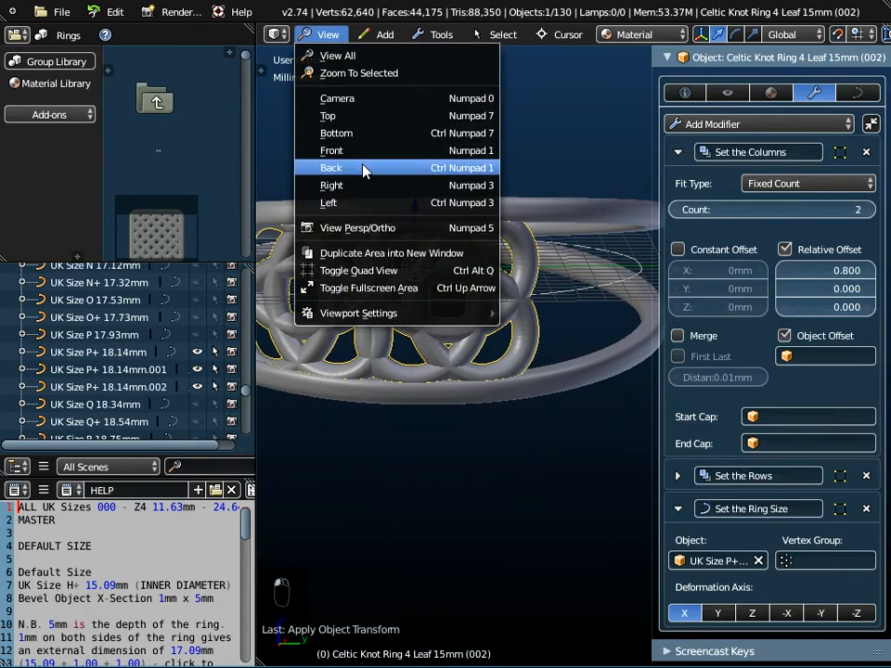
{"action": "left_click", "coordinate": [367, 185]}
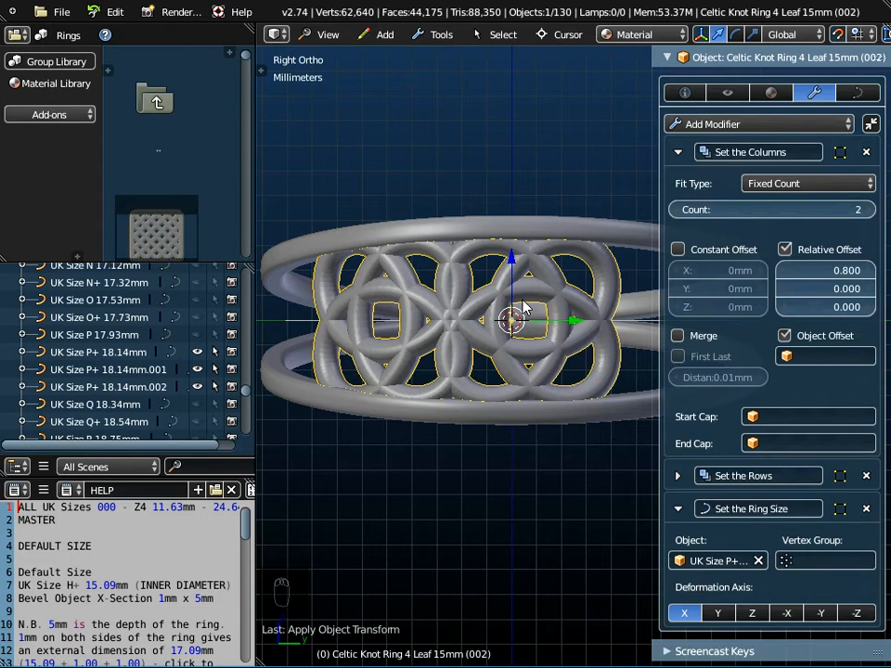
{"action": "key", "text": "Tab"}
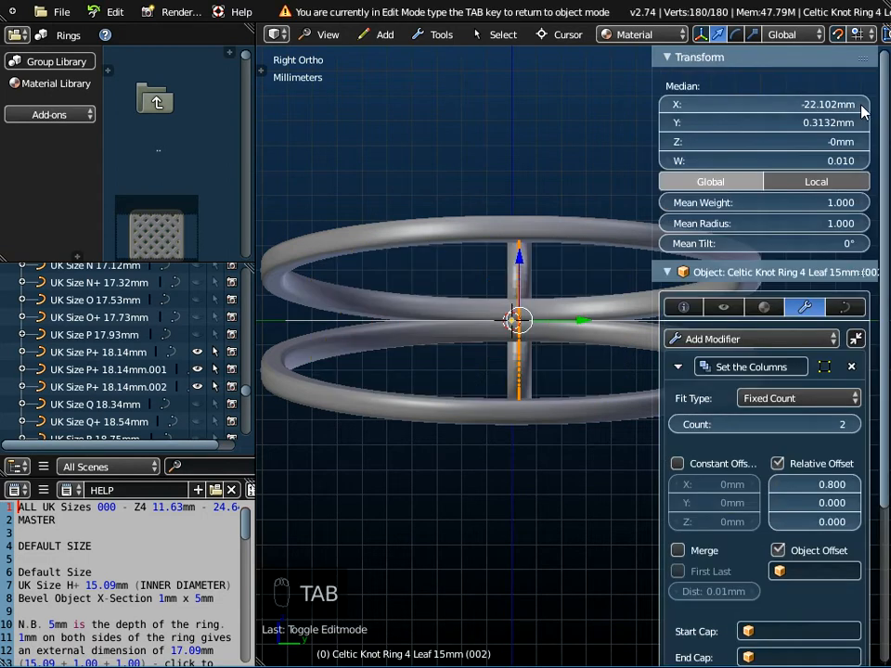
{"action": "left_click_drag", "start_coordinate": [864, 110], "coordinate": [878, 110]}
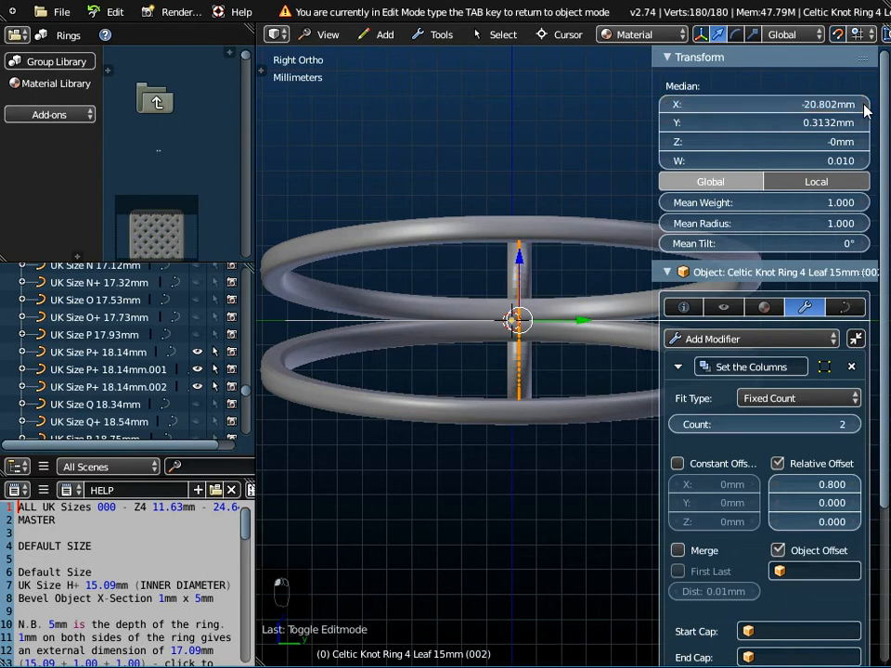
{"action": "key", "text": "Tab"}
Move the knot's geometry in Edit Mode along negative X to a median of -23.902 mm.
{"action": "key", "text": "Tab"}
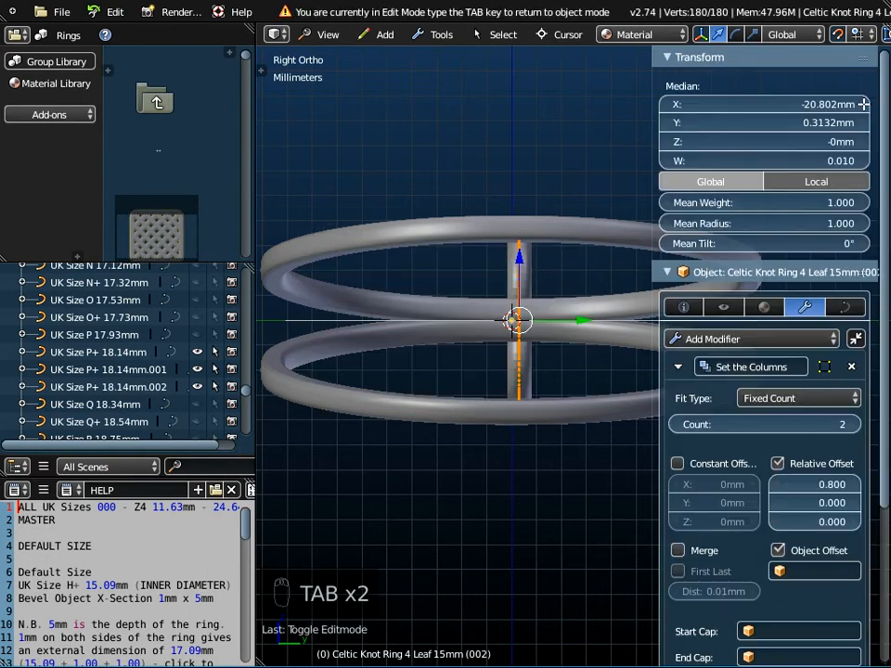
{"action": "left_click_drag", "start_coordinate": [668, 104], "coordinate": [667, 104]}
{"action": "key", "text": "Tab"}
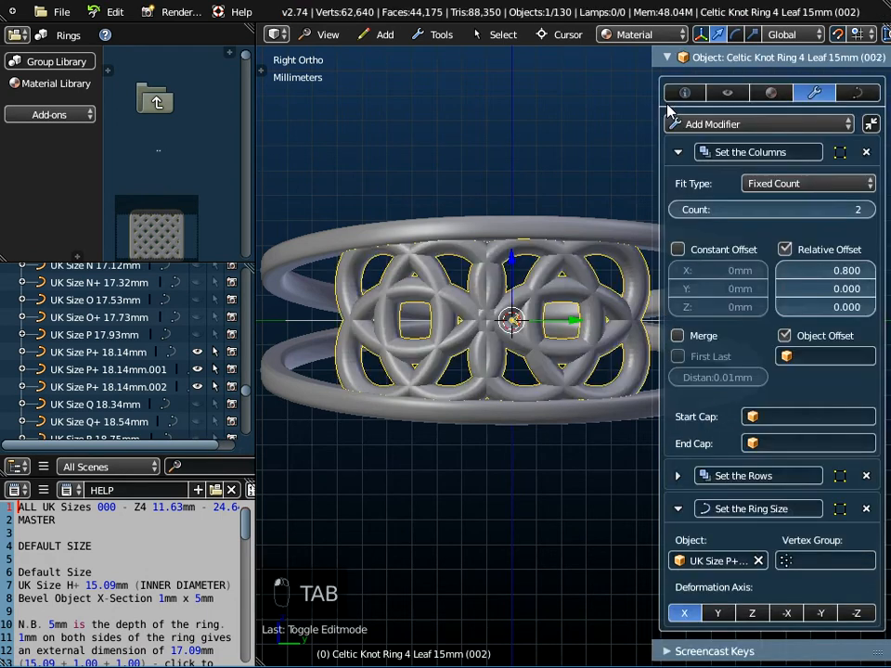
{"action": "key", "text": "Tab"}
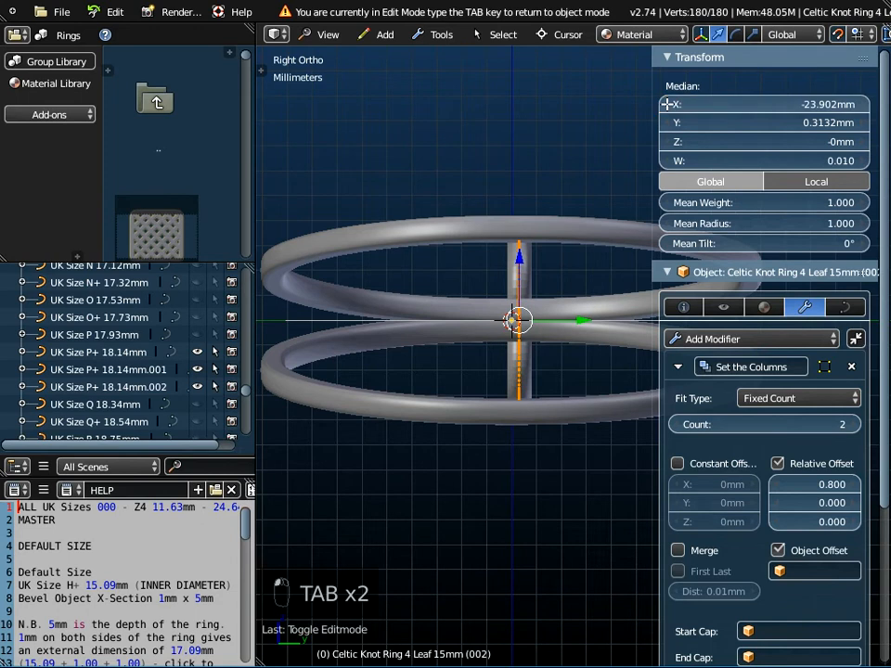
Nudge the knot's geometry along X to a median of -24.202 mm and slightly beyond, centering the panel's middle on the ring.
{"action": "key", "text": "Tab"}
{"action": "key", "text": "Tab"}
{"action": "left_click_drag", "start_coordinate": [667, 102], "coordinate": [658, 103]}
{"action": "key", "text": "Tab"}
{"action": "key", "text": "Tab"}
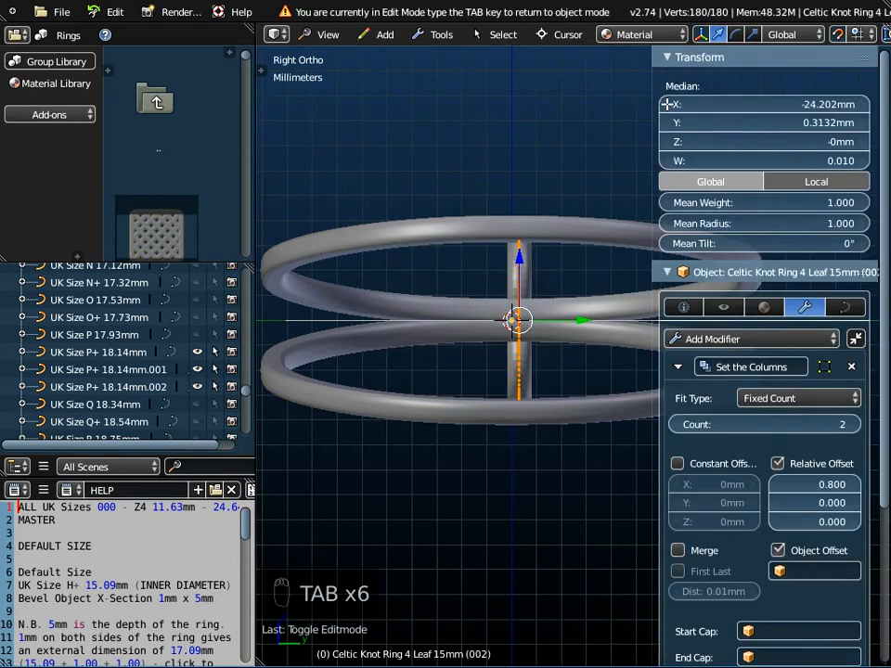
{"action": "left_click", "coordinate": [667, 105]}
{"action": "key", "text": "Tab"}
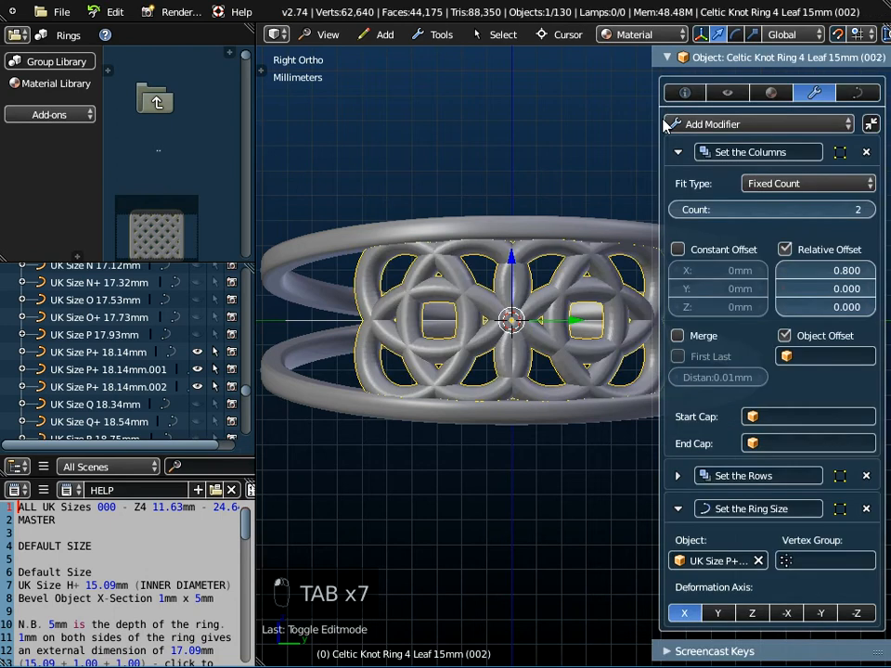
{"action": "scroll", "coordinate": [517, 336], "scroll_direction": "up", "scroll_amount": 2}
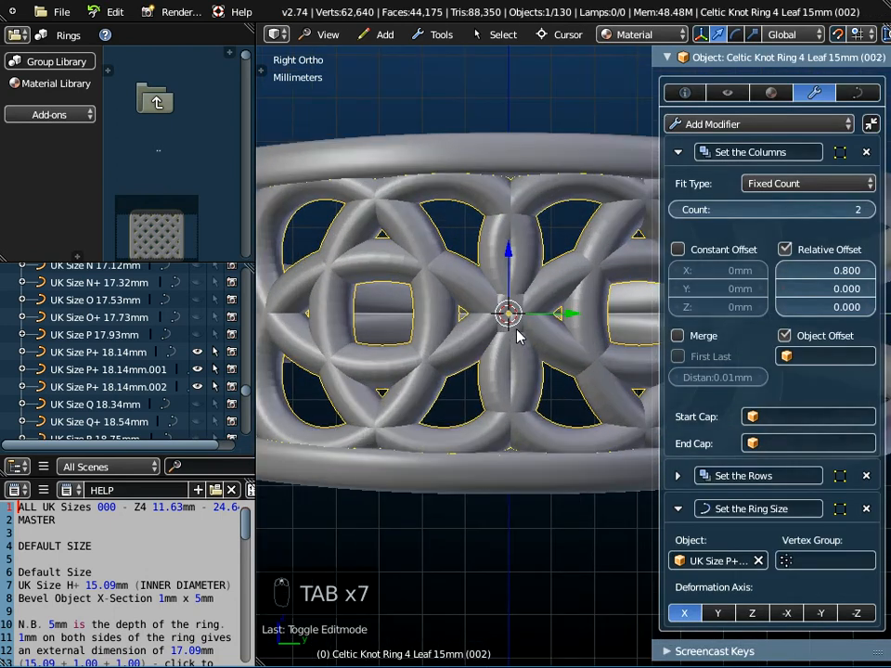
{"action": "middle_click_drag", "start_coordinate": [483, 411], "coordinate": [511, 425]}
{"action": "scroll", "coordinate": [513, 423], "scroll_direction": "down", "scroll_amount": 4}
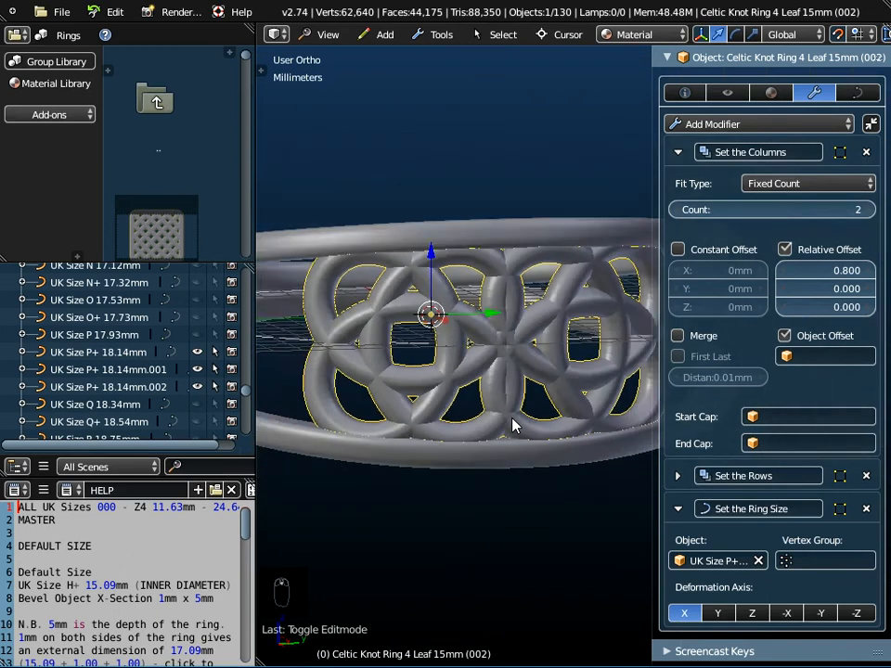
Open the Patterns - Alphabet Harrington Font category in the Group Library and locate the capital A.
{"action": "mouse_move", "coordinate": [517, 366]}
{"action": "middle_mouse_down"}
{"action": "mouse_move", "coordinate": [513, 264]}
{"action": "mouse_move", "coordinate": [511, 402]}
{"action": "mouse_move", "coordinate": [517, 365]}
{"action": "middle_mouse_up"}
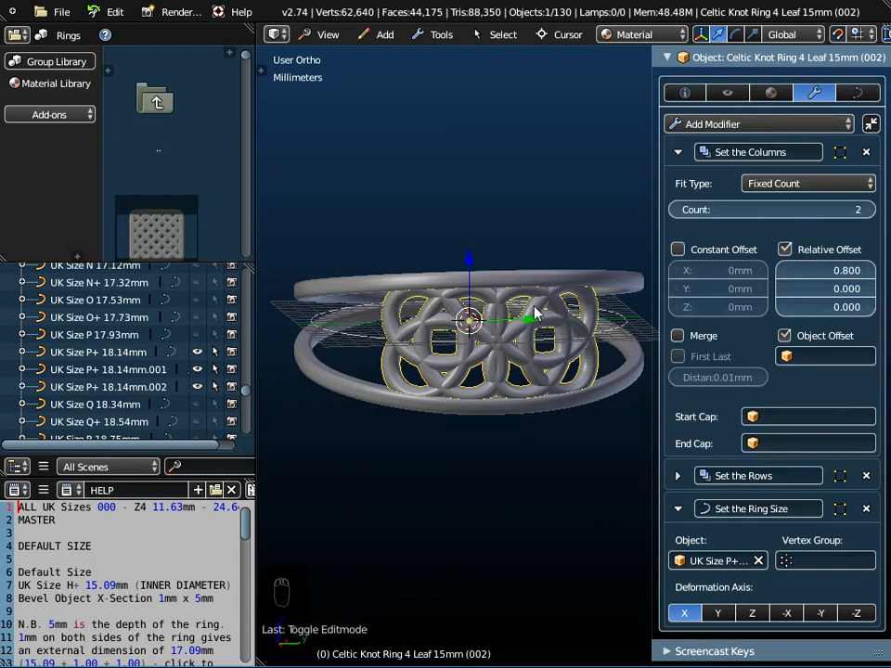
{"action": "middle_click_drag", "start_coordinate": [481, 435], "coordinate": [518, 315]}
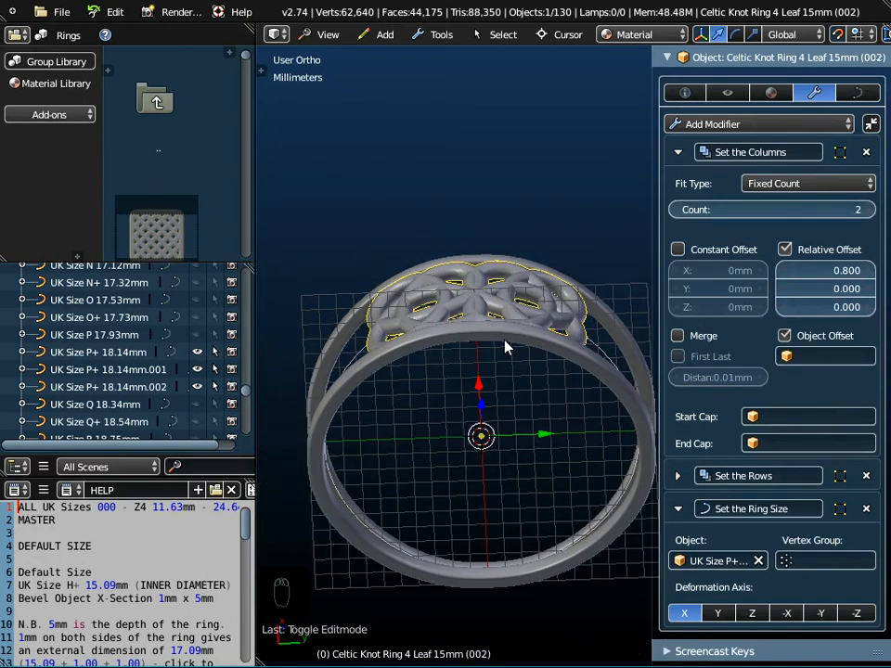
{"action": "left_click", "coordinate": [54, 62]}
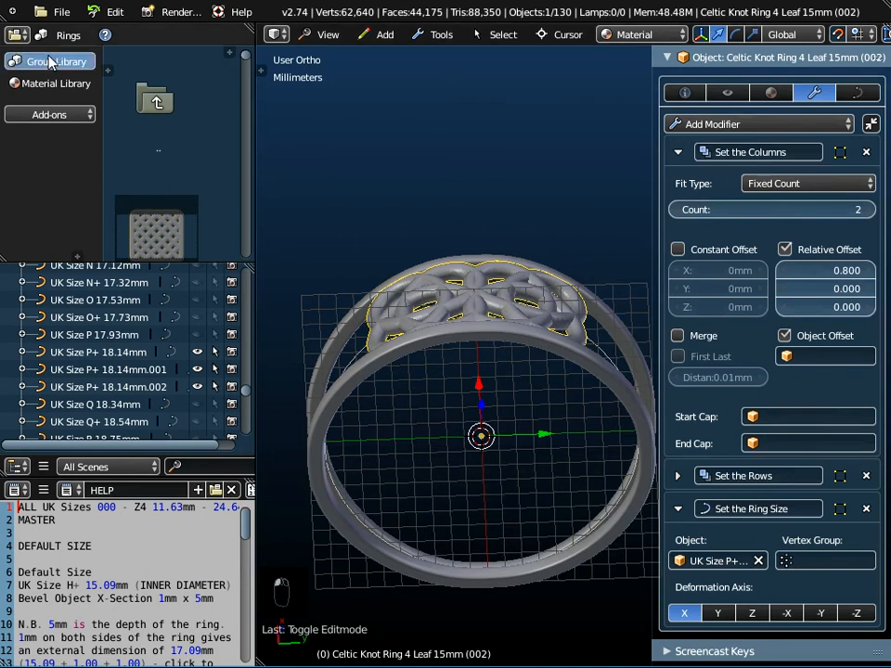
{"action": "left_click", "coordinate": [93, 35]}
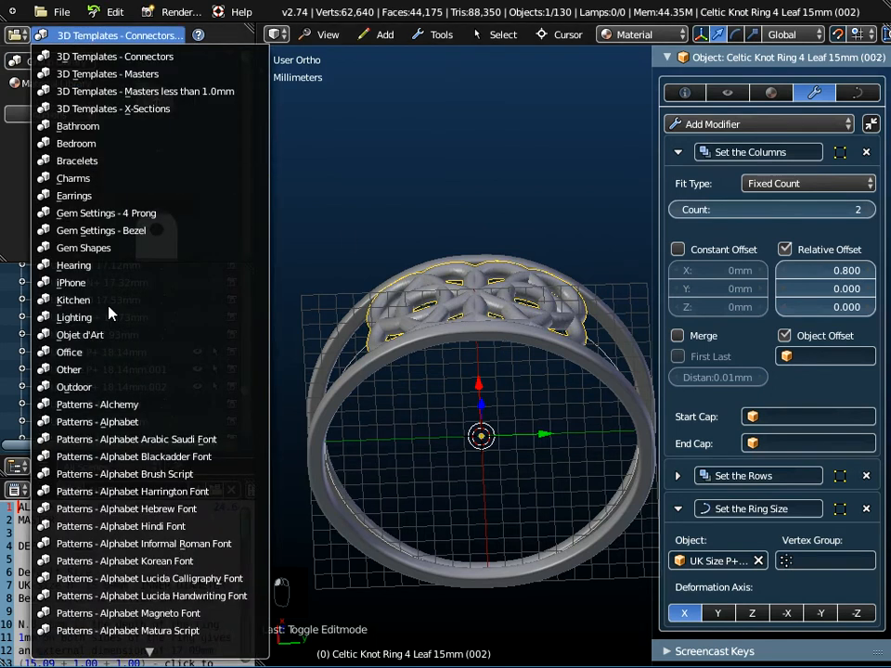
{"action": "left_click", "coordinate": [123, 491]}
{"action": "left_click_drag", "start_coordinate": [245, 79], "coordinate": [244, 162]}
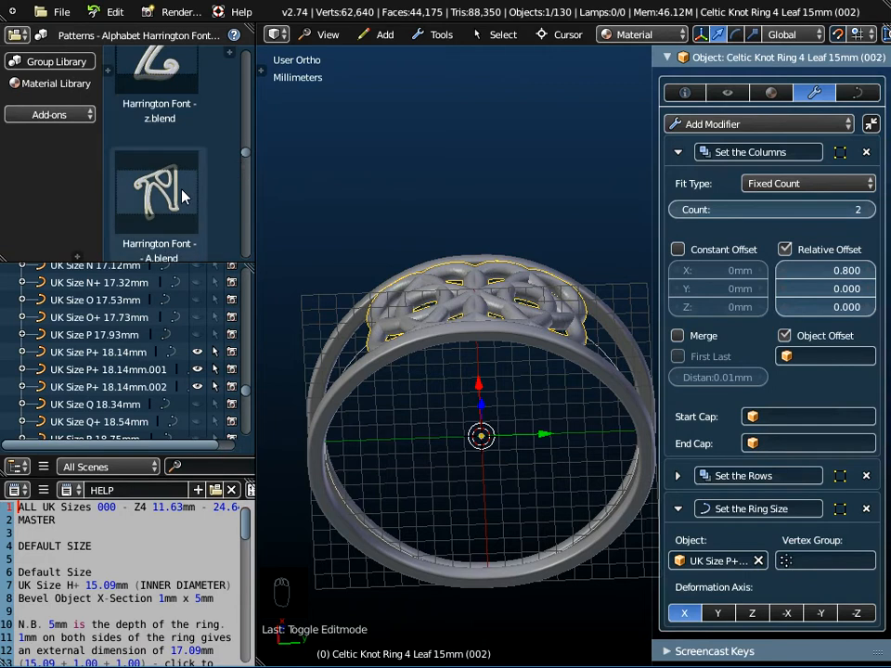
Append the object Harrington Font - A from Harrington Font – A.blend in the Patterns - Alphabet Harrington Font folder.
{"action": "left_click", "coordinate": [61, 12]}
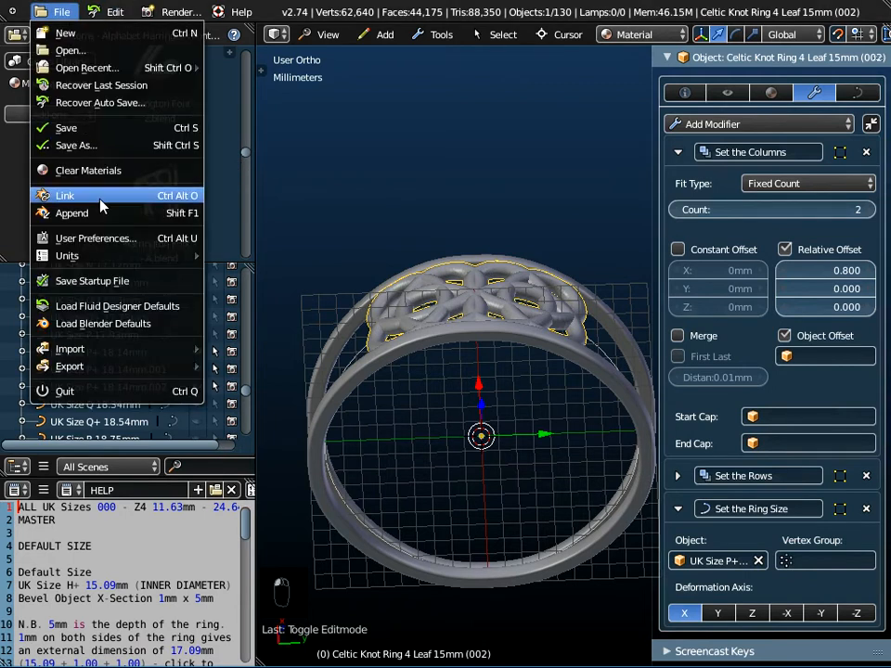
{"action": "left_click", "coordinate": [73, 212]}
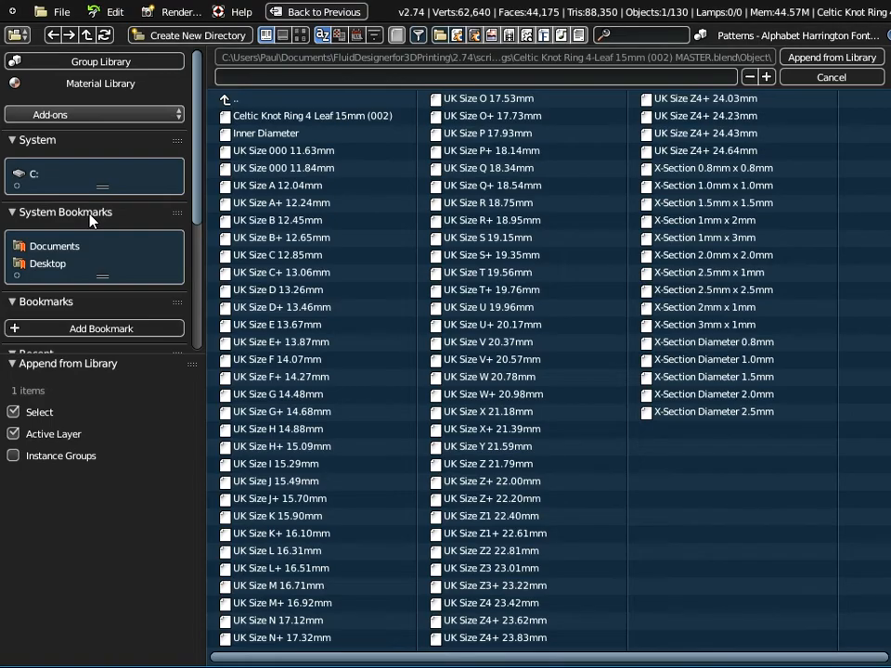
{"action": "left_click", "coordinate": [226, 100]}
{"action": "left_click", "coordinate": [226, 101]}
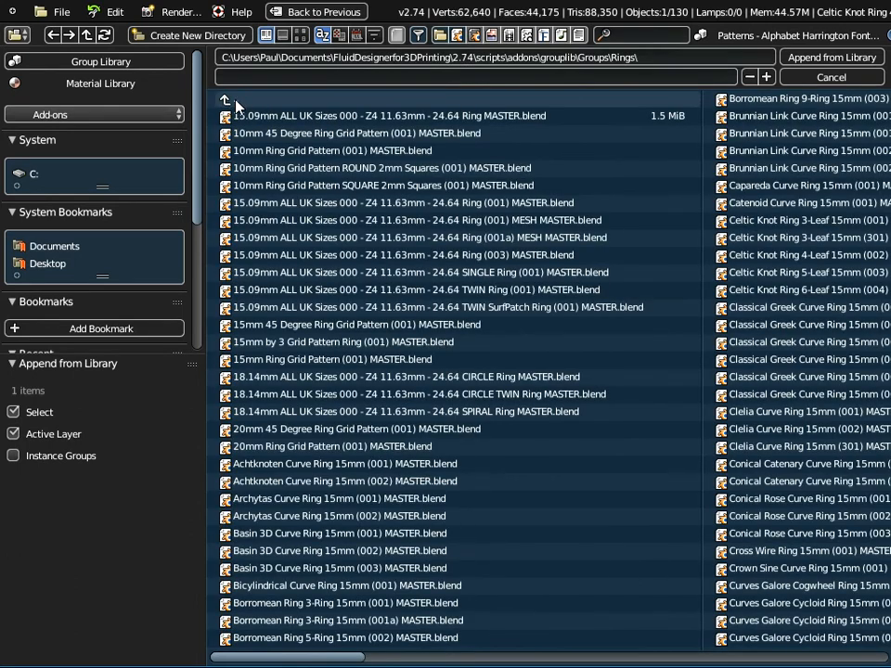
{"action": "left_click", "coordinate": [234, 102]}
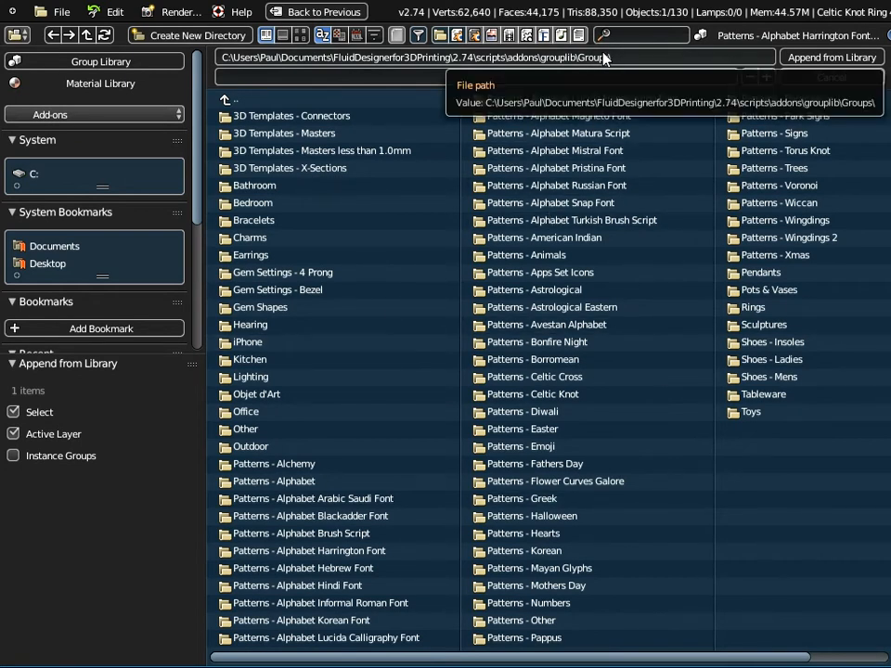
{"action": "left_click", "coordinate": [329, 551]}
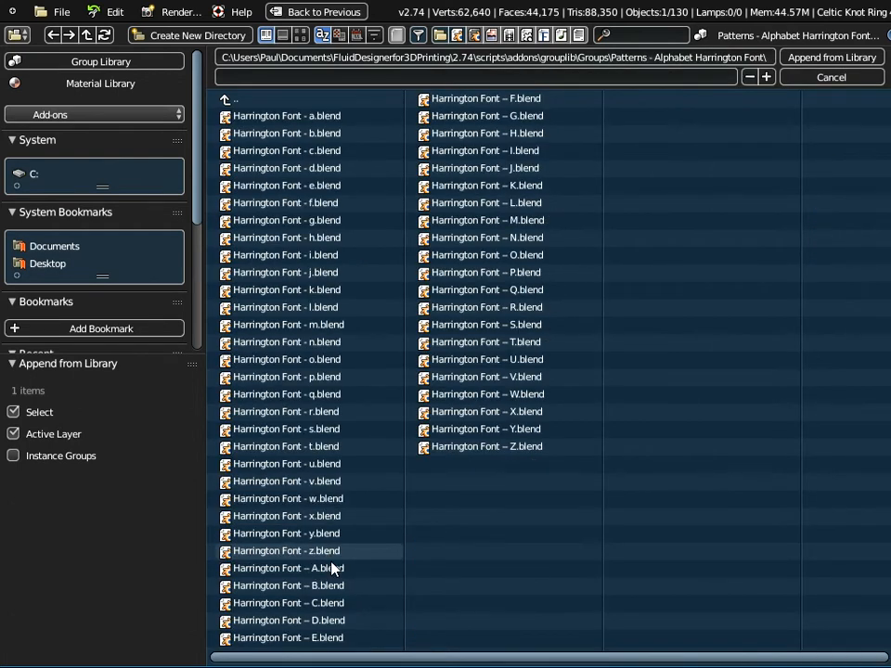
{"action": "left_click", "coordinate": [240, 569]}
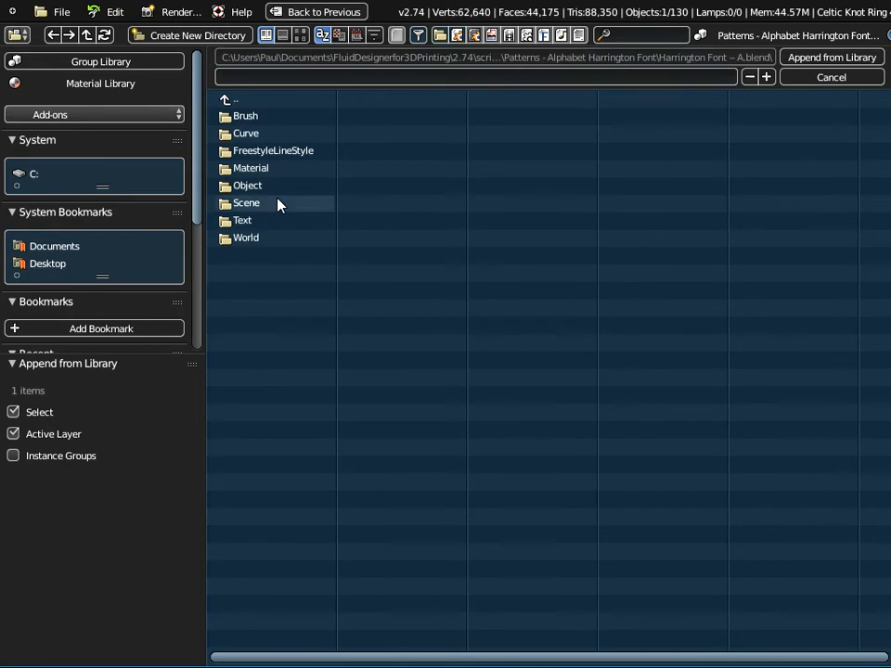
{"action": "left_click", "coordinate": [248, 186]}
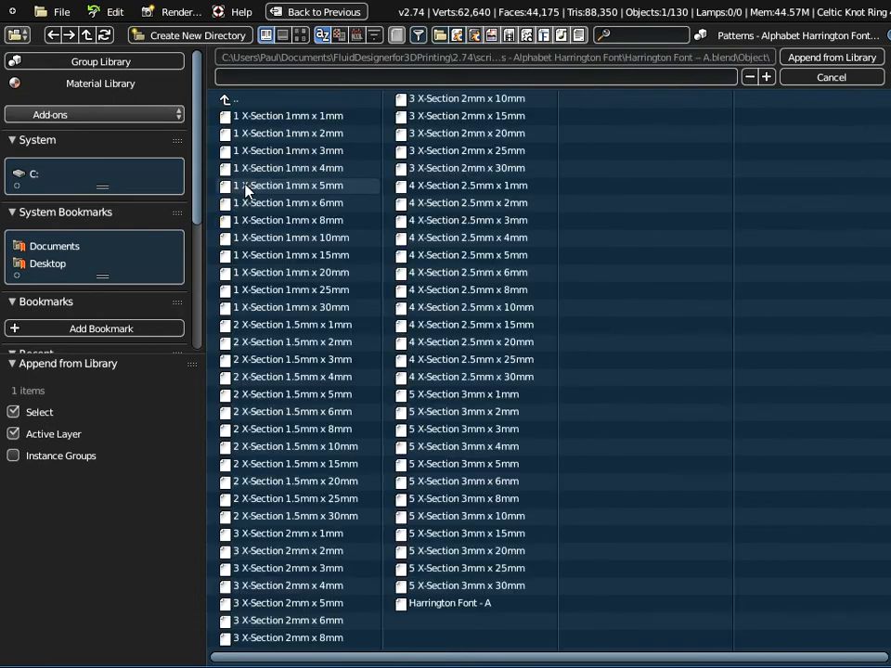
{"action": "left_click", "coordinate": [429, 603]}
{"action": "left_click", "coordinate": [825, 64]}
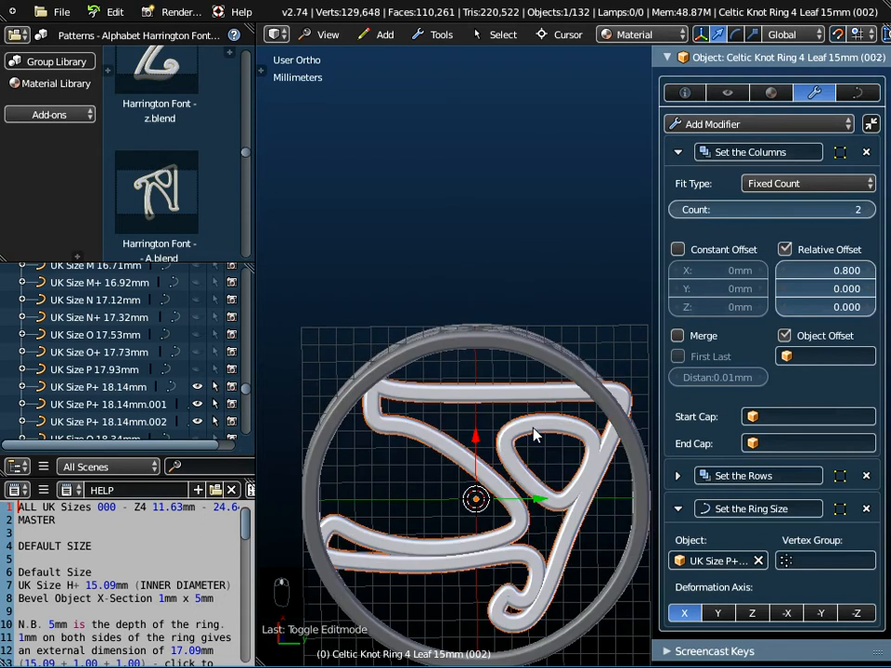
Select the appended letter A and set its Z rotation to -90°.
{"action": "right_click", "coordinate": [537, 427]}
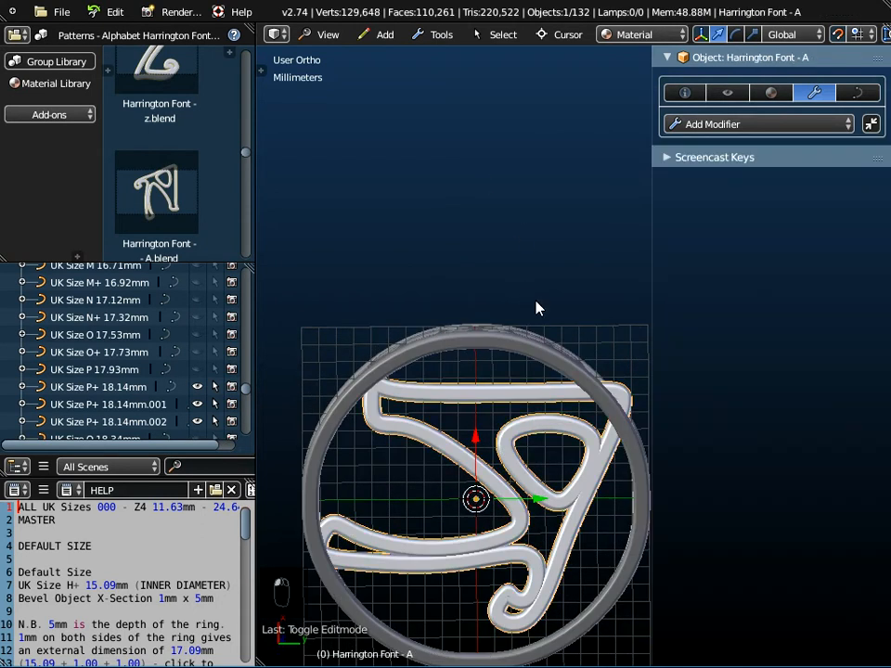
{"action": "scroll", "coordinate": [537, 308], "scroll_direction": "down", "scroll_amount": 1}
{"action": "middle_click_drag", "start_coordinate": [506, 310], "coordinate": [495, 169]}
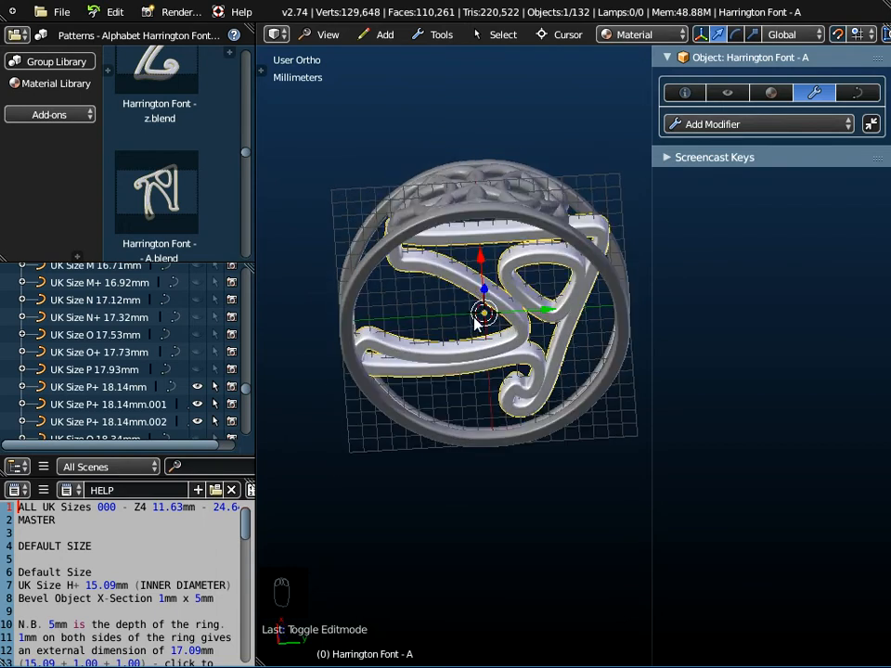
{"action": "left_click", "coordinate": [685, 94]}
{"action": "middle_click_drag", "start_coordinate": [365, 236], "coordinate": [479, 408]}
{"action": "left_click_drag", "start_coordinate": [830, 305], "coordinate": [774, 305]}
{"action": "left_click", "coordinate": [850, 303]}
{"action": "type", "text": "-"}
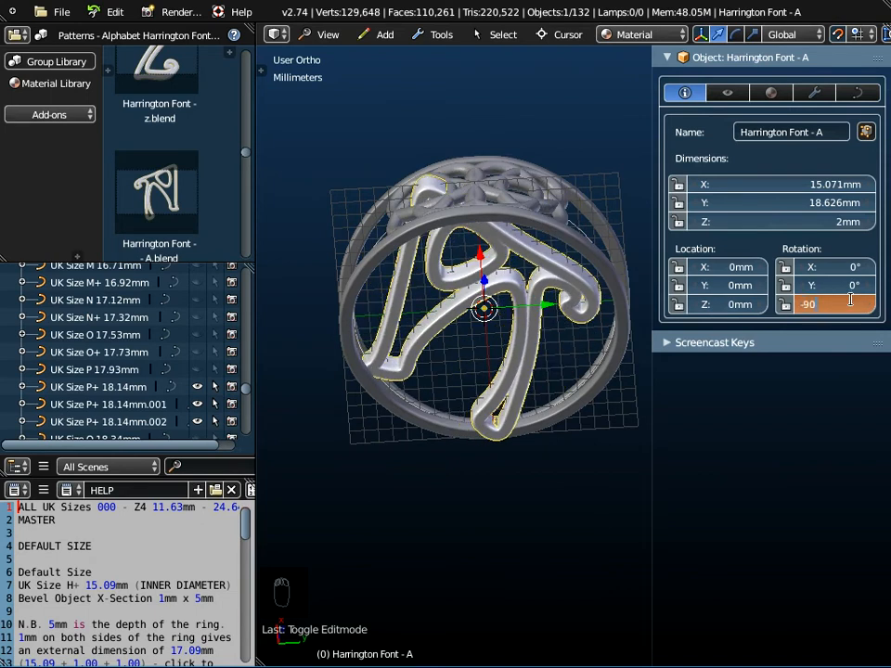
{"action": "type", "text": "90"}
{"action": "key", "text": "Return"}
{"action": "middle_click_drag", "start_coordinate": [575, 463], "coordinate": [500, 336]}
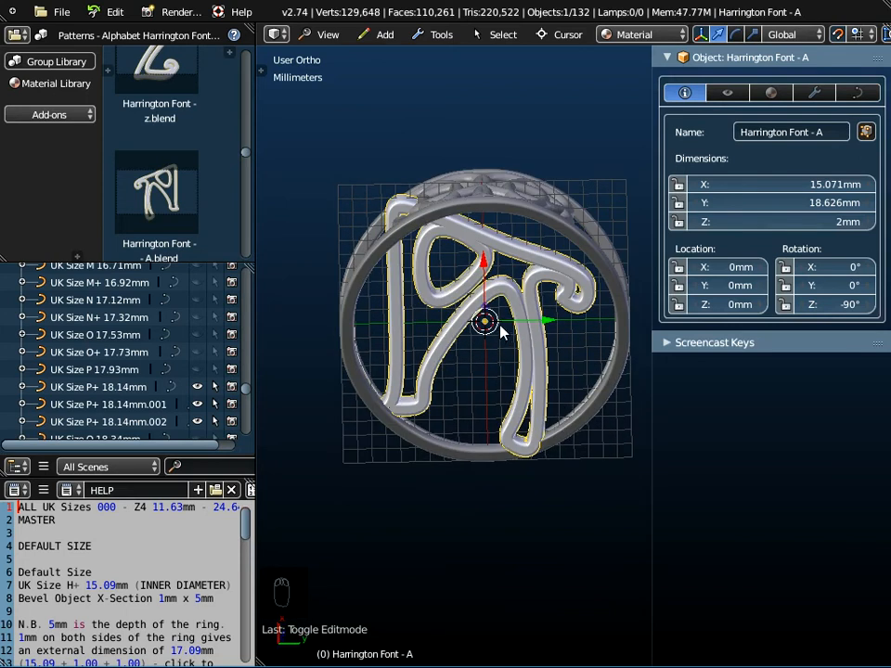
Set the letter A's Y rotation to 0° and its X rotation to 90° so it stands upright.
{"action": "left_click_drag", "start_coordinate": [826, 285], "coordinate": [849, 268]}
{"action": "left_click", "coordinate": [826, 285]}
{"action": "type", "text": "0"}
{"action": "key", "text": "Return"}
{"action": "left_click", "coordinate": [833, 267]}
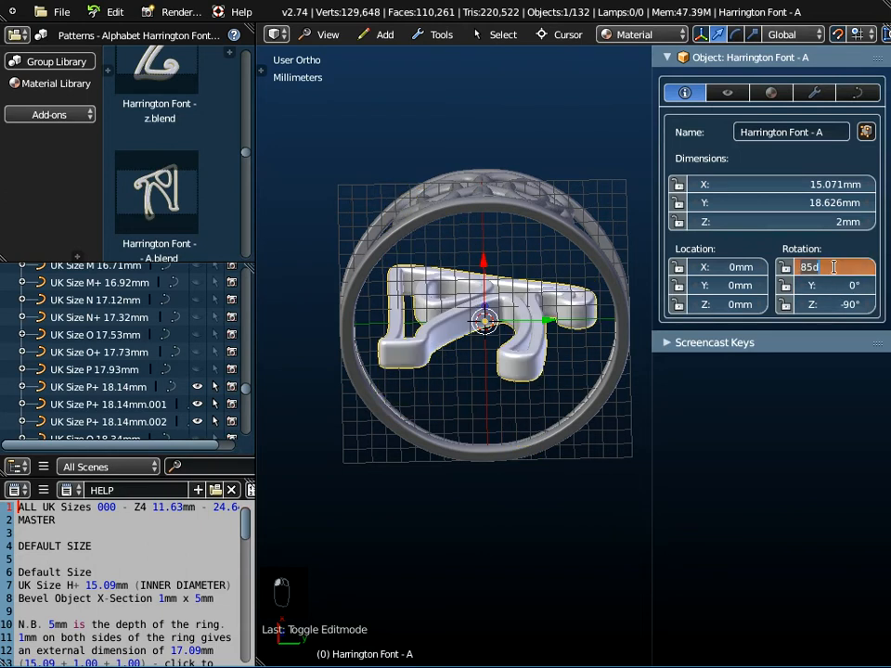
{"action": "type", "text": "90"}
{"action": "key", "text": "Return"}
Reset the letter A's Y rotation to 0° and set its Z rotation to 90° so it faces outward from the ring.
{"action": "middle_click_drag", "start_coordinate": [553, 352], "coordinate": [579, 398]}
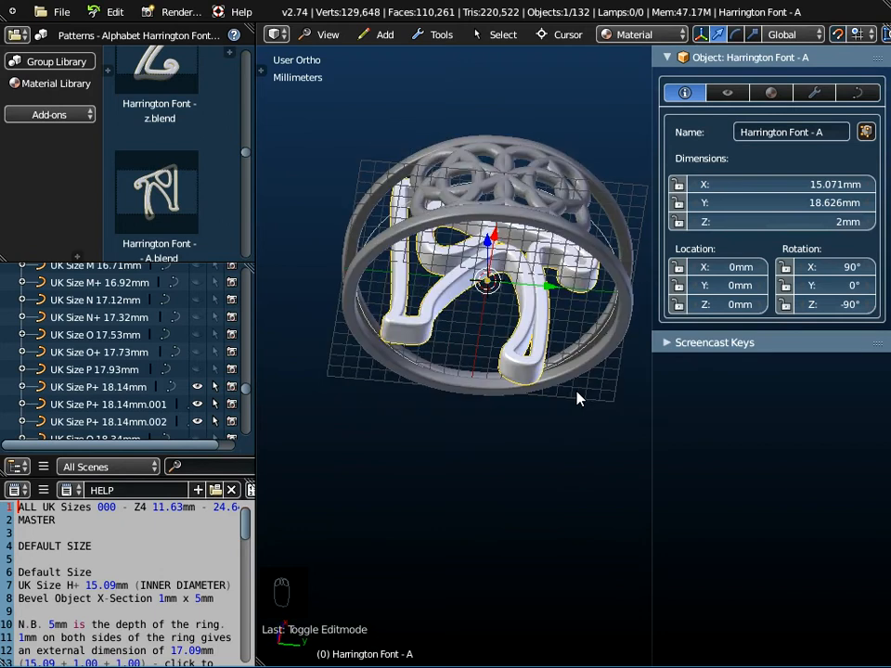
{"action": "mouse_move", "coordinate": [826, 288]}
{"action": "left_mouse_down"}
{"action": "mouse_move", "coordinate": [868, 289]}
{"action": "mouse_move", "coordinate": [829, 290]}
{"action": "left_mouse_up"}
{"action": "left_click", "coordinate": [826, 286]}
{"action": "type", "text": "0"}
{"action": "key", "text": "Return"}
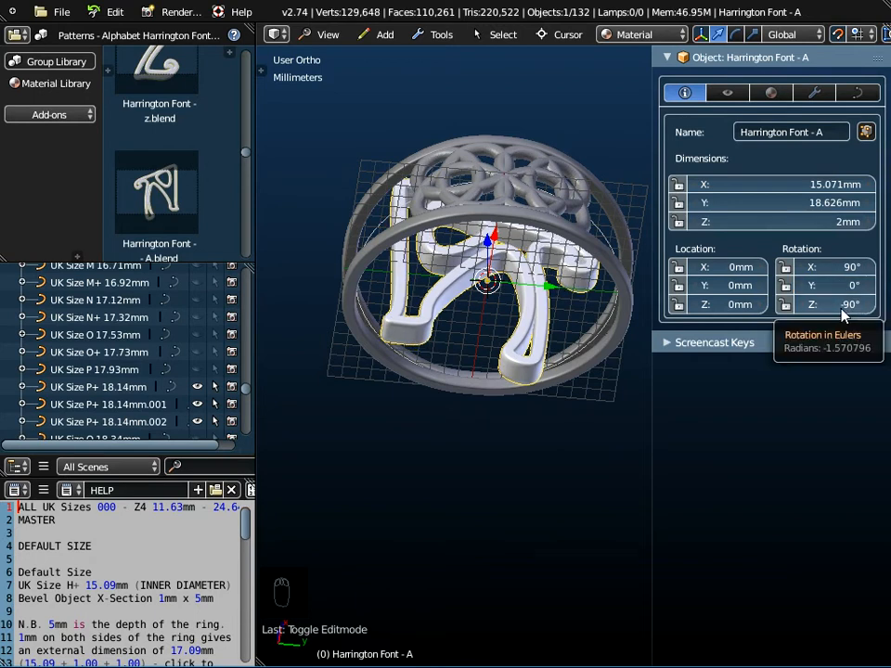
{"action": "left_click", "coordinate": [839, 306]}
{"action": "type", "text": "90"}
{"action": "key", "text": "Return"}
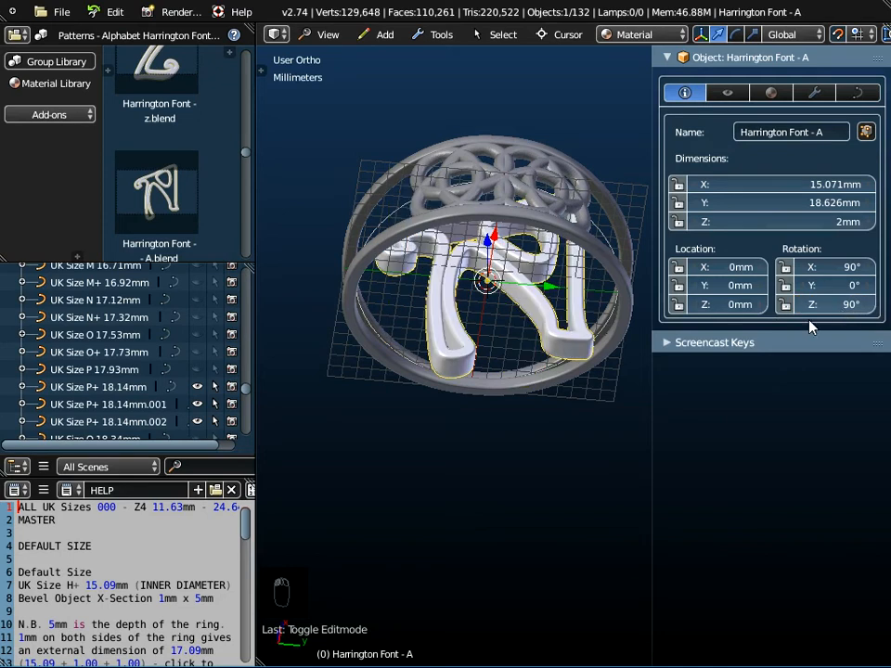
Move the letter A along the X axis out of the ring's centre to just in front of the knot panel.
{"action": "middle_click_drag", "start_coordinate": [538, 348], "coordinate": [495, 293]}
{"action": "key", "text": "g"}
{"action": "key", "text": "x"}
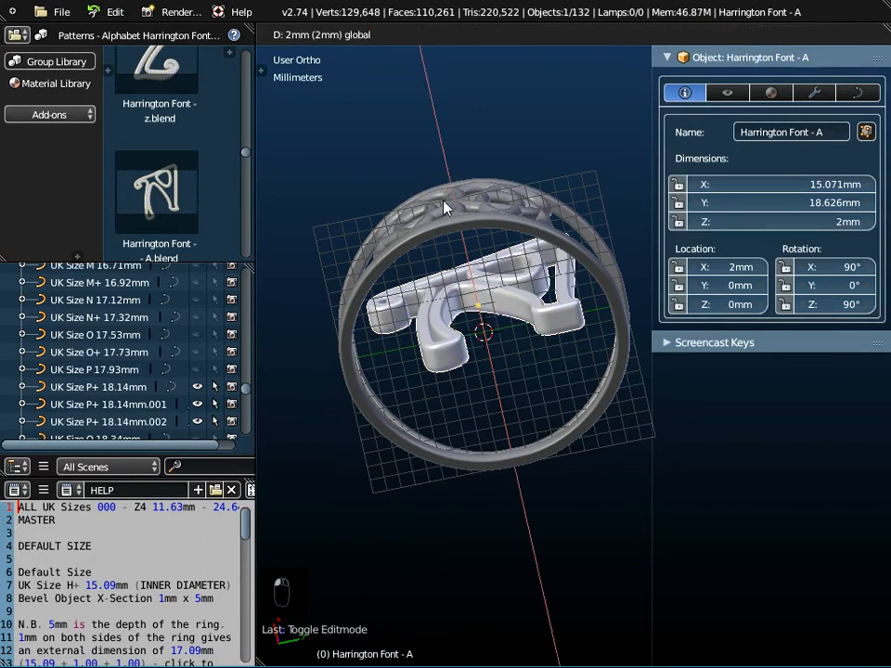
{"action": "left_click", "coordinate": [418, 146]}
Try 1 X-Section 1mm x 3mm as the letter A's bevel object, and return it to 1 X-Section 1mm x 2mm.001.
{"action": "middle_click_drag", "start_coordinate": [502, 300], "coordinate": [394, 327]}
{"action": "left_click", "coordinate": [854, 93]}
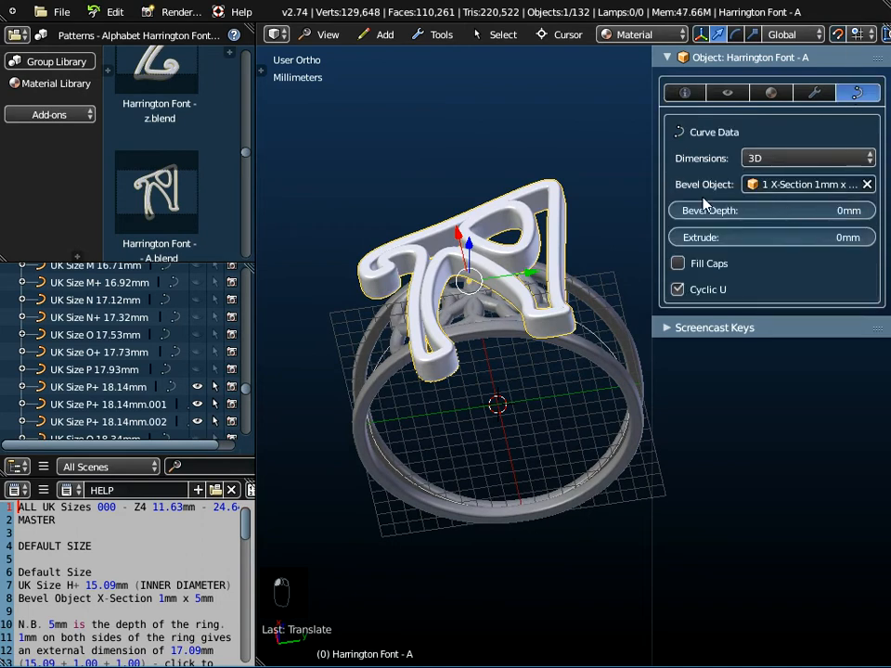
{"action": "left_click_drag", "start_coordinate": [651, 177], "coordinate": [586, 176]}
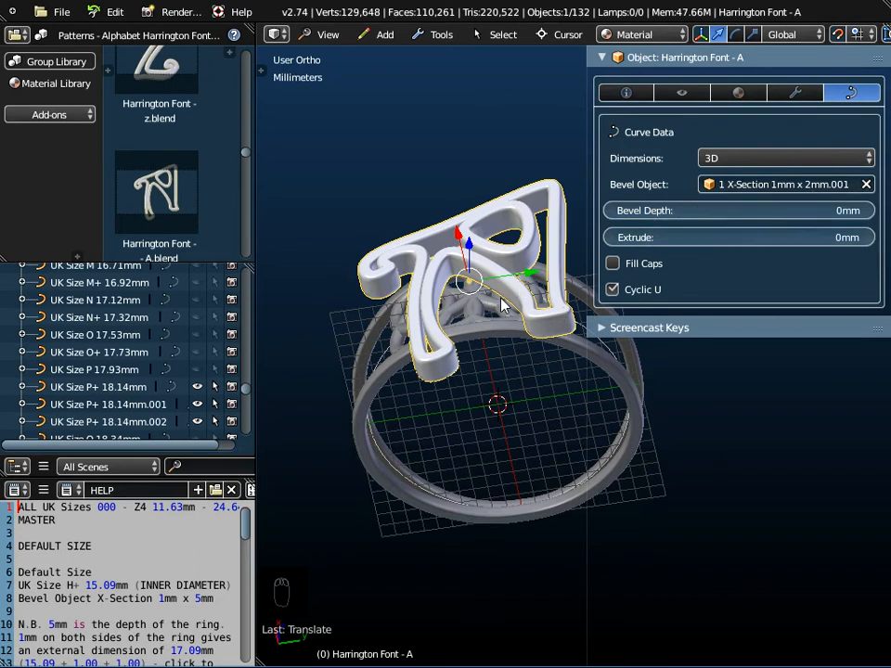
{"action": "left_click", "coordinate": [779, 183]}
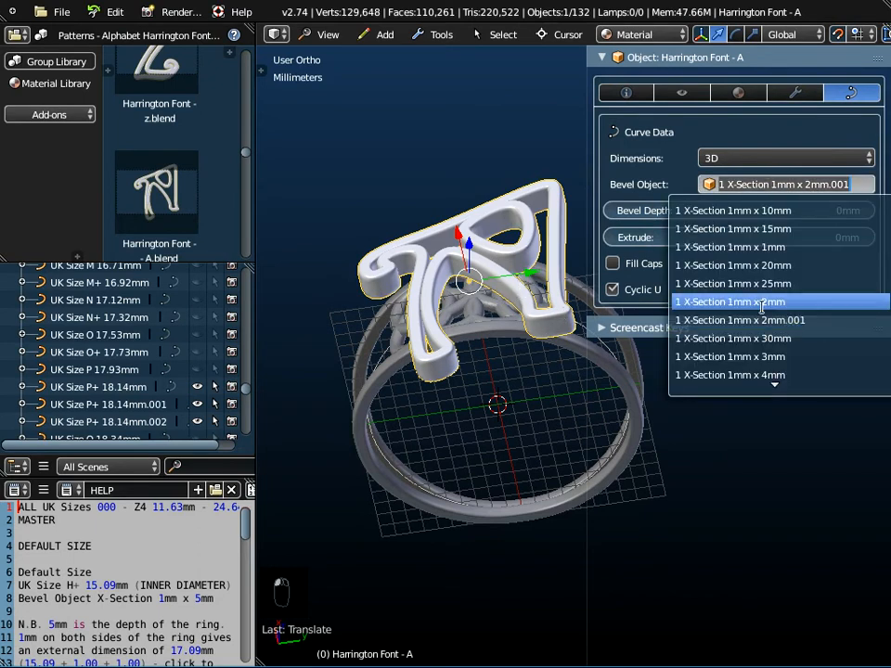
{"action": "left_click", "coordinate": [743, 357]}
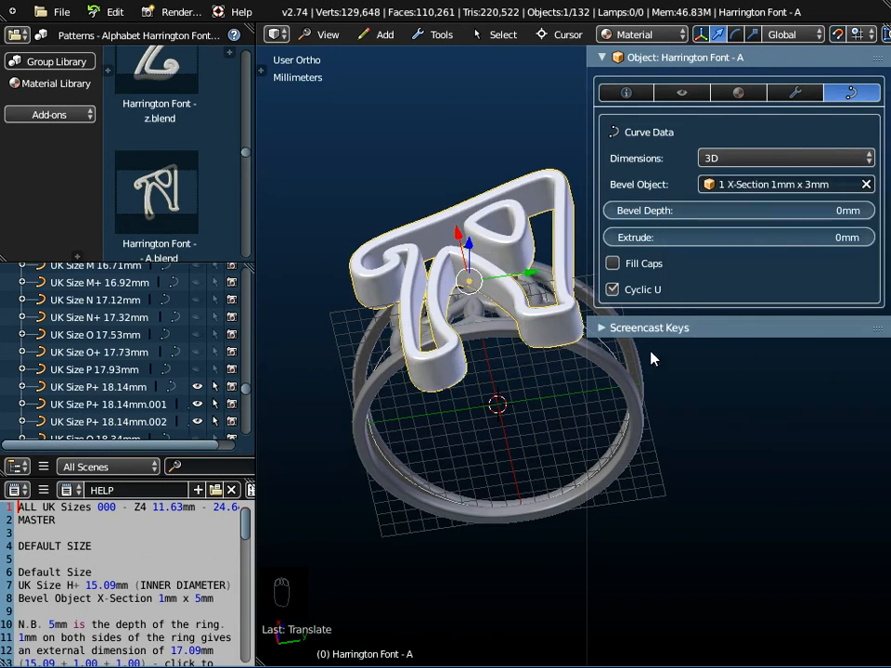
{"action": "middle_click_drag", "start_coordinate": [663, 354], "coordinate": [560, 402]}
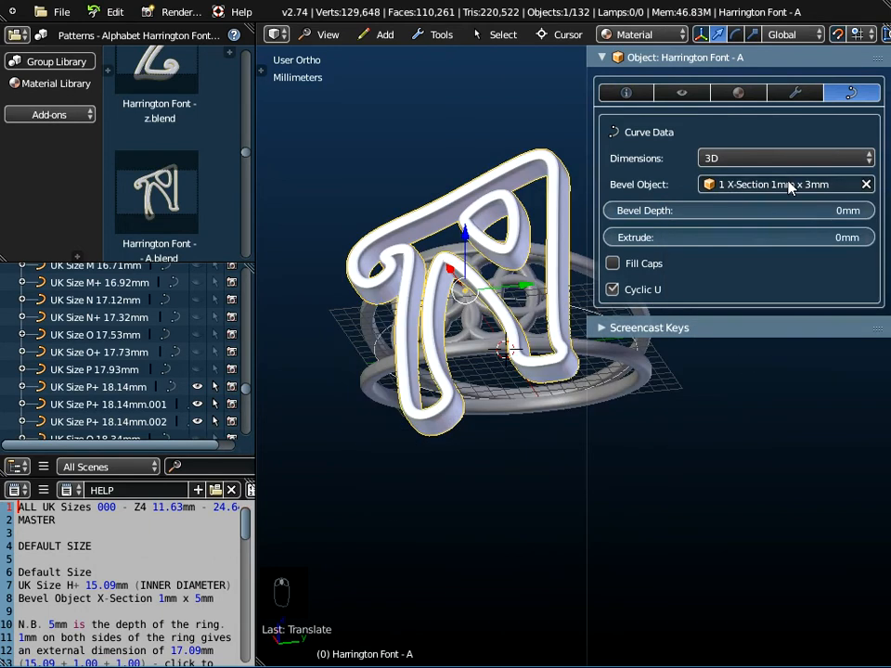
{"action": "left_click", "coordinate": [787, 185]}
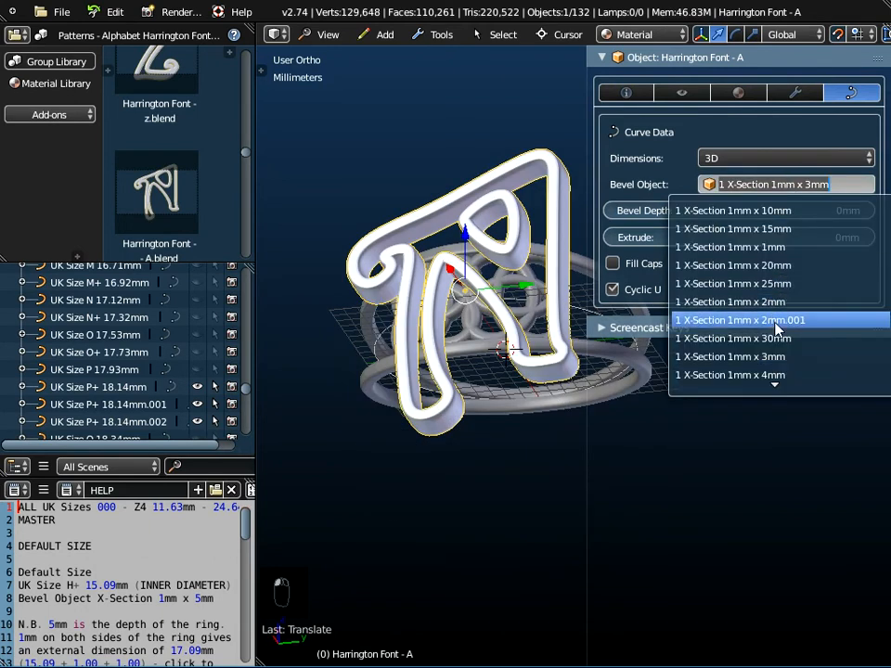
{"action": "left_click", "coordinate": [724, 319]}
From the top view, move the letter A along X to 10 mm so it overlaps the ring's outer edge.
{"action": "left_click", "coordinate": [327, 34]}
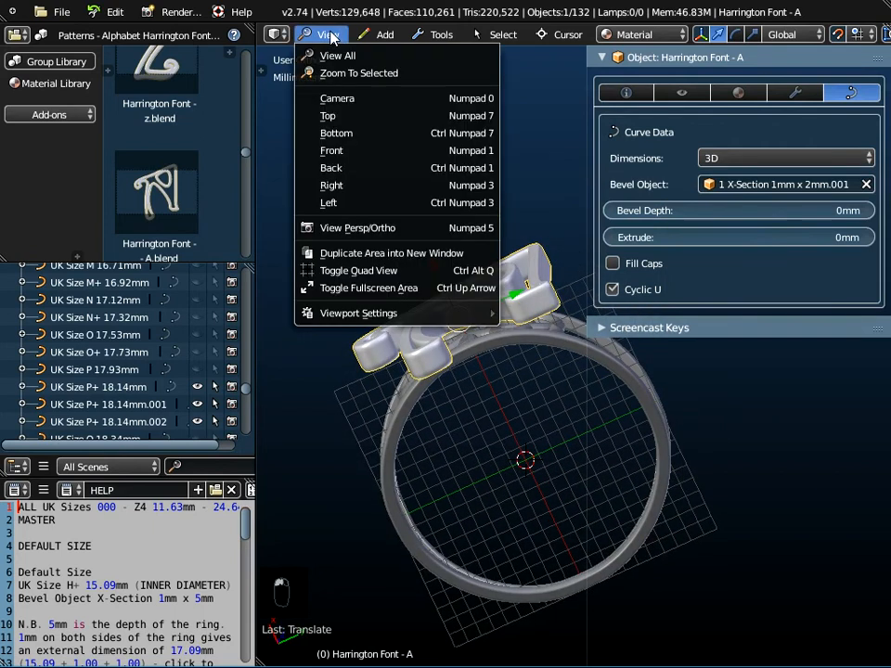
{"action": "left_click", "coordinate": [330, 116]}
{"action": "middle_click_drag", "start_coordinate": [467, 284], "coordinate": [349, 122], "text": "shift"}
{"action": "scroll", "coordinate": [531, 269], "scroll_direction": "up", "scroll_amount": 4}
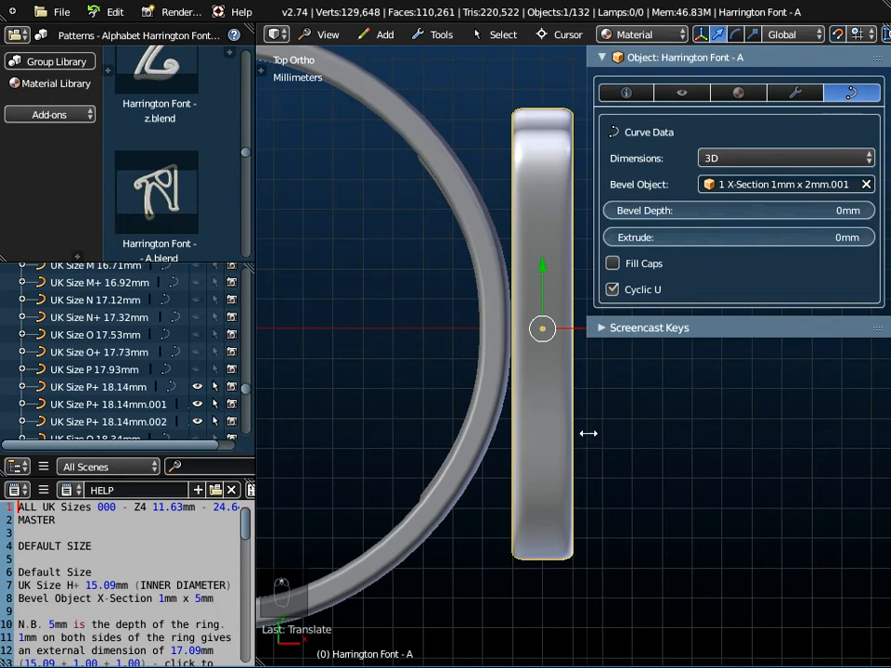
{"action": "left_click_drag", "start_coordinate": [587, 423], "coordinate": [651, 408]}
{"action": "left_click_drag", "start_coordinate": [605, 334], "coordinate": [577, 340]}
{"action": "scroll", "coordinate": [513, 356], "scroll_direction": "up", "scroll_amount": 3}
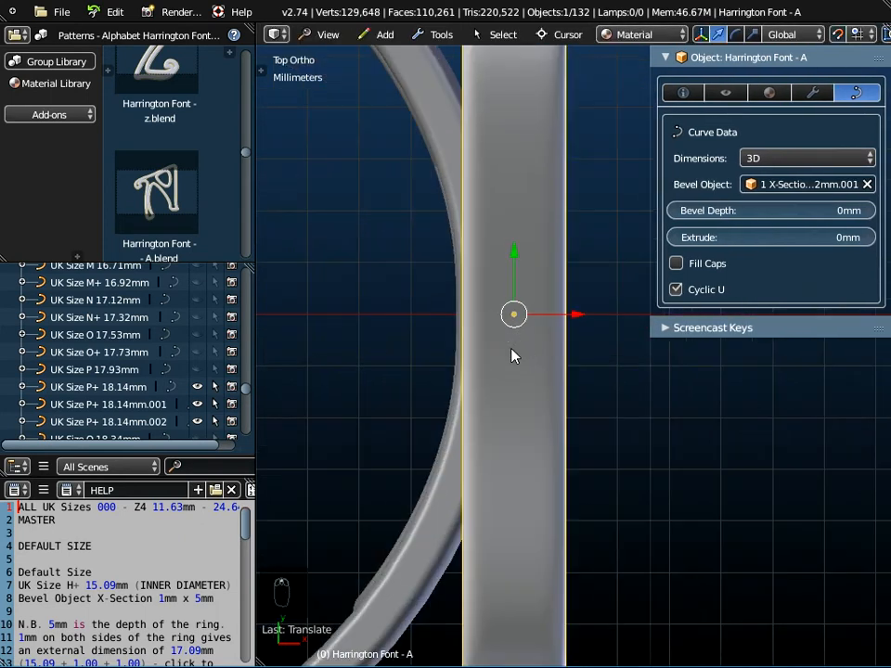
Scale the letter A uniformly to 0.7, giving dimensions of 10.55 x 13.038 x 1.4 mm.
{"action": "middle_click_drag", "start_coordinate": [470, 315], "coordinate": [493, 251]}
{"action": "middle_click_drag", "start_coordinate": [568, 187], "coordinate": [479, 329]}
{"action": "scroll", "coordinate": [518, 335], "scroll_direction": "down", "scroll_amount": 6}
{"action": "middle_click_drag", "start_coordinate": [538, 316], "coordinate": [573, 277], "text": "shift"}
{"action": "middle_click_drag", "start_coordinate": [571, 334], "coordinate": [533, 370]}
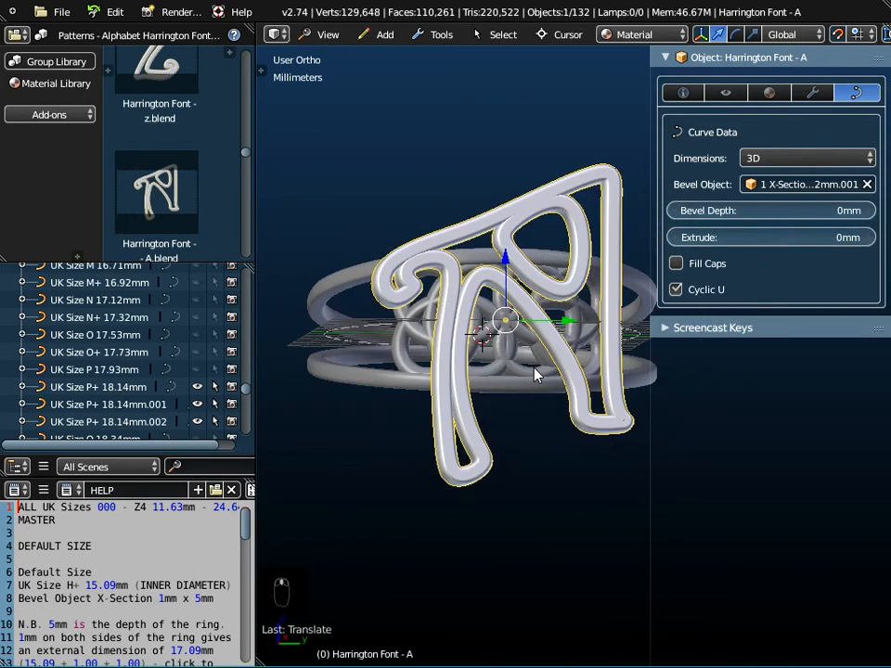
{"action": "left_click", "coordinate": [684, 94]}
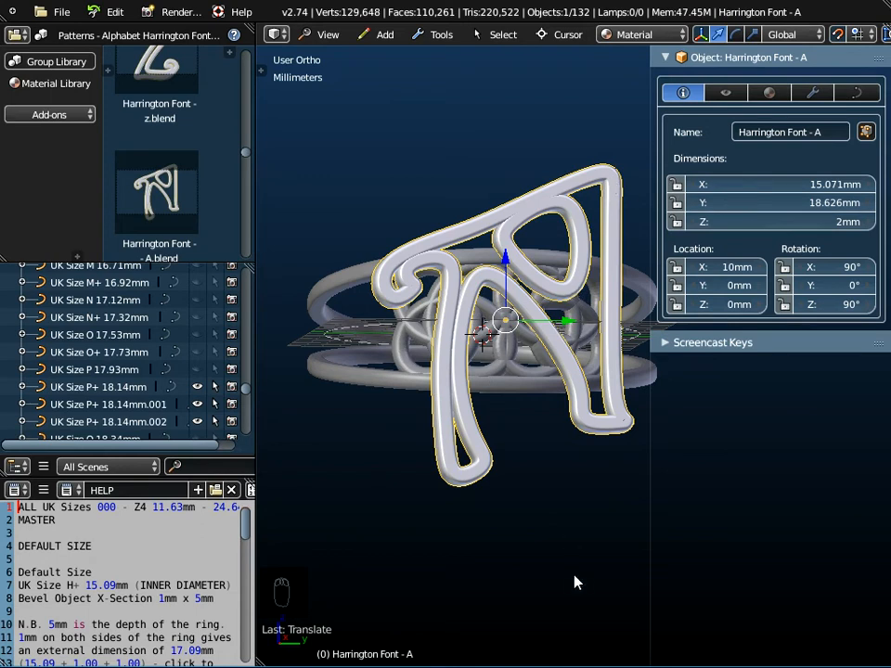
{"action": "key", "text": "s"}
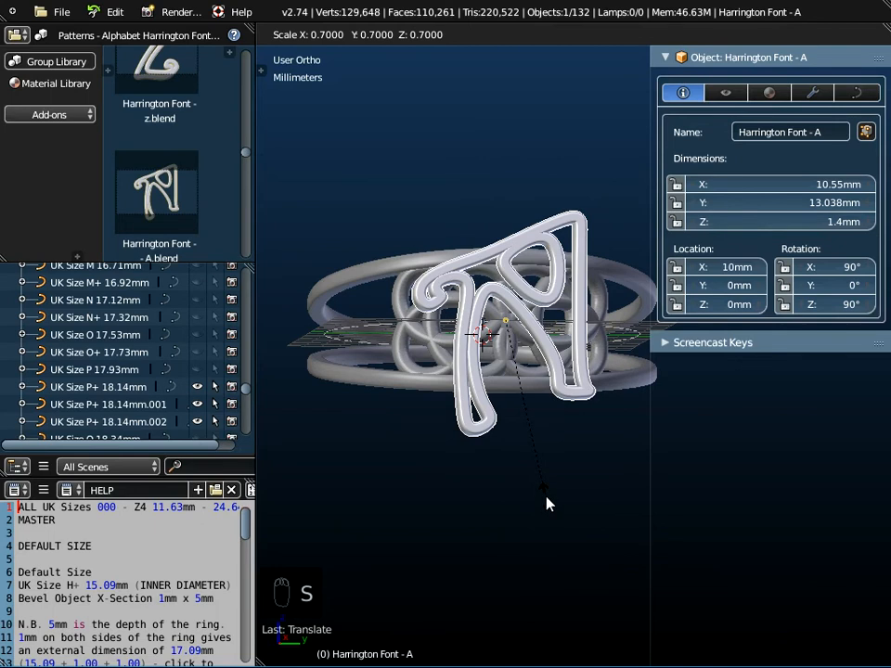
{"action": "left_click", "coordinate": [545, 504]}
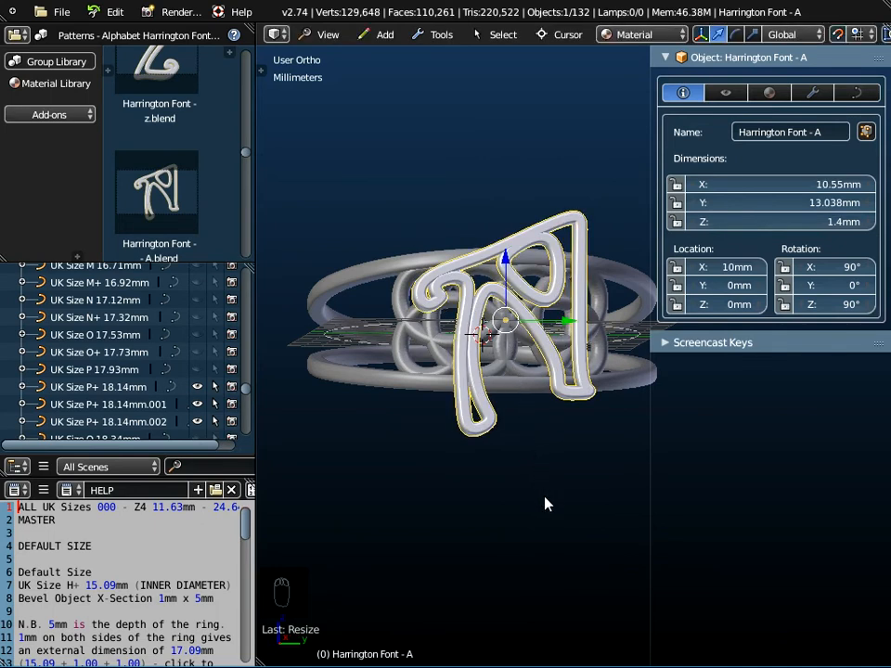
Apply the letter A's scale to its object data.
{"action": "key", "text": "ctrl+a"}
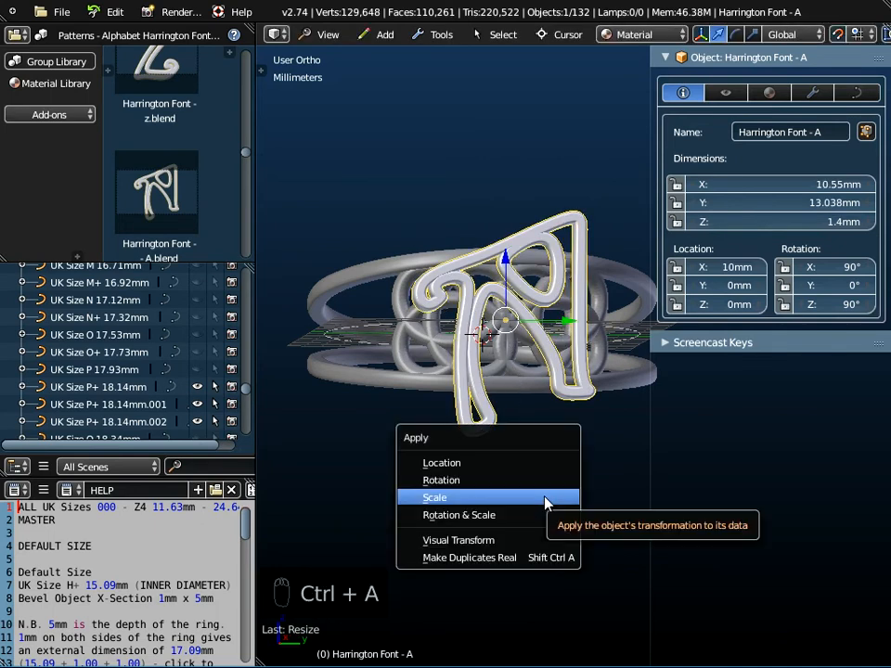
{"action": "left_click", "coordinate": [545, 503]}
{"action": "middle_click_drag", "start_coordinate": [545, 504], "coordinate": [592, 350]}
{"action": "middle_click_drag", "start_coordinate": [554, 408], "coordinate": [597, 254]}
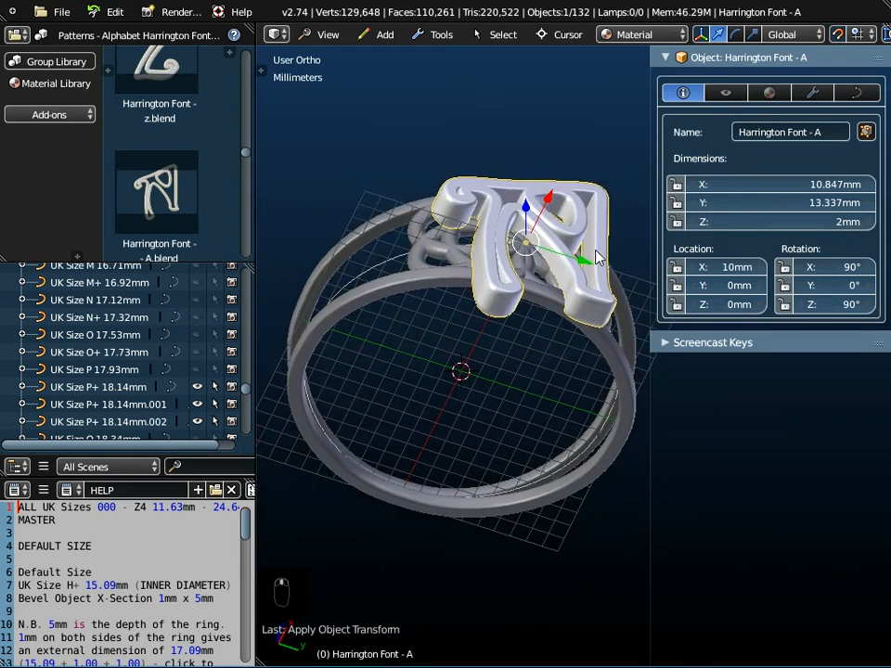
{"action": "scroll", "coordinate": [562, 364], "scroll_direction": "up", "scroll_amount": 2}
{"action": "scroll", "coordinate": [559, 364], "scroll_direction": "down", "scroll_amount": 3}
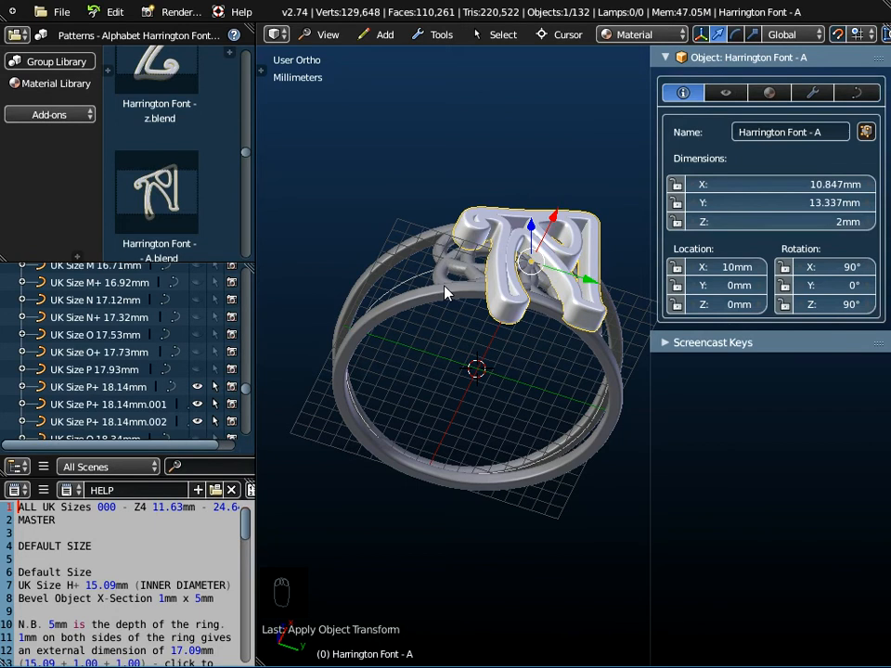
Convert the letter A and the Celtic knot panel from curves to meshes.
{"action": "left_click", "coordinate": [441, 34]}
{"action": "mouse_move", "coordinate": [460, 55]}
{"action": "left_click", "coordinate": [441, 35]}
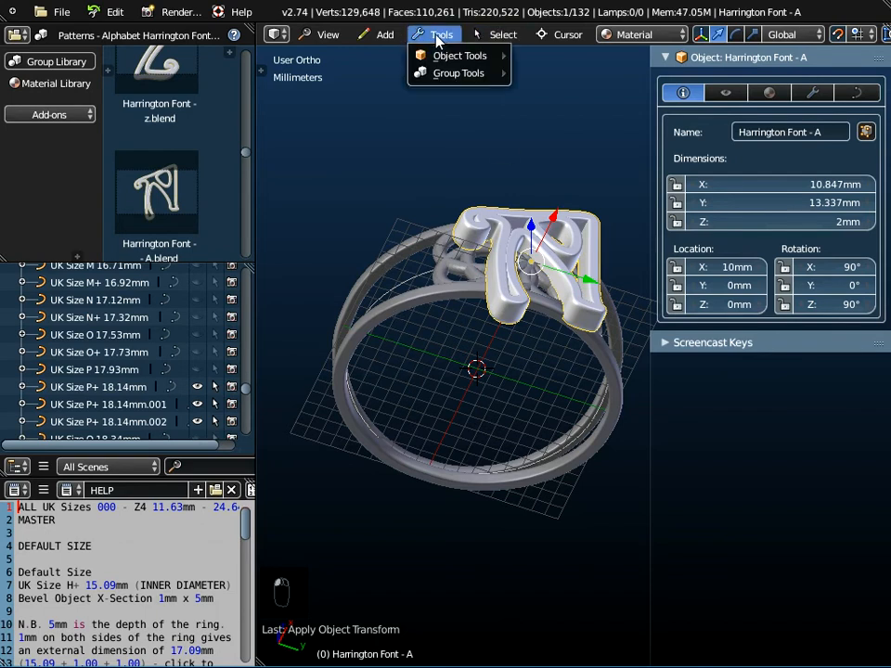
{"action": "left_click", "coordinate": [540, 99]}
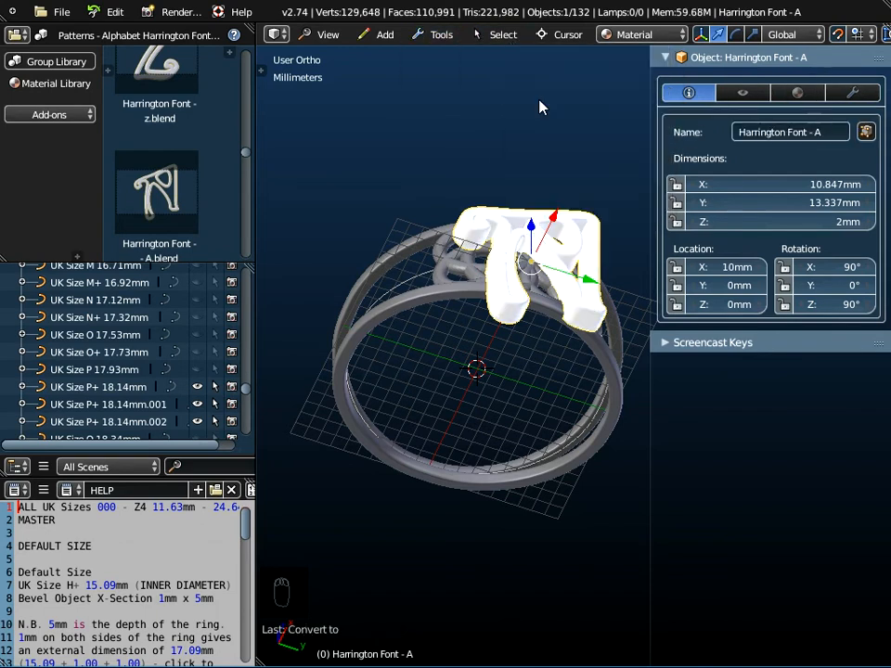
{"action": "right_click", "coordinate": [455, 263]}
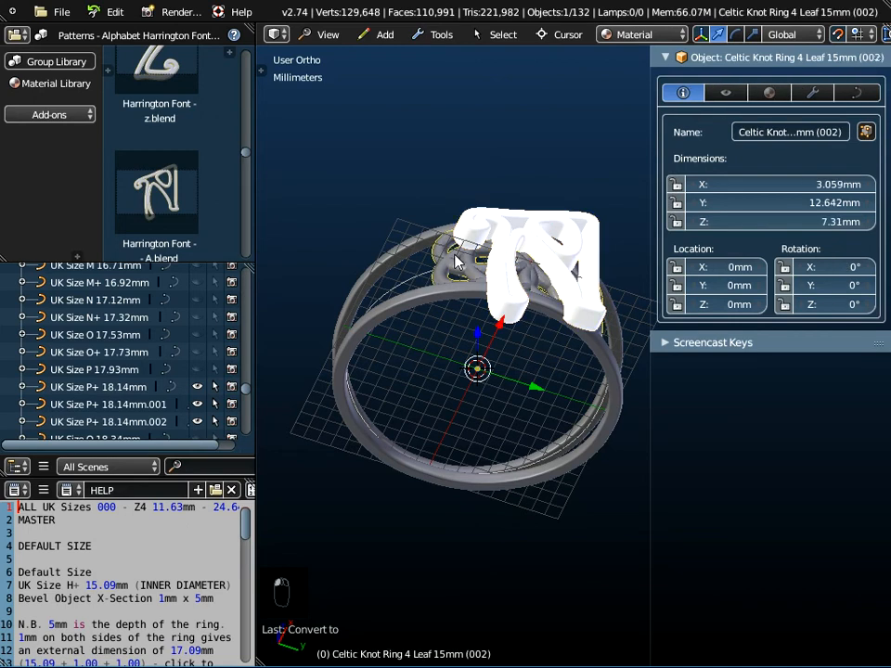
{"action": "left_click", "coordinate": [448, 39]}
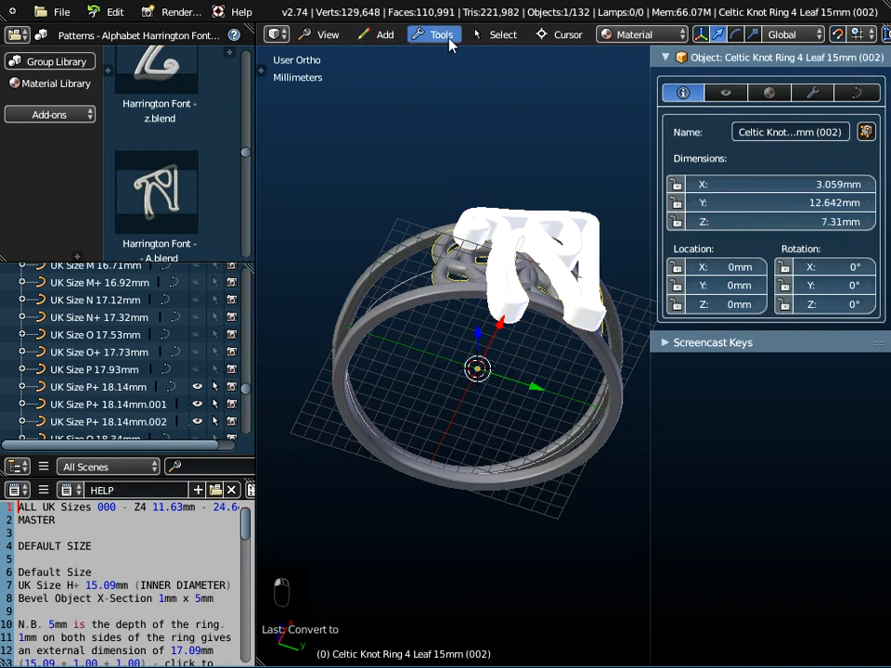
{"action": "mouse_move", "coordinate": [453, 56]}
{"action": "left_click", "coordinate": [535, 99]}
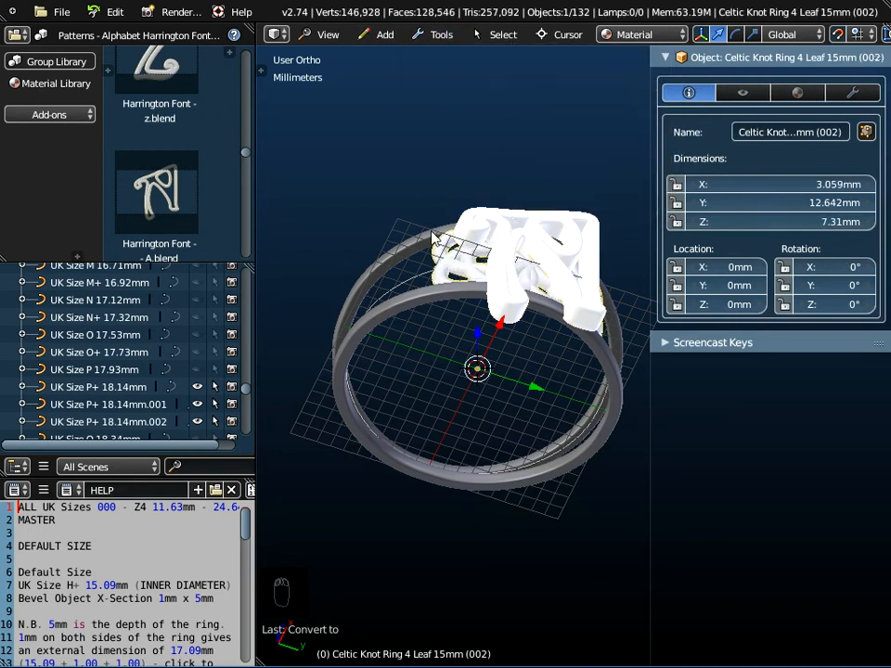
Convert the two ring bands, UK Size P+ 18.14mm.001 and UK Size P+ 18.14mm.002, to meshes.
{"action": "right_click", "coordinate": [405, 250]}
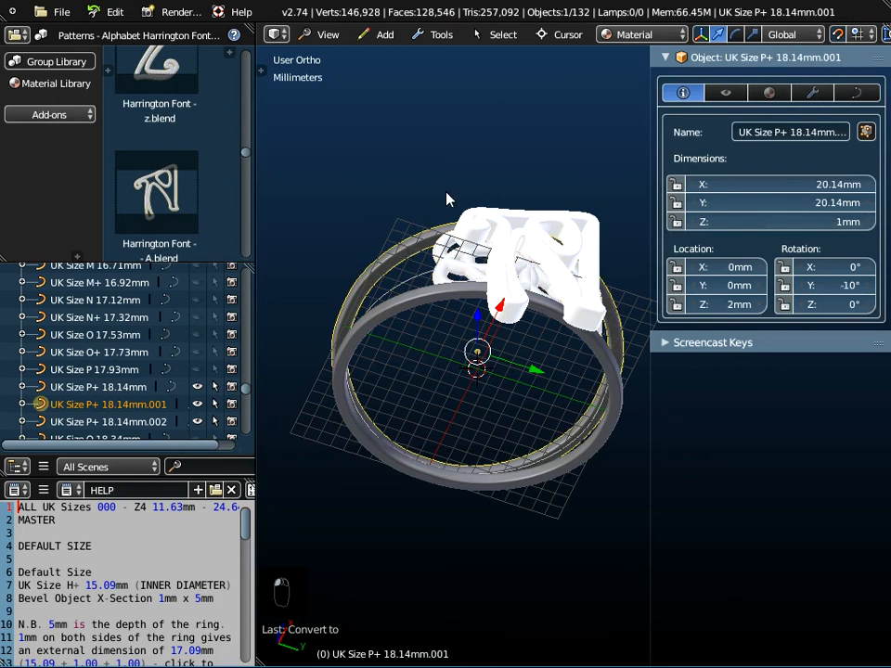
{"action": "left_click", "coordinate": [440, 35]}
{"action": "mouse_move", "coordinate": [462, 57]}
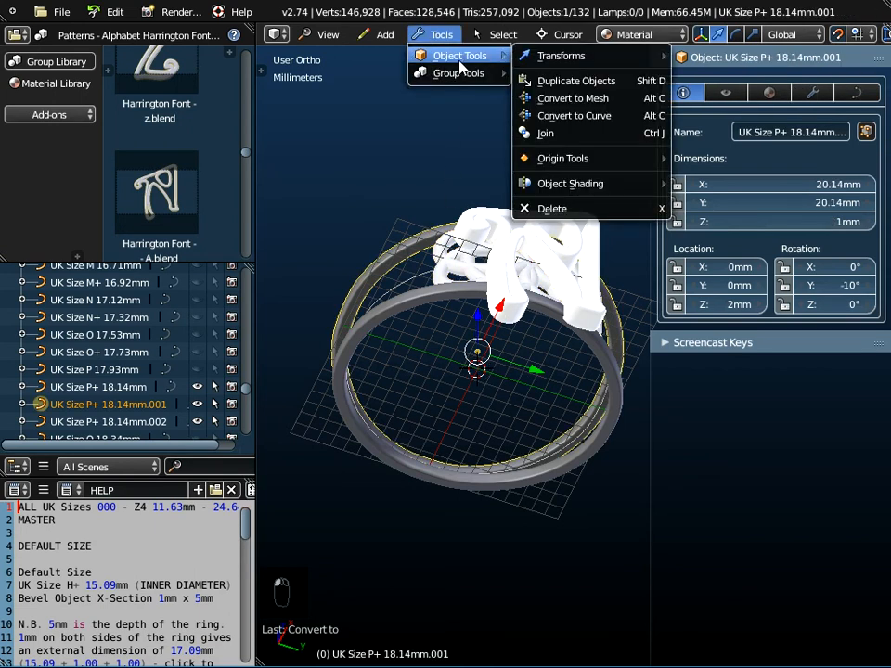
{"action": "left_click", "coordinate": [558, 98]}
{"action": "right_click", "coordinate": [413, 309]}
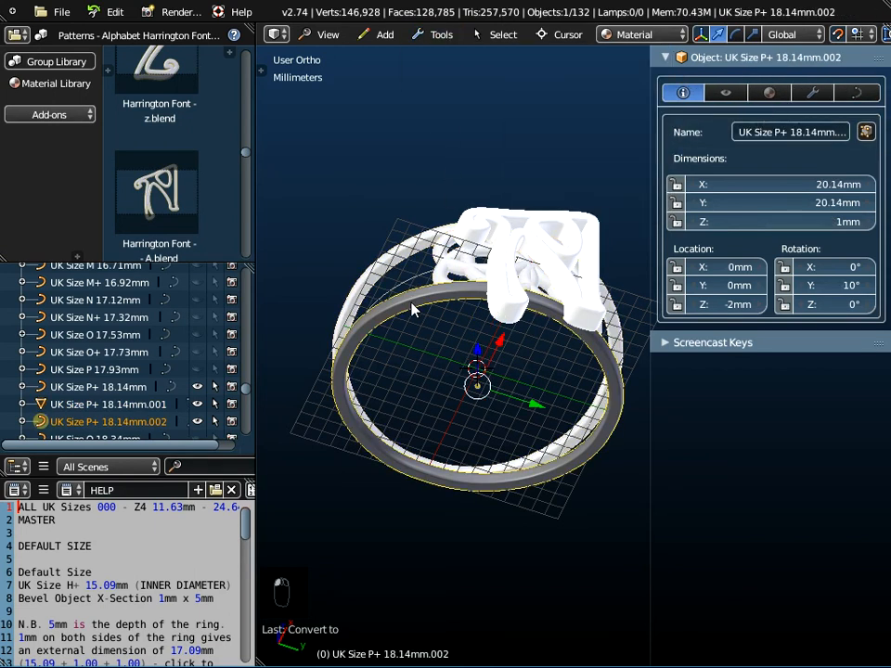
{"action": "left_click", "coordinate": [431, 37]}
{"action": "mouse_move", "coordinate": [451, 55]}
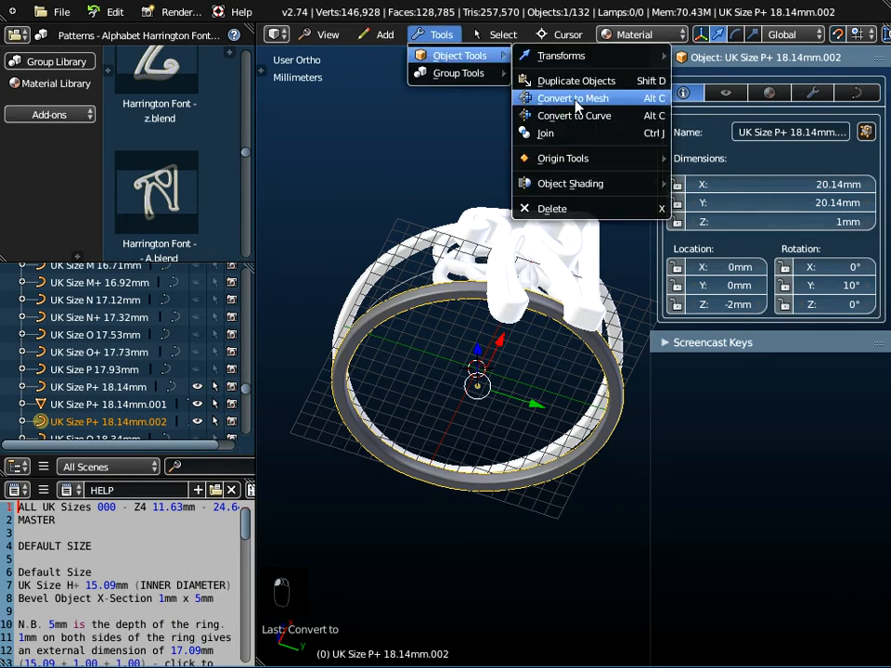
{"action": "left_click", "coordinate": [575, 99]}
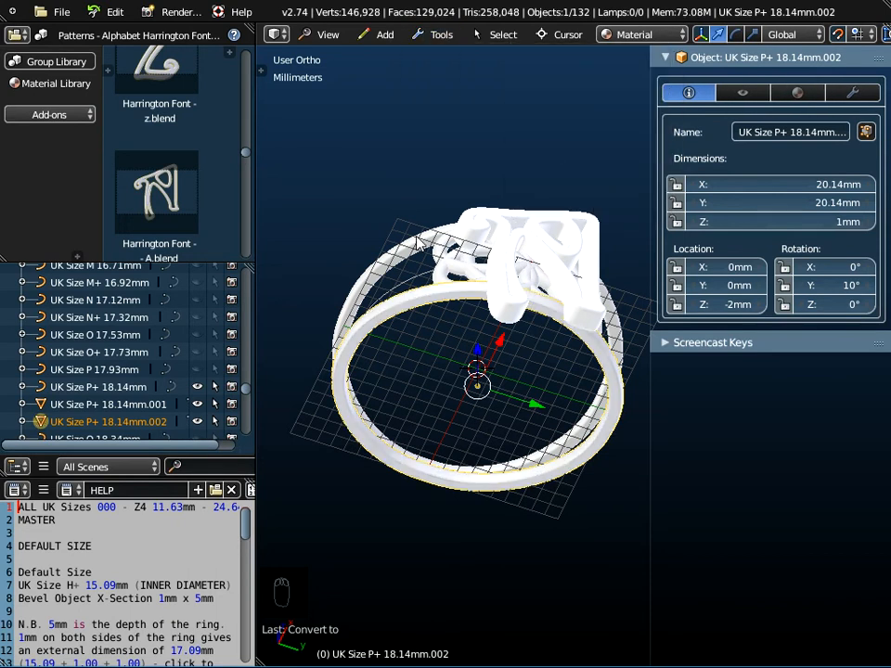
Join both ring bands, the Celtic knot panel and the letter A into one mesh, with the letter as the active object.
{"action": "right_click", "coordinate": [421, 249], "text": "shift"}
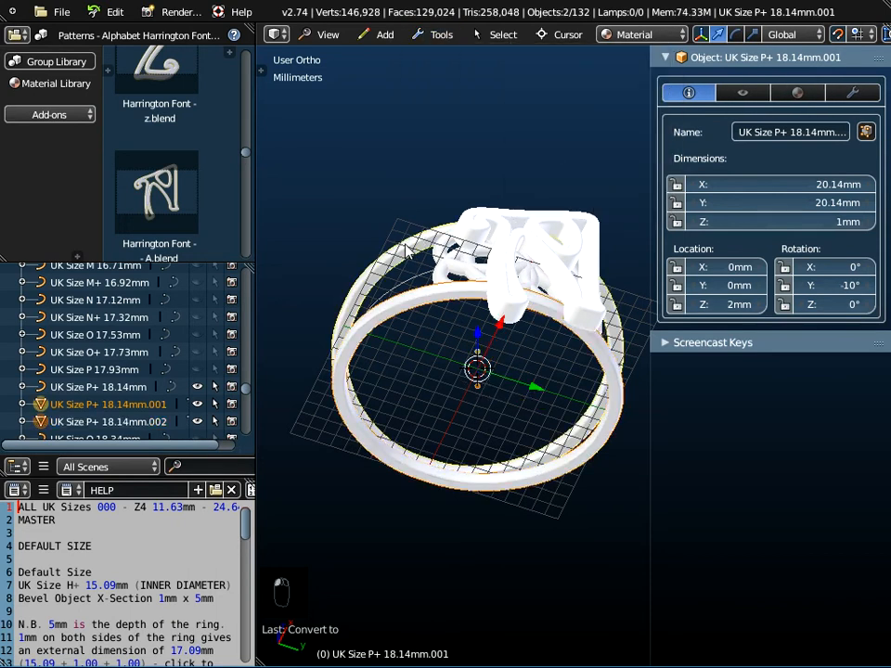
{"action": "right_click", "coordinate": [453, 271], "text": "shift"}
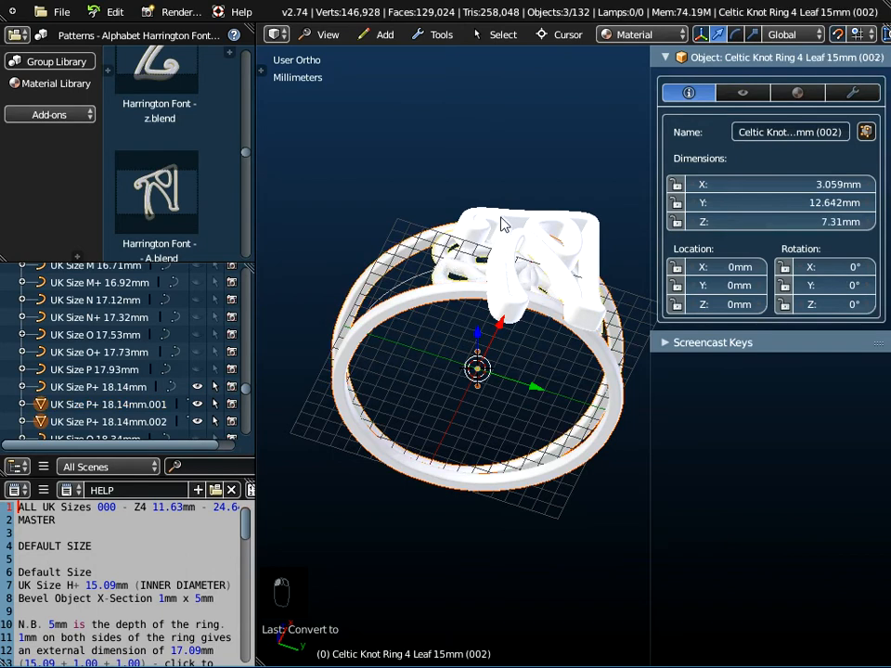
{"action": "right_click", "coordinate": [501, 225], "text": "shift"}
{"action": "left_click", "coordinate": [431, 35]}
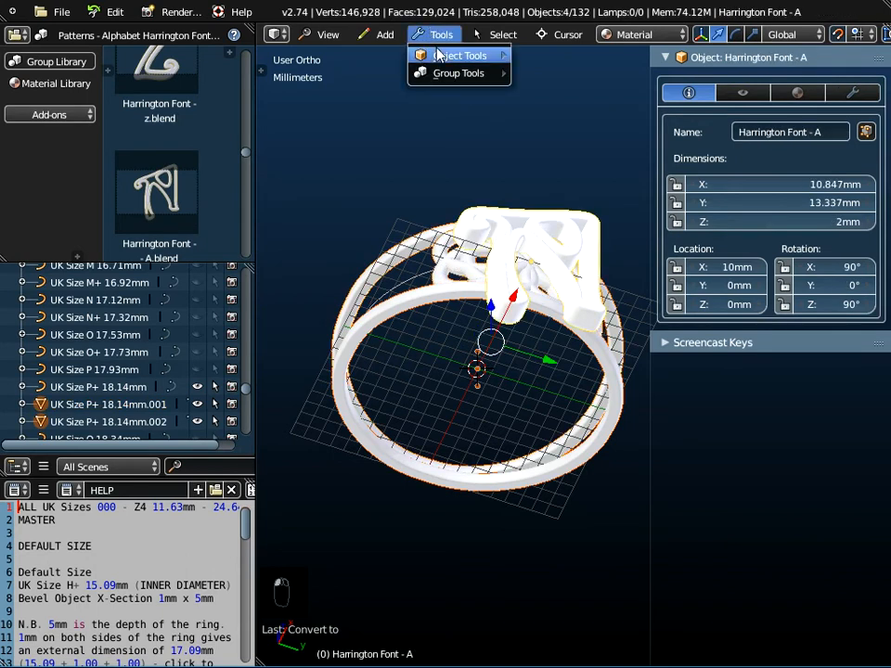
{"action": "mouse_move", "coordinate": [449, 58]}
{"action": "left_click", "coordinate": [548, 134]}
{"action": "middle_click_drag", "start_coordinate": [454, 414], "coordinate": [474, 437]}
{"action": "middle_click_drag", "start_coordinate": [485, 278], "coordinate": [479, 164]}
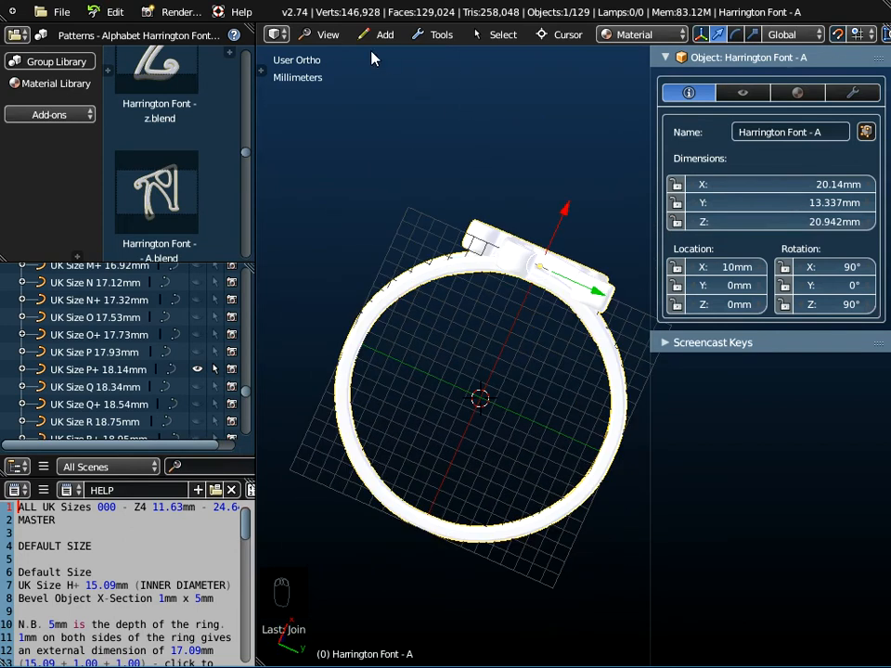
Select the UK Size P+ 18.14mm guide curve and examine how the joined ring's inner opening lines up with it from the top.
{"action": "left_click", "coordinate": [329, 34]}
{"action": "left_click", "coordinate": [344, 117]}
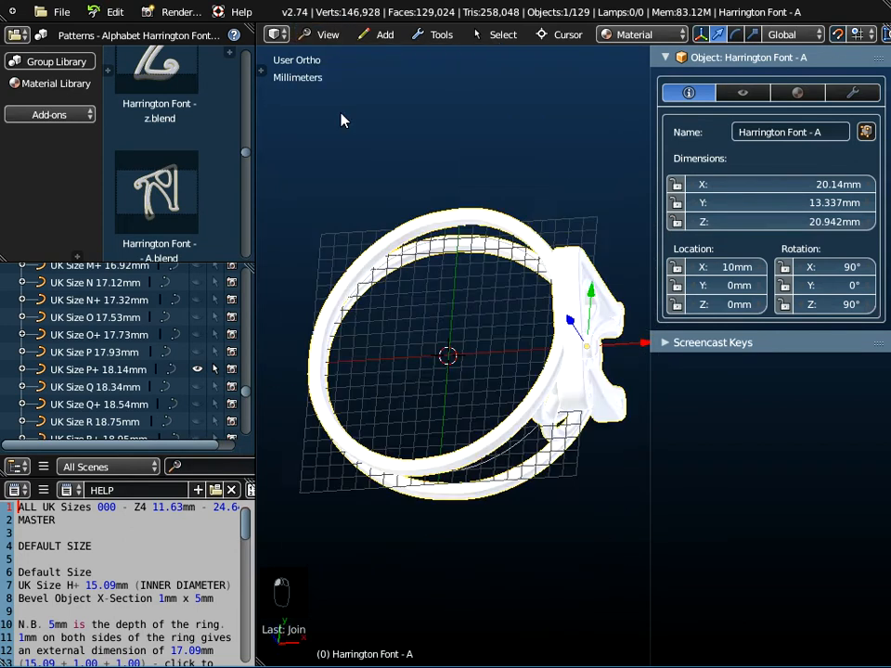
{"action": "scroll", "coordinate": [455, 213], "scroll_direction": "down", "scroll_amount": 1}
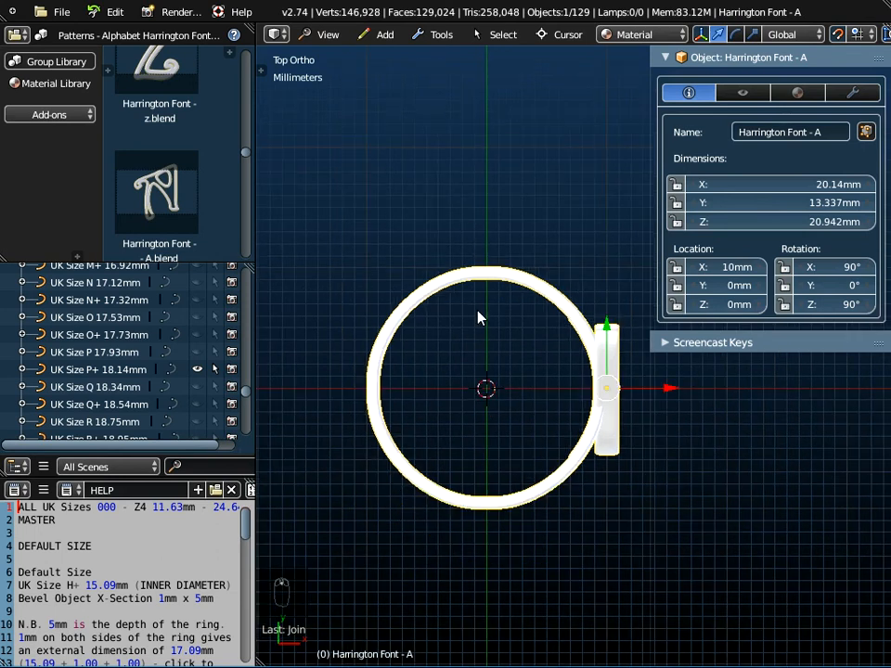
{"action": "middle_click_drag", "start_coordinate": [477, 316], "coordinate": [461, 280], "text": "shift"}
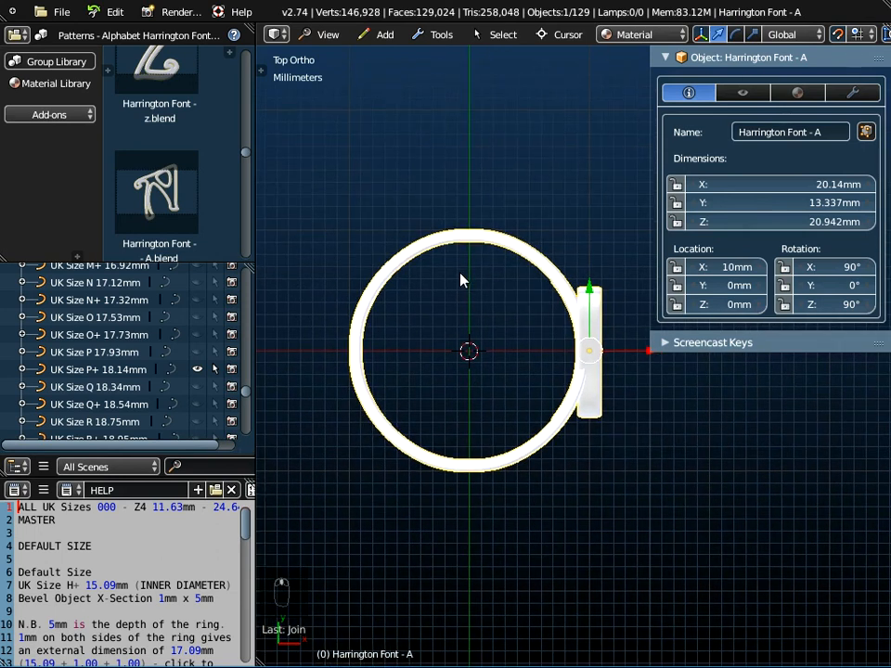
{"action": "left_click", "coordinate": [113, 372]}
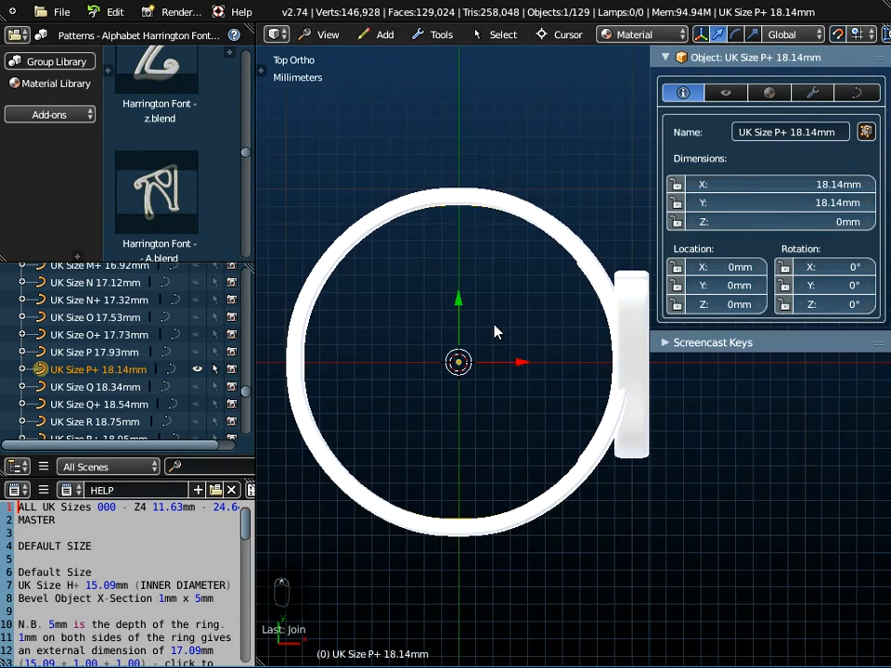
{"action": "middle_click_drag", "start_coordinate": [507, 400], "coordinate": [484, 280]}
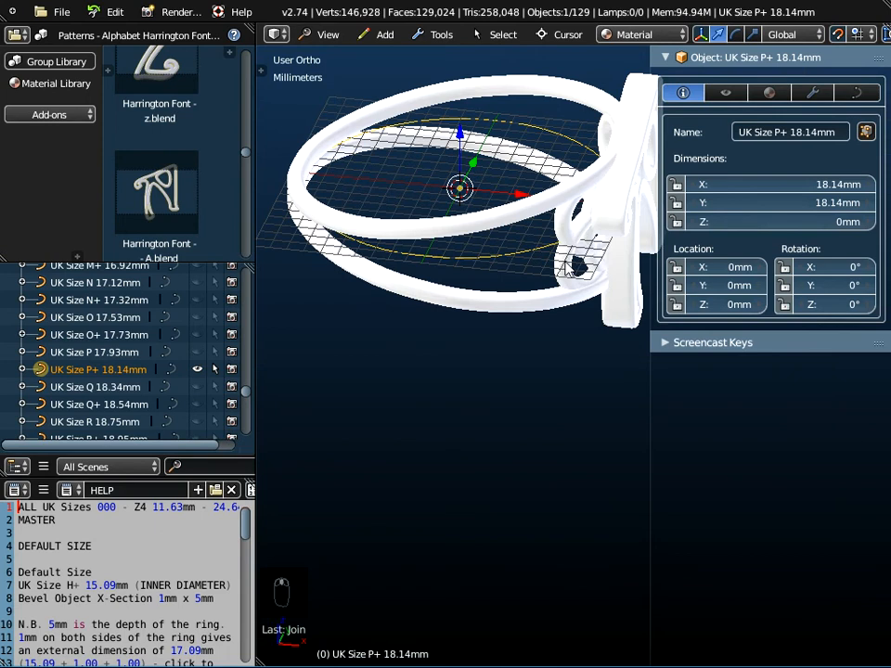
{"action": "middle_click_drag", "start_coordinate": [567, 268], "coordinate": [601, 403]}
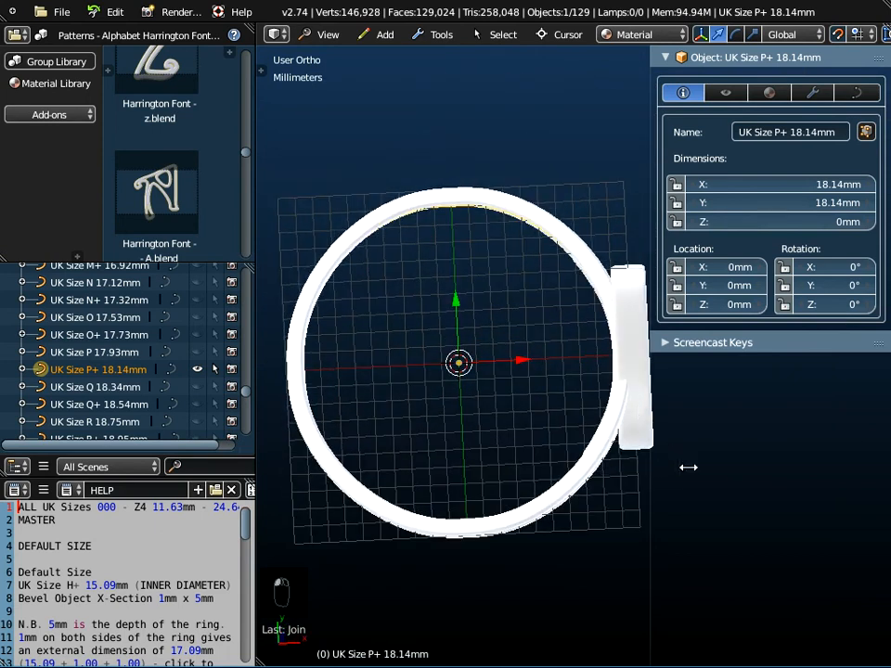
{"action": "left_click_drag", "start_coordinate": [654, 467], "coordinate": [724, 470]}
{"action": "middle_click_drag", "start_coordinate": [599, 489], "coordinate": [597, 495]}
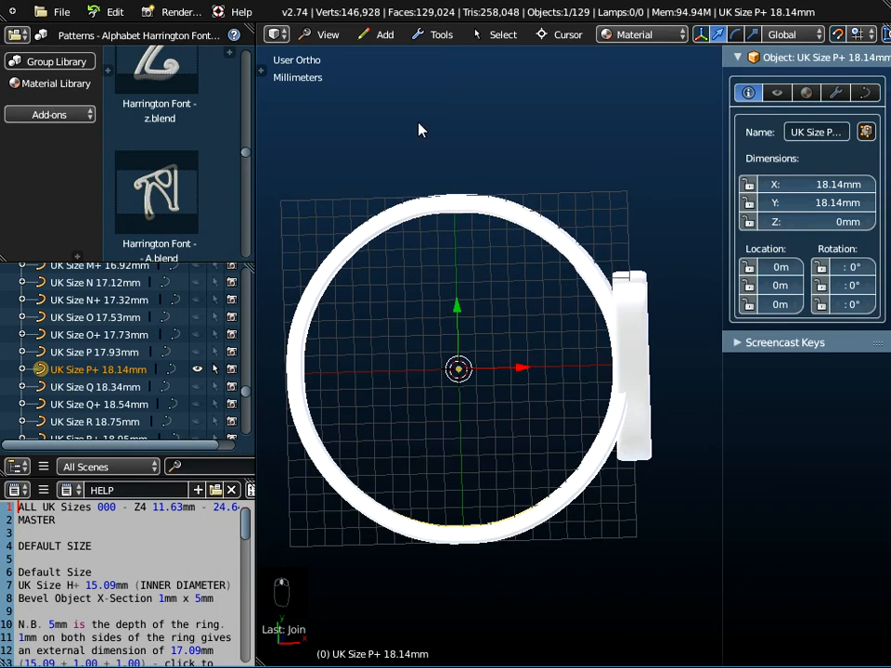
Add a mesh cylinder at the centre of the ring.
{"action": "left_click", "coordinate": [393, 39]}
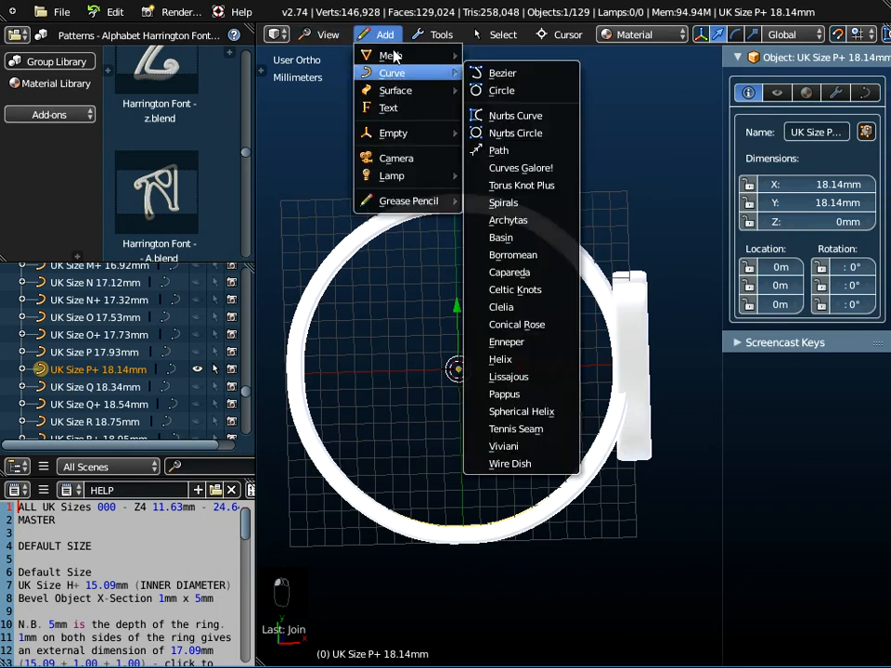
{"action": "mouse_move", "coordinate": [434, 63]}
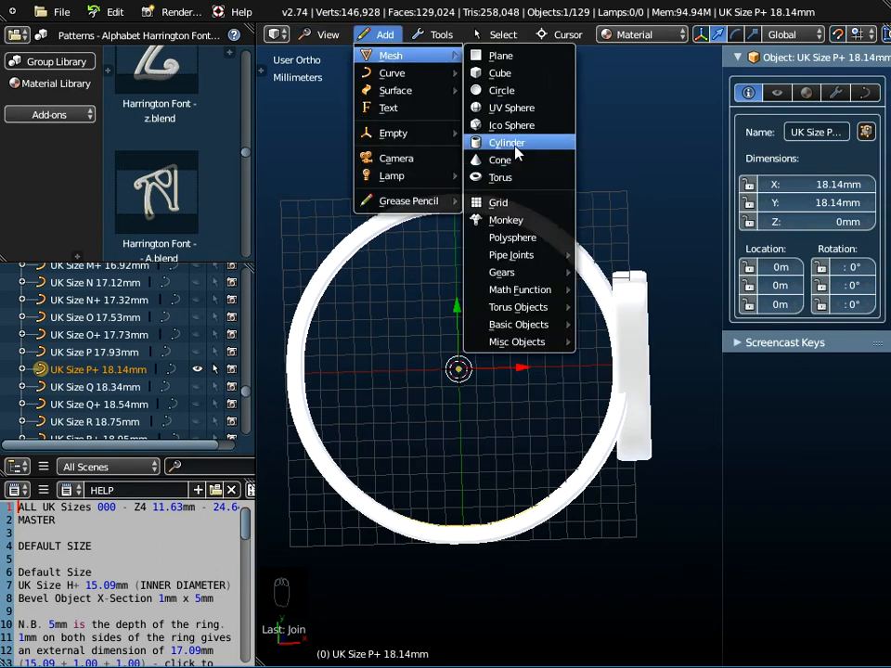
{"action": "left_click", "coordinate": [506, 143]}
Set the cylinder's X and Y dimensions to 18.14mm to match the ring's inner diameter.
{"action": "left_click_drag", "start_coordinate": [720, 215], "coordinate": [614, 205]}
{"action": "left_click", "coordinate": [733, 187]}
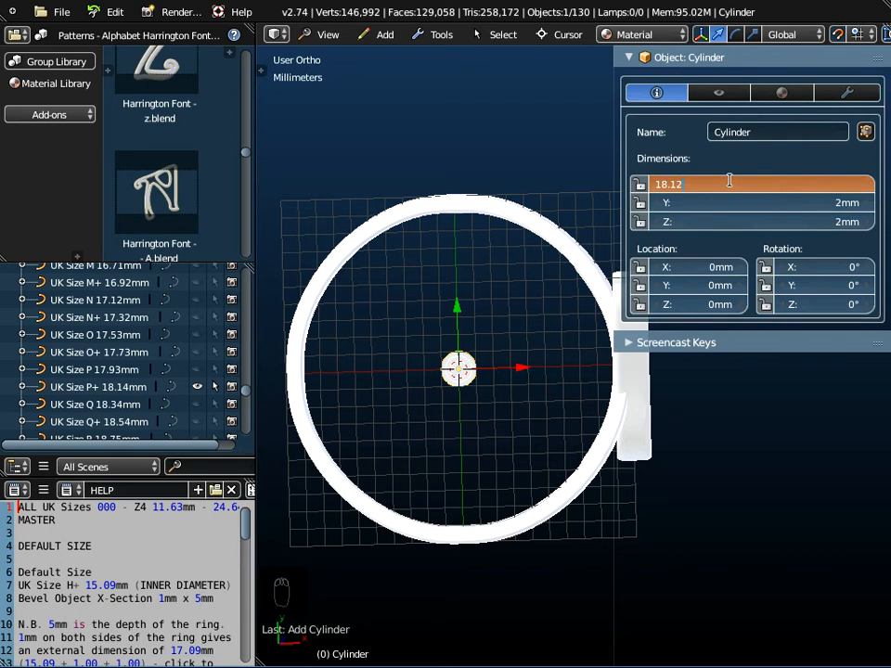
{"action": "type", "text": "18.124"}
{"action": "key", "text": "BackSpace"}
{"action": "key", "text": "BackSpace"}
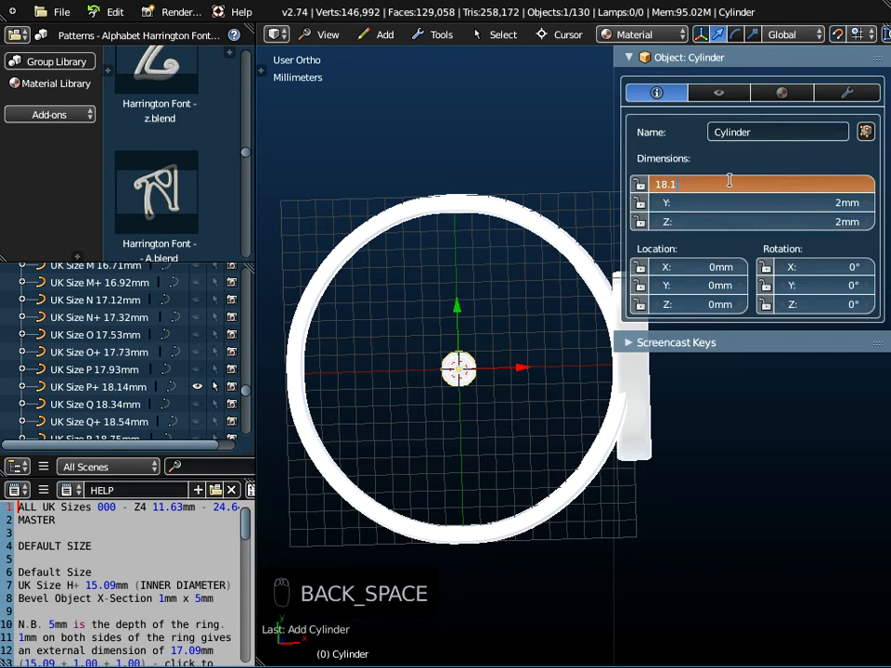
{"action": "type", "text": "4m"}
{"action": "key", "text": "Return"}
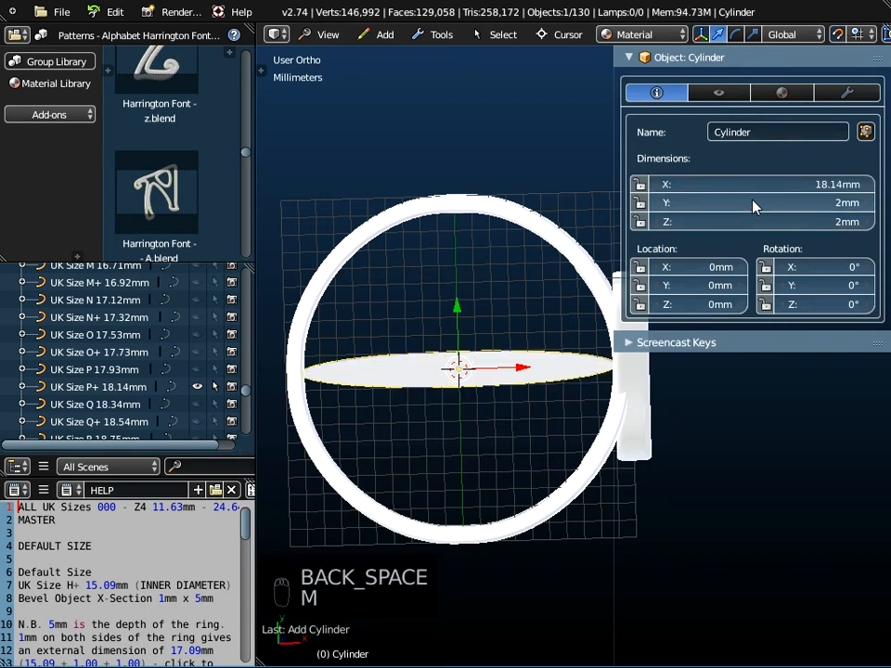
{"action": "left_click", "coordinate": [750, 203]}
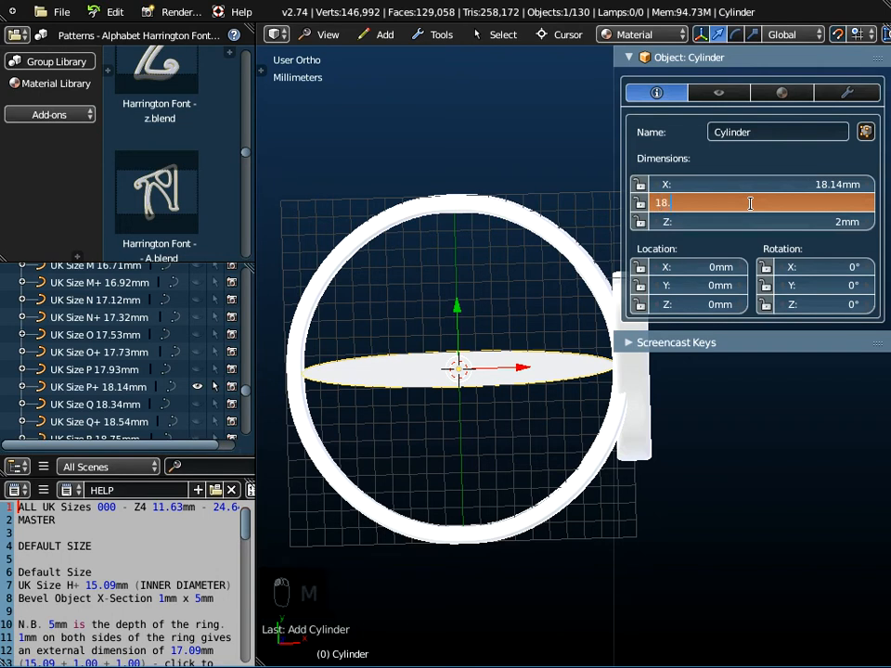
{"action": "type", "text": "18.14mm"}
{"action": "key", "text": "Return"}
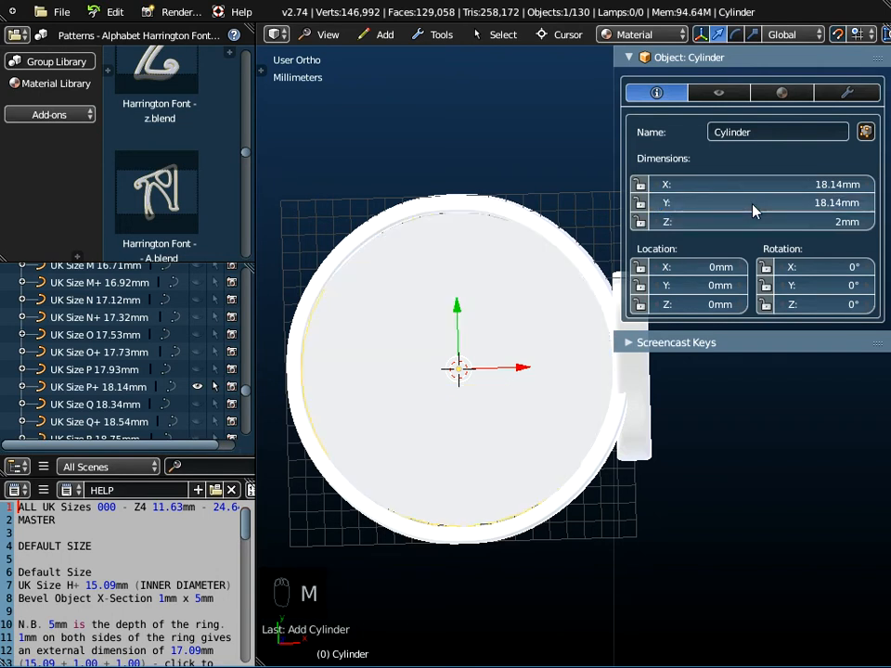
Set the cylinder's Z dimension to 12mm so it extends through the ring's full height.
{"action": "middle_click_drag", "start_coordinate": [414, 384], "coordinate": [435, 352]}
{"action": "left_click_drag", "start_coordinate": [657, 222], "coordinate": [678, 222]}
{"action": "left_click_drag", "start_coordinate": [836, 222], "coordinate": [873, 225]}
{"action": "middle_click_drag", "start_coordinate": [416, 368], "coordinate": [555, 465]}
{"action": "left_click_drag", "start_coordinate": [613, 493], "coordinate": [679, 489]}
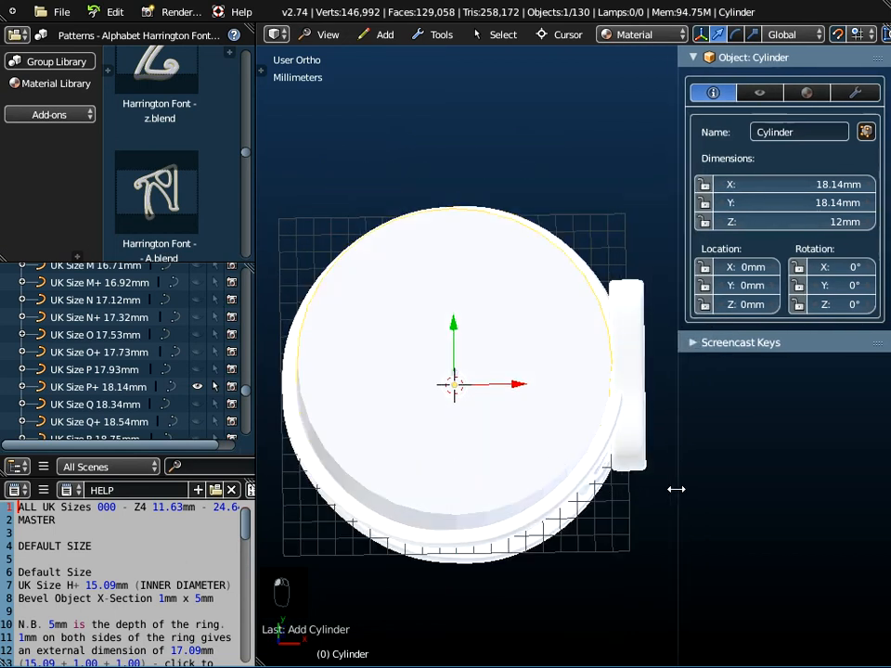
{"action": "scroll", "coordinate": [557, 388], "scroll_direction": "down", "scroll_amount": 3, "text": "shift"}
Display the model in wireframe from the top and examine where the ring's inner edge overlaps the cylinder near the letter.
{"action": "left_click", "coordinate": [328, 34]}
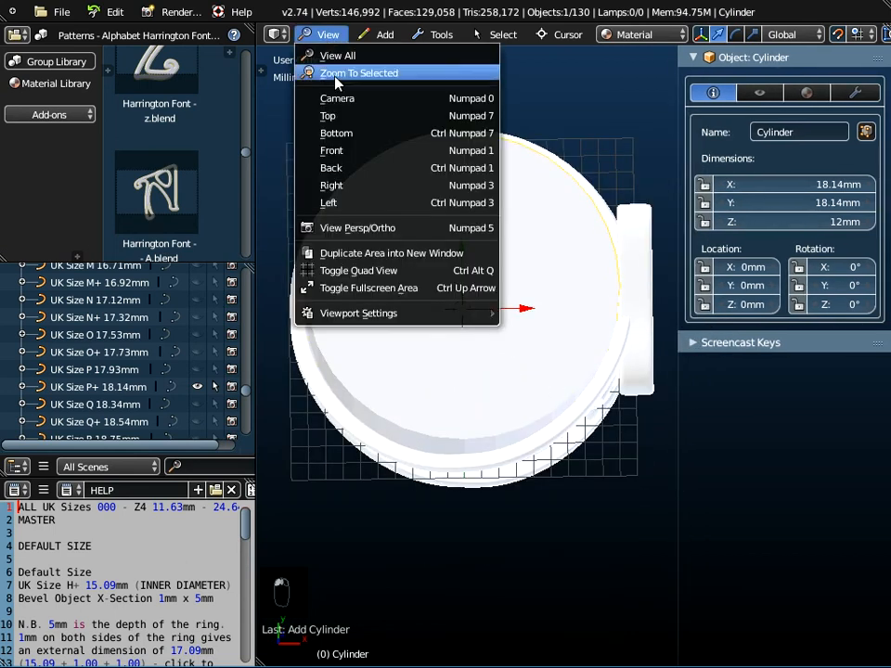
{"action": "left_click", "coordinate": [336, 117]}
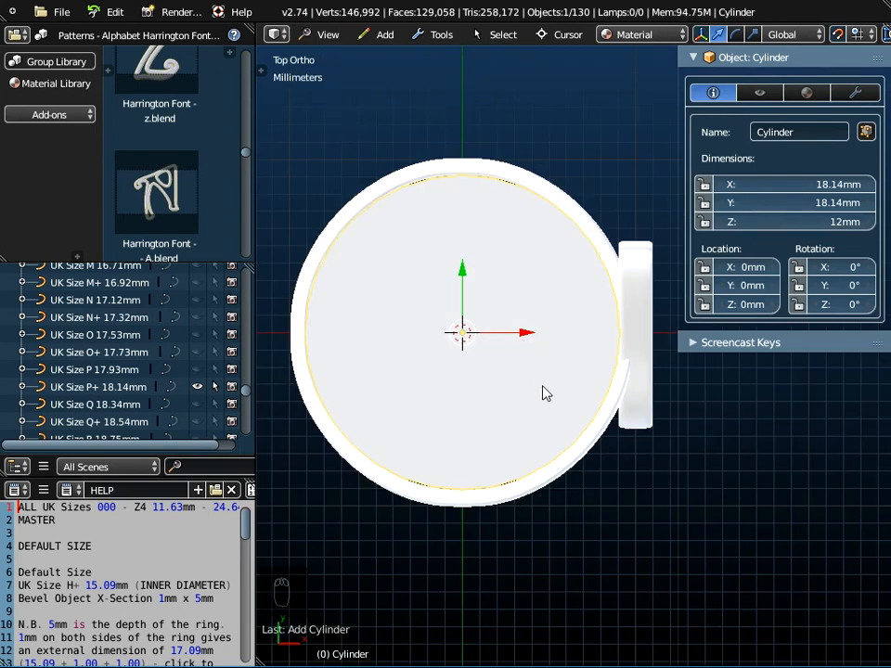
{"action": "left_click", "coordinate": [639, 34]}
{"action": "left_click", "coordinate": [635, 58]}
{"action": "scroll", "coordinate": [557, 289], "scroll_direction": "up", "scroll_amount": 5}
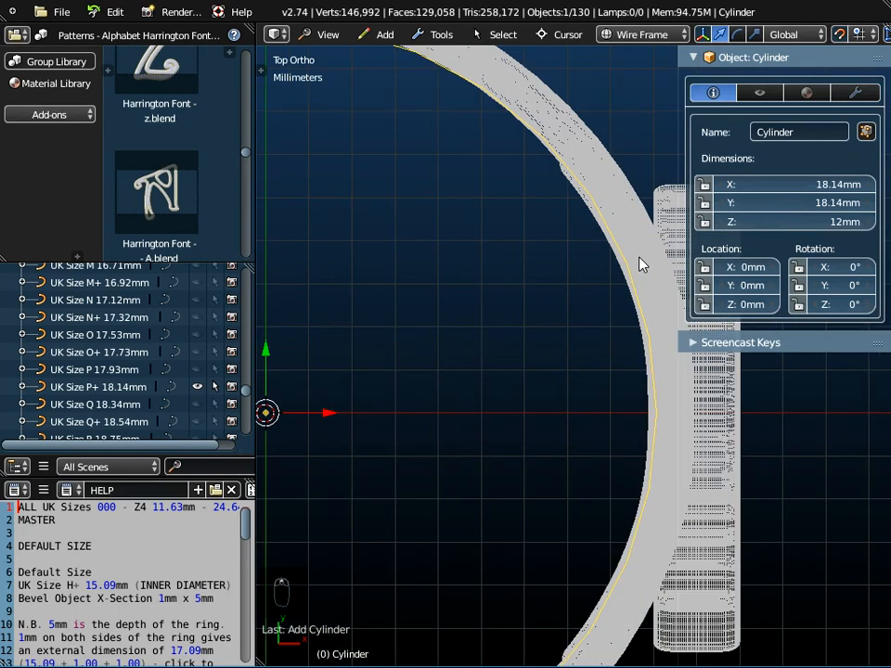
Examine the fit between the ring's inner edge and the 18.14mm cylinder around the full circumference in the top wireframe view.
{"action": "scroll", "coordinate": [631, 260], "scroll_direction": "up", "scroll_amount": 4}
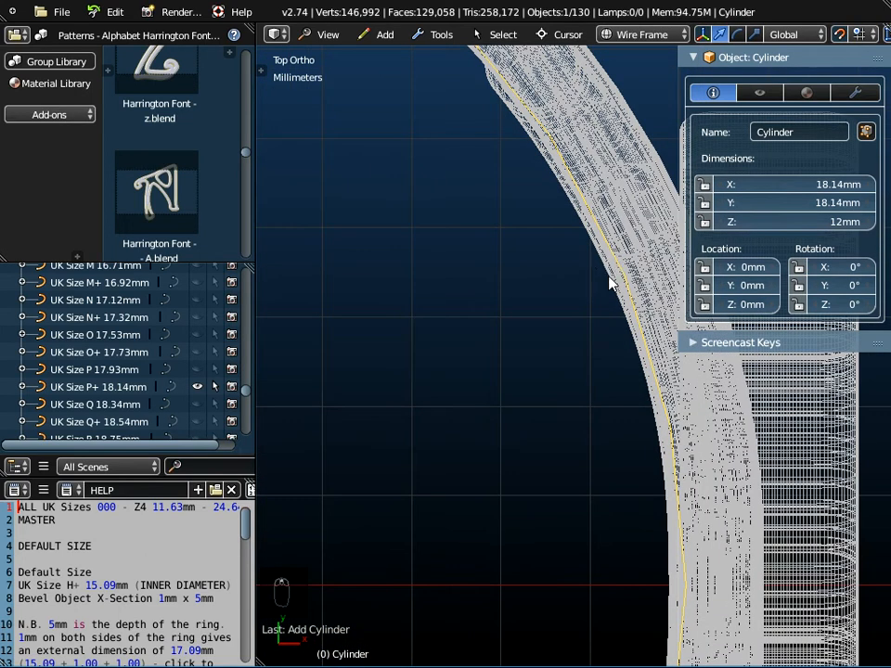
{"action": "scroll", "coordinate": [613, 276], "scroll_direction": "down", "scroll_amount": 1}
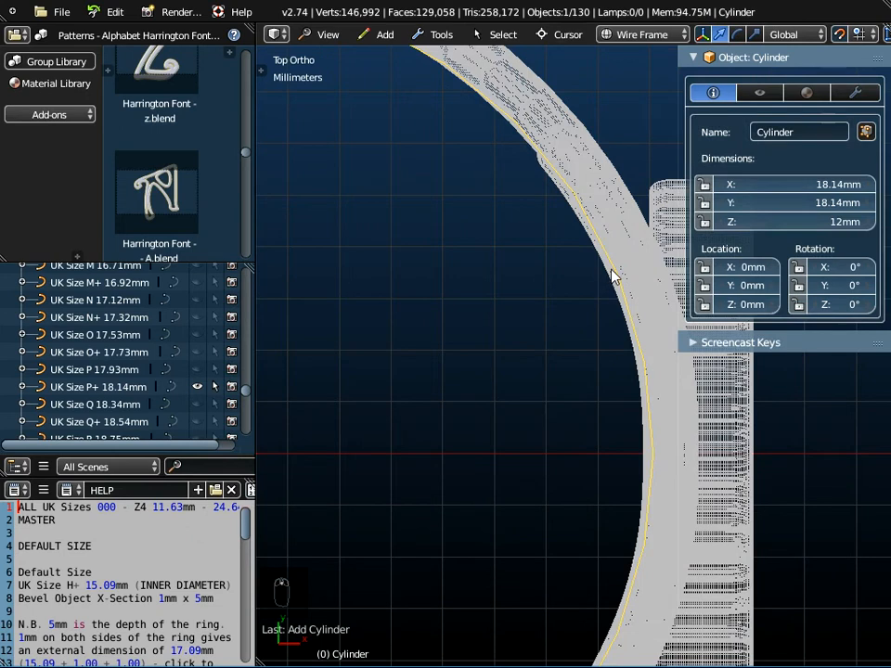
{"action": "scroll", "coordinate": [609, 277], "scroll_direction": "down", "scroll_amount": 3}
{"action": "scroll", "coordinate": [604, 280], "scroll_direction": "down", "scroll_amount": 1}
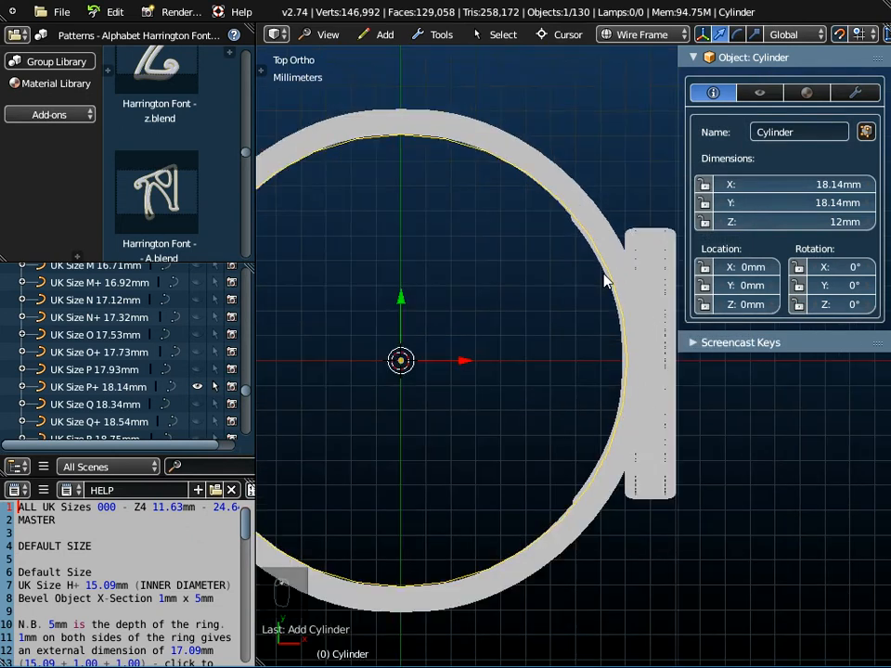
{"action": "scroll", "coordinate": [605, 280], "scroll_direction": "down", "scroll_amount": 1}
{"action": "scroll", "coordinate": [423, 165], "scroll_direction": "up", "scroll_amount": 10}
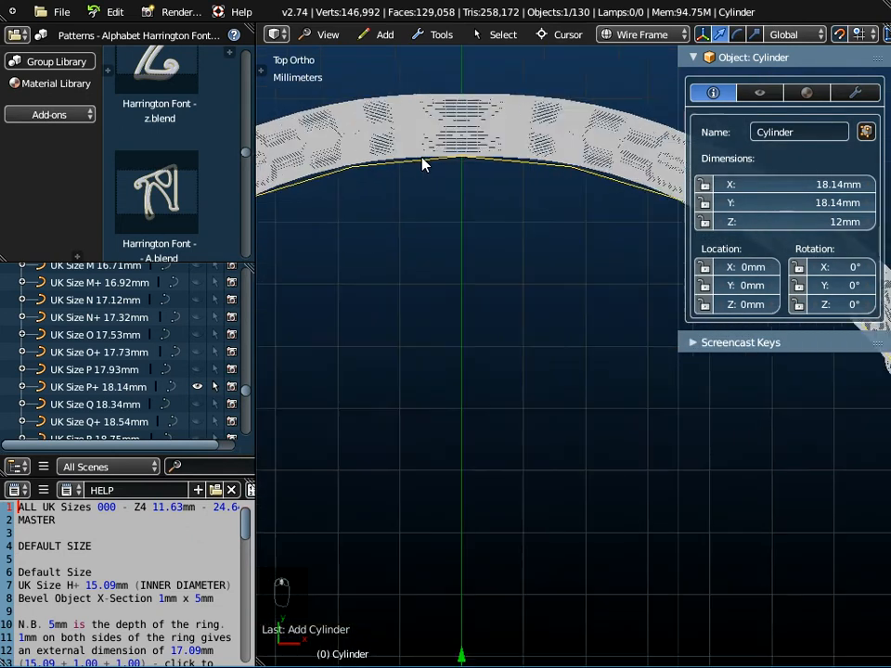
{"action": "scroll", "coordinate": [427, 172], "scroll_direction": "down", "scroll_amount": 6}
{"action": "scroll", "coordinate": [442, 566], "scroll_direction": "up", "scroll_amount": 1}
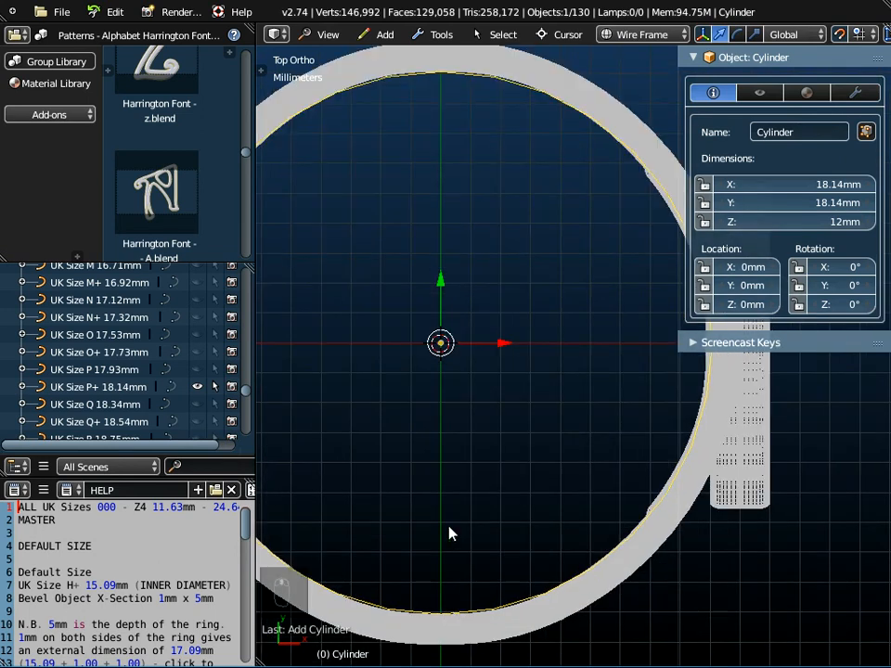
{"action": "middle_click_drag", "start_coordinate": [441, 566], "coordinate": [576, 478], "text": "shift"}
{"action": "scroll", "coordinate": [281, 293], "scroll_direction": "up", "scroll_amount": 6}
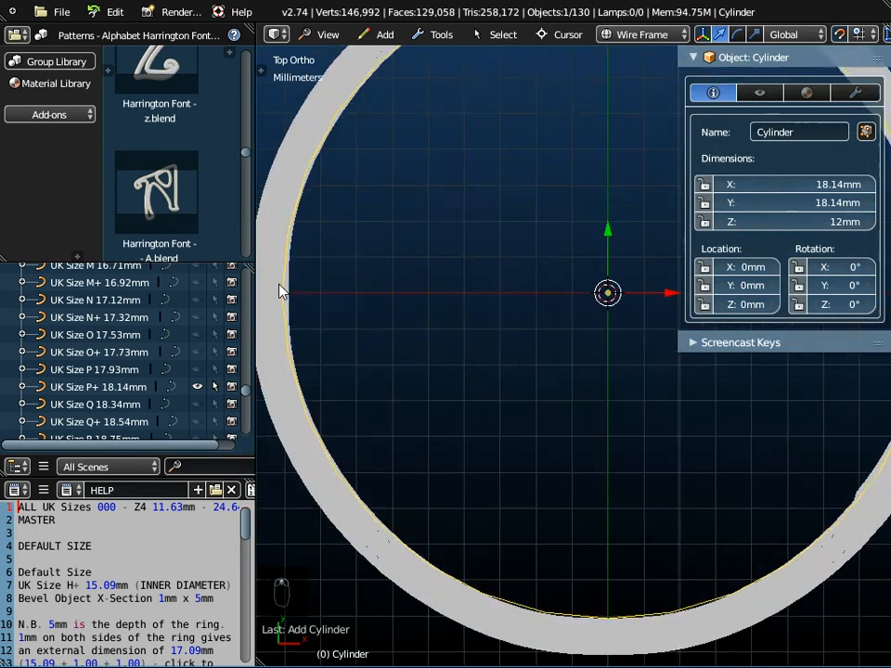
{"action": "scroll", "coordinate": [297, 306], "scroll_direction": "down", "scroll_amount": 5}
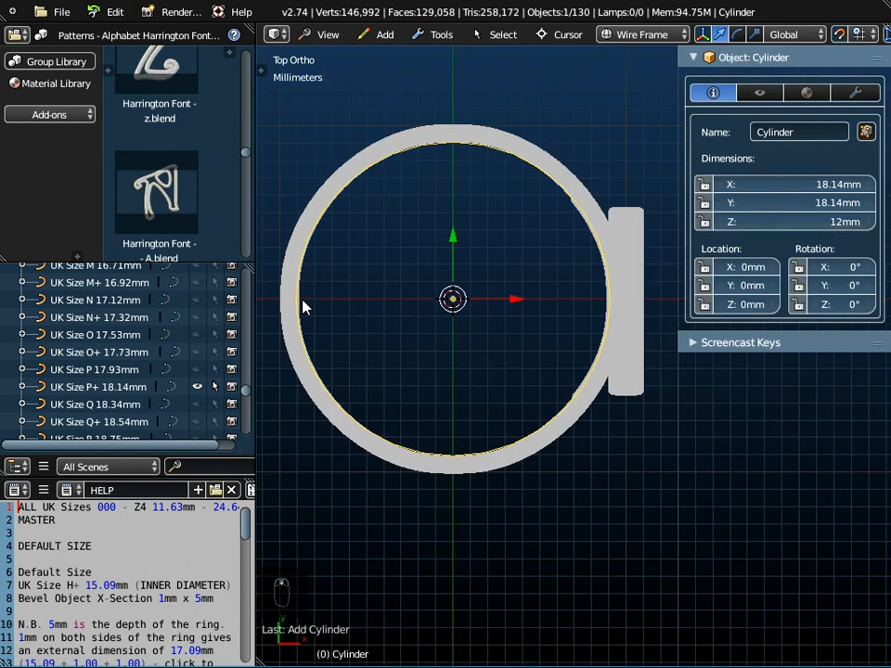
In material shading, scale the joined ring mesh up by about 1.014 and shift it along X to about 10.2mm to recentre it around the cylinder.
{"action": "right_click", "coordinate": [624, 373]}
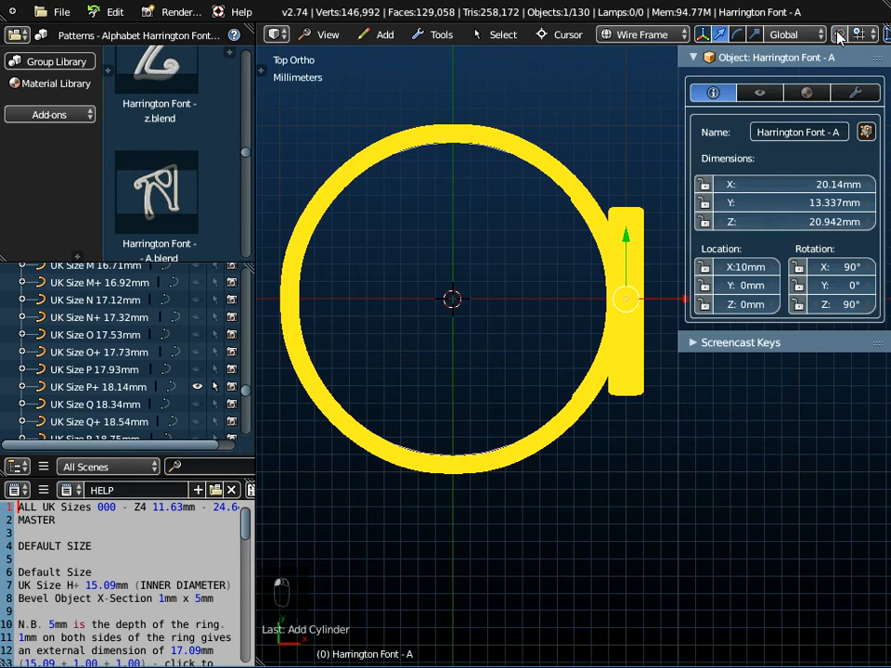
{"action": "left_click", "coordinate": [642, 34]}
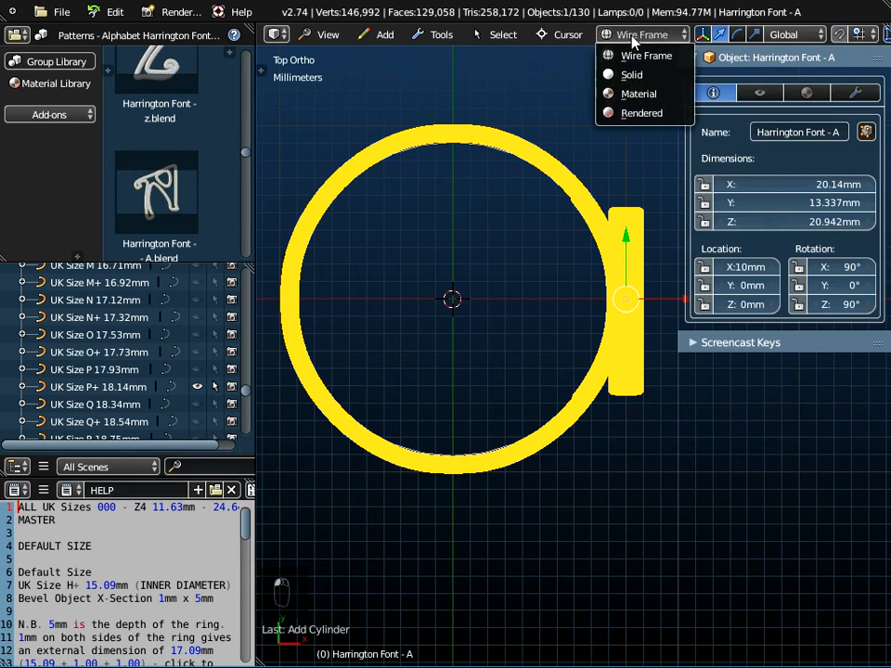
{"action": "left_click", "coordinate": [640, 94]}
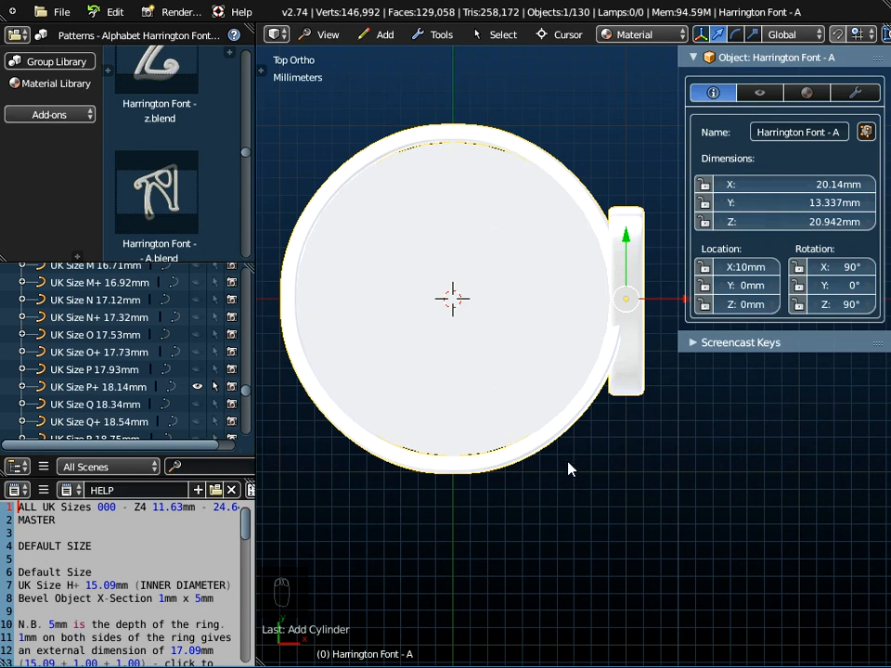
{"action": "key", "text": "s"}
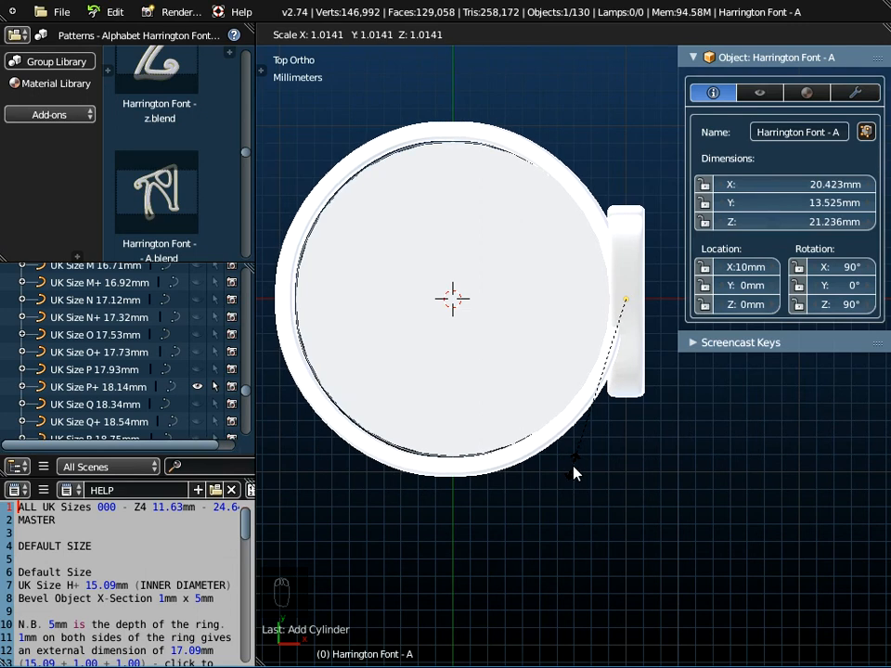
{"action": "left_click", "coordinate": [575, 472]}
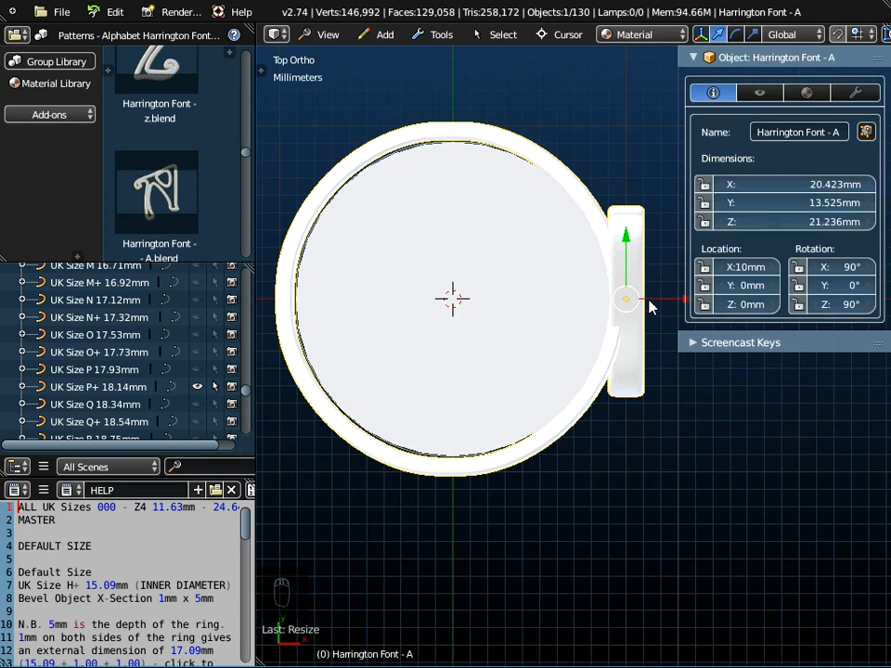
{"action": "left_click_drag", "start_coordinate": [650, 302], "coordinate": [658, 305]}
Check the enlarged ring's inner edge against the cylinder in wireframe, material shading and an angled view.
{"action": "scroll", "coordinate": [495, 391], "scroll_direction": "up", "scroll_amount": 1}
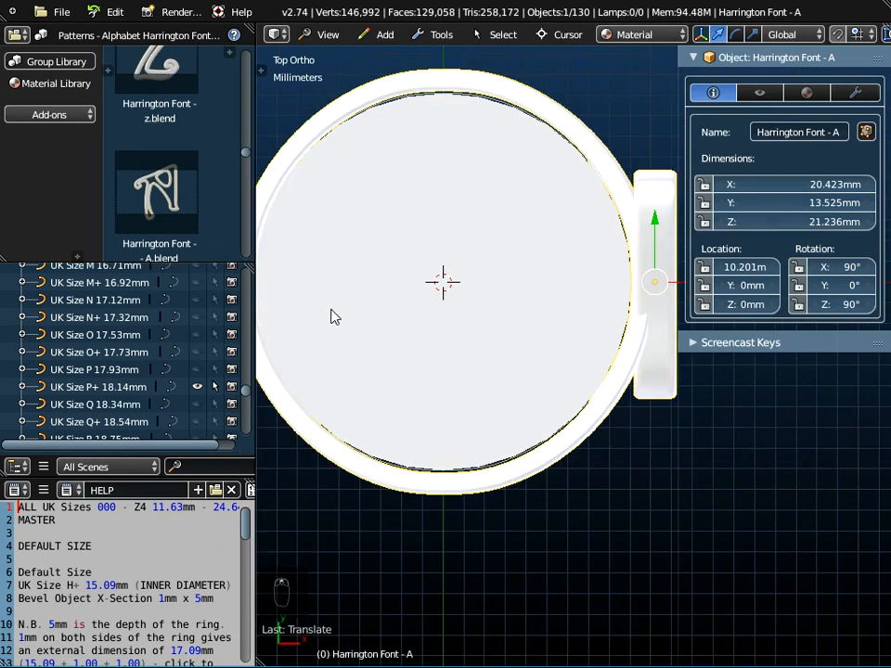
{"action": "scroll", "coordinate": [420, 352], "scroll_direction": "up", "scroll_amount": 1}
{"action": "scroll", "coordinate": [316, 311], "scroll_direction": "up", "scroll_amount": 1}
{"action": "scroll", "coordinate": [315, 311], "scroll_direction": "up", "scroll_amount": 1}
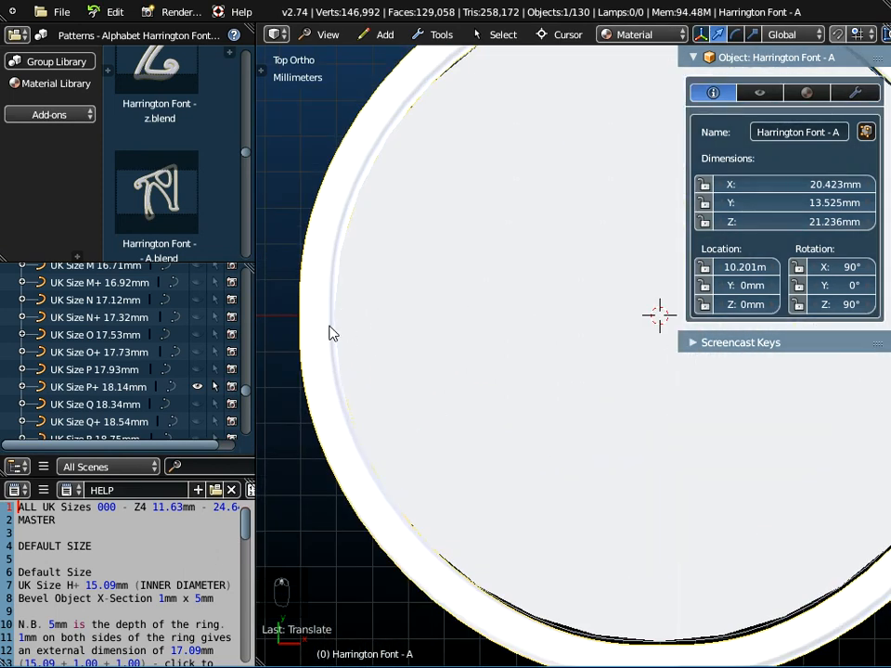
{"action": "left_click", "coordinate": [631, 34]}
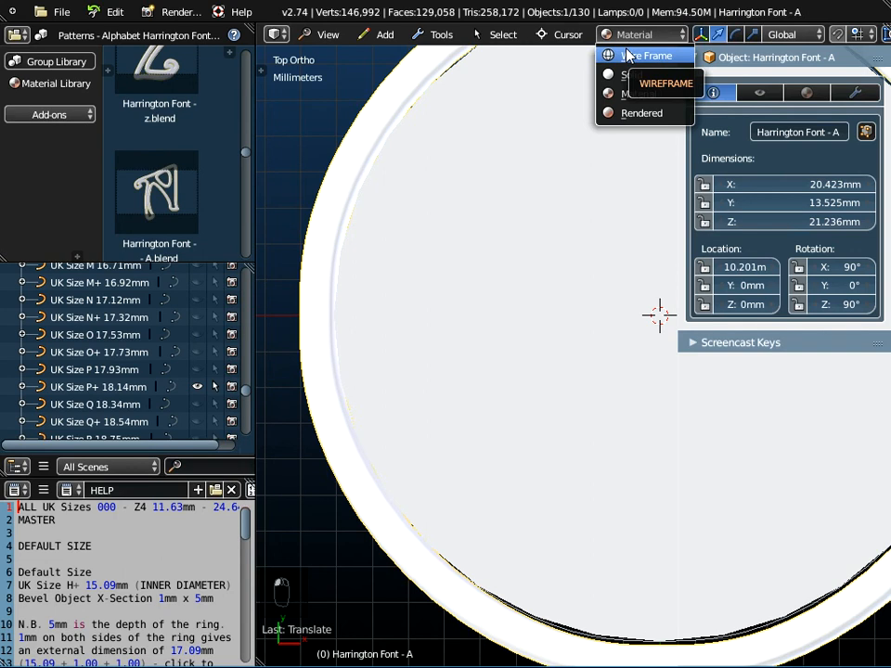
{"action": "left_click", "coordinate": [628, 54]}
{"action": "scroll", "coordinate": [352, 316], "scroll_direction": "up", "scroll_amount": 2}
{"action": "scroll", "coordinate": [288, 338], "scroll_direction": "down", "scroll_amount": 2}
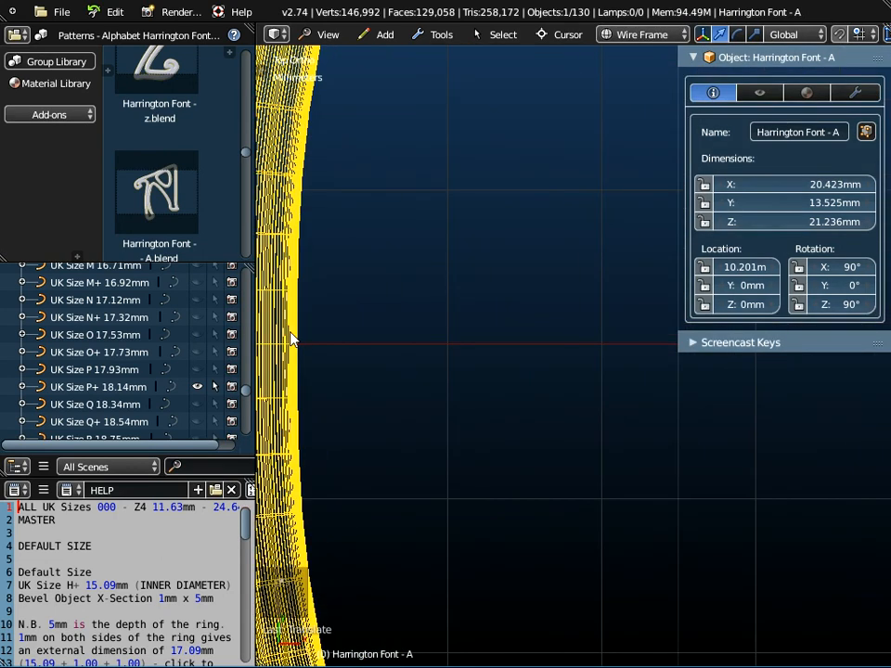
{"action": "left_click", "coordinate": [637, 35]}
{"action": "left_click", "coordinate": [632, 93]}
{"action": "scroll", "coordinate": [466, 270], "scroll_direction": "down", "scroll_amount": 5}
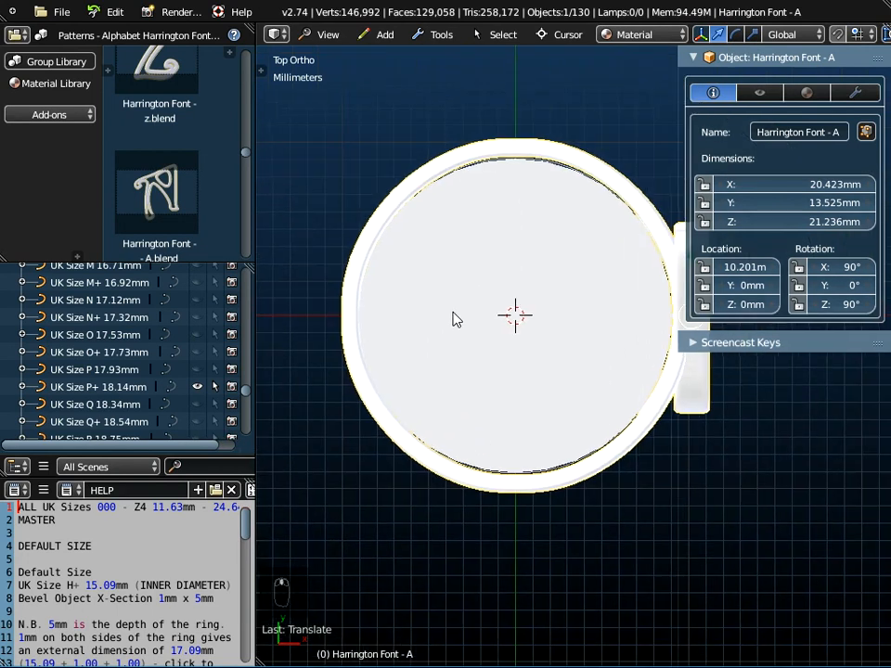
{"action": "middle_click_drag", "start_coordinate": [462, 358], "coordinate": [489, 238]}
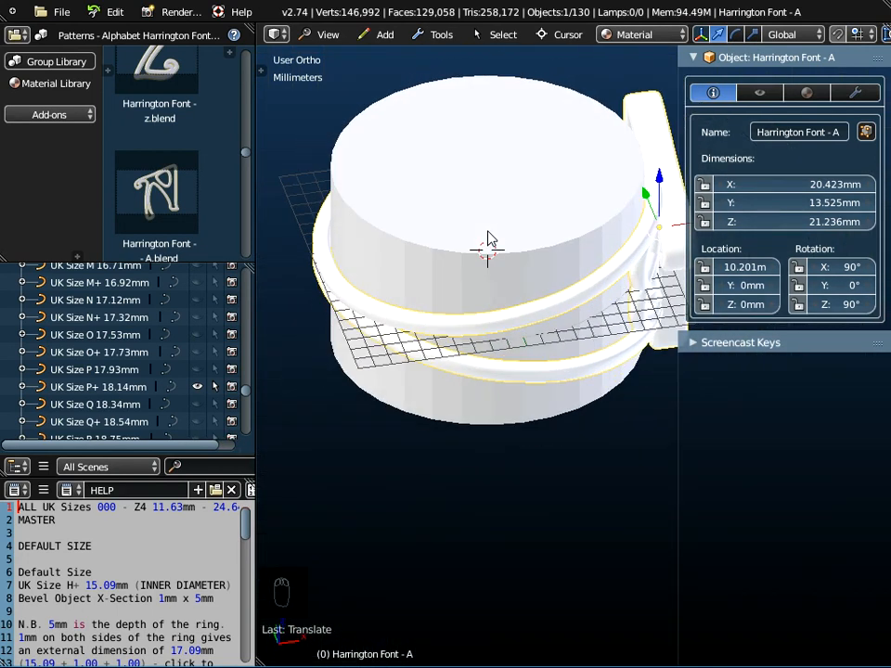
{"action": "key", "text": "Tab"}
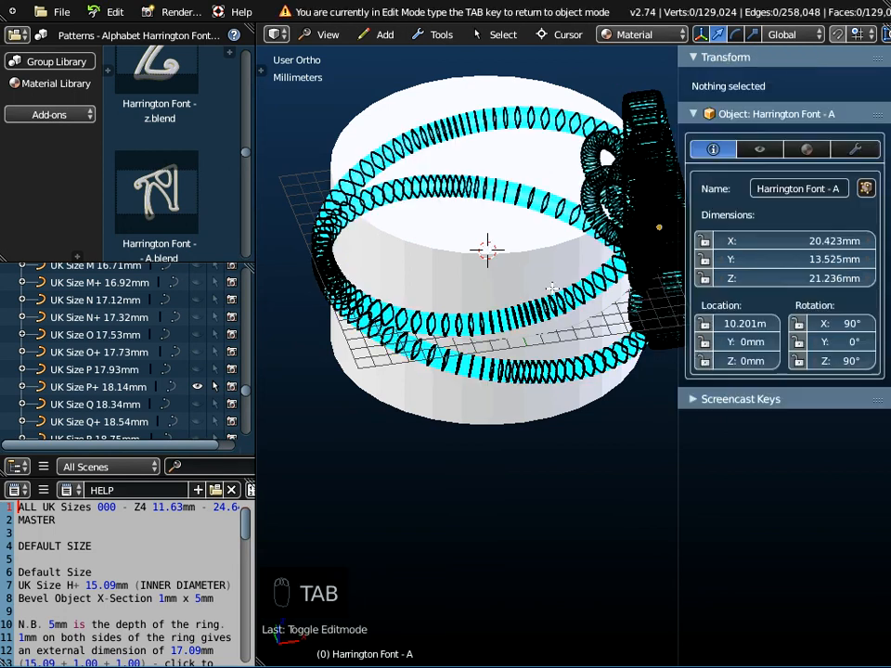
{"action": "key", "text": "Tab"}
Delete the inner-diameter checking cylinder and select the ring mesh.
{"action": "middle_click_drag", "start_coordinate": [528, 315], "coordinate": [505, 324]}
{"action": "right_click", "coordinate": [513, 371]}
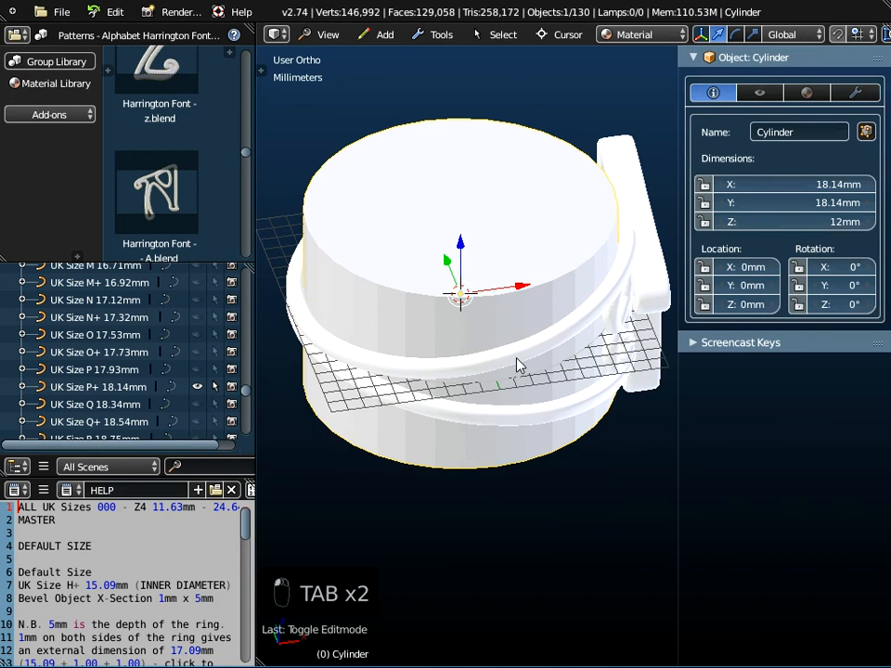
{"action": "key", "text": "x"}
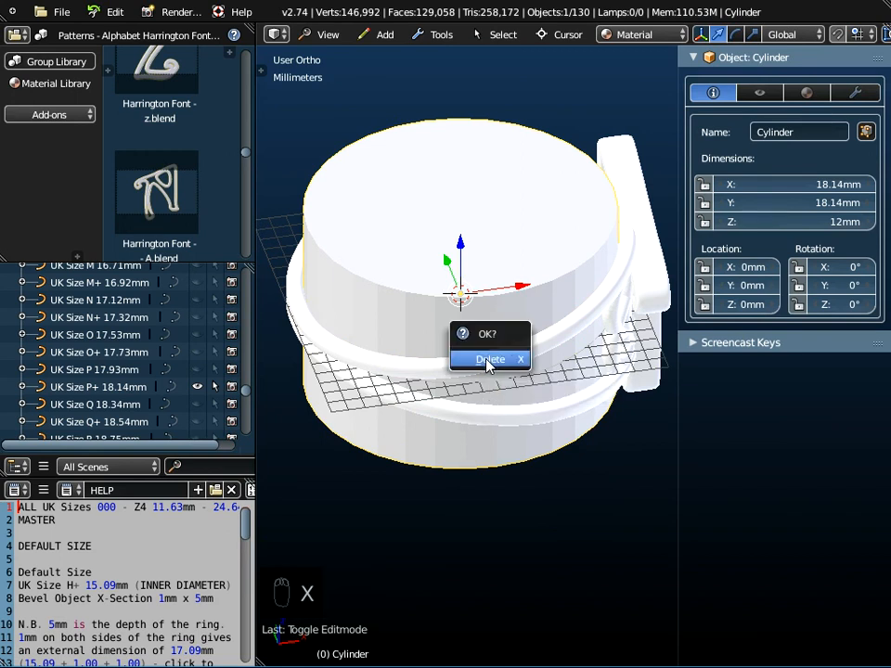
{"action": "left_click", "coordinate": [488, 360]}
{"action": "right_click", "coordinate": [563, 424]}
{"action": "middle_click_drag", "start_coordinate": [564, 423], "coordinate": [483, 407]}
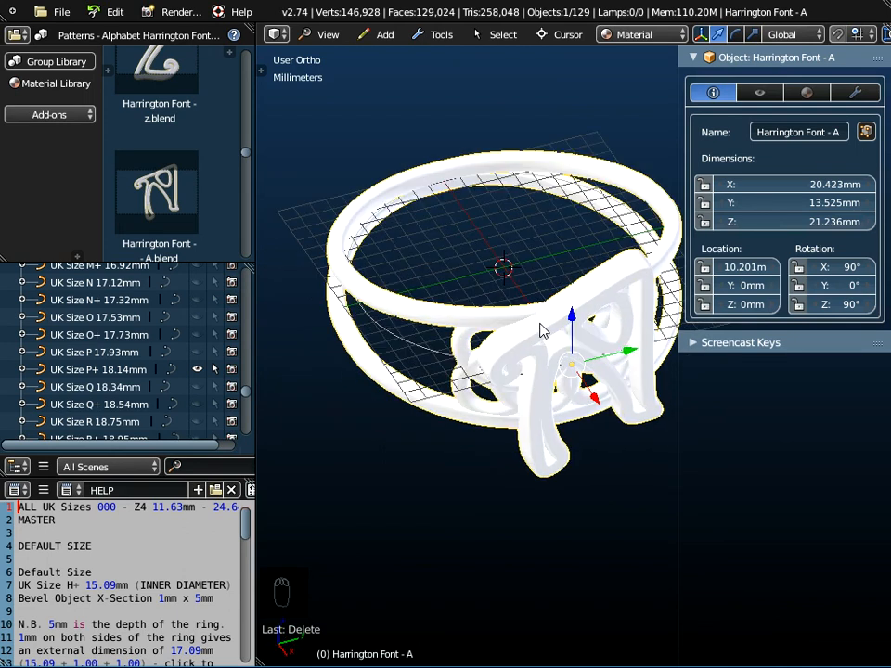
{"action": "scroll", "coordinate": [541, 333], "scroll_direction": "up", "scroll_amount": 3}
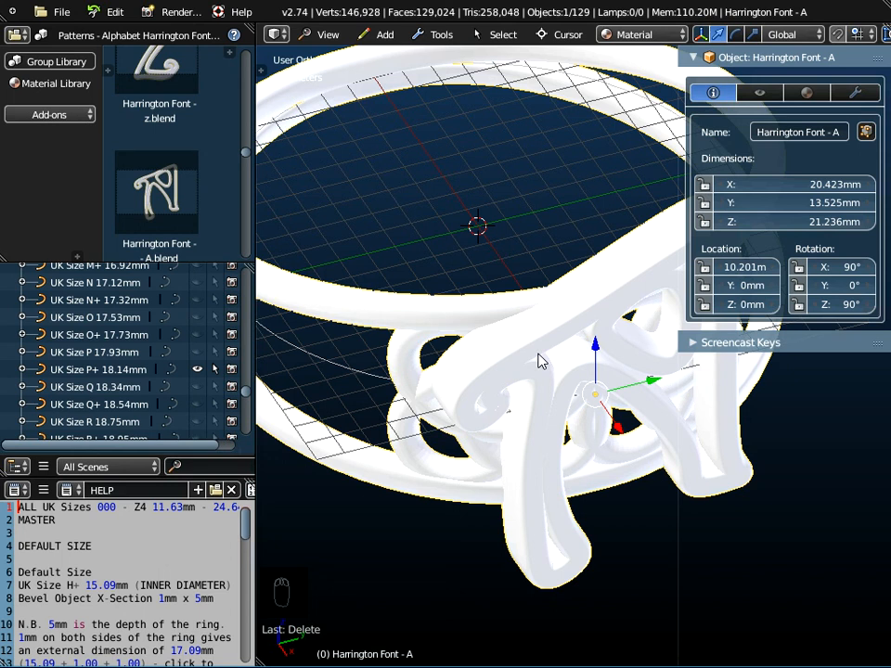
{"action": "middle_click_drag", "start_coordinate": [497, 379], "coordinate": [524, 288]}
Export the ring as an OBJ to the Desktop, overwriting Personalised Celtic Knot Angled Twin Ring.obj.
{"action": "left_click", "coordinate": [57, 12]}
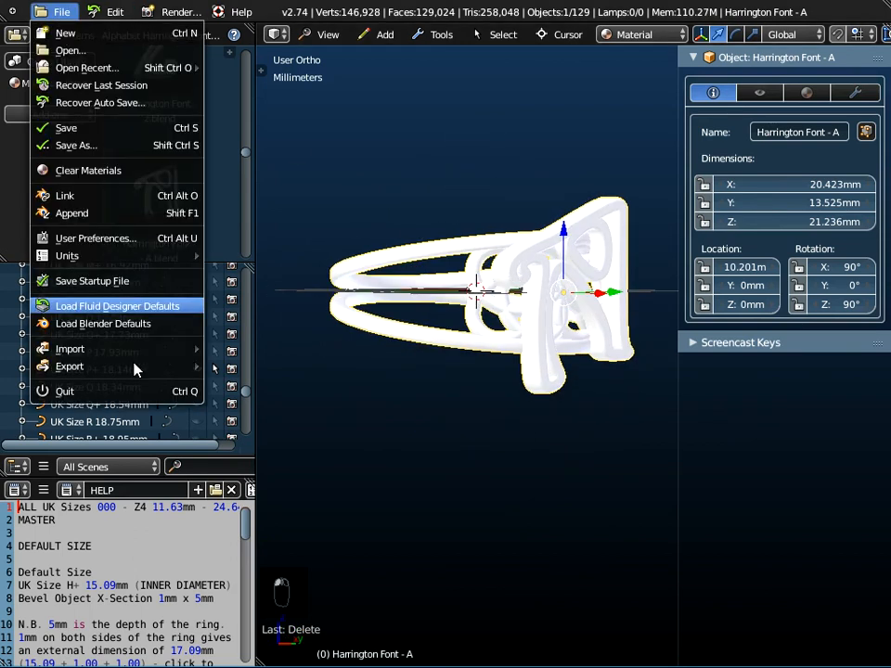
{"action": "mouse_move", "coordinate": [109, 368]}
{"action": "left_click", "coordinate": [237, 417]}
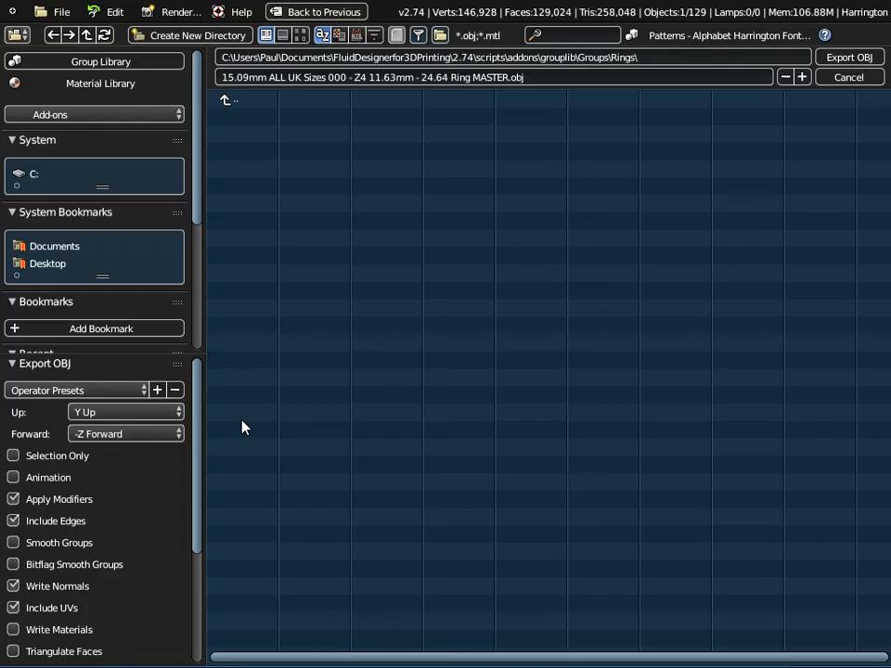
{"action": "left_click", "coordinate": [42, 264]}
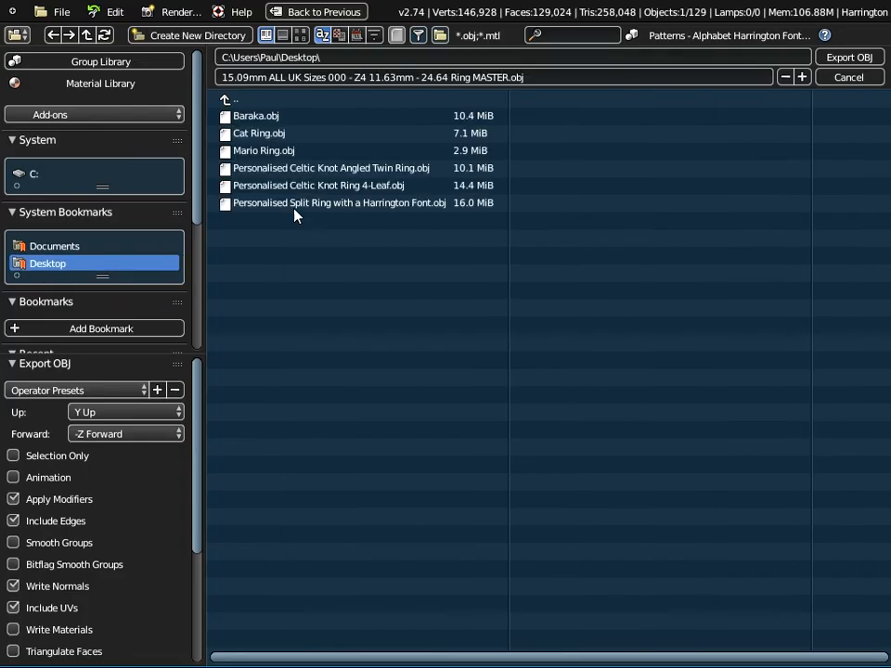
{"action": "left_click", "coordinate": [312, 169]}
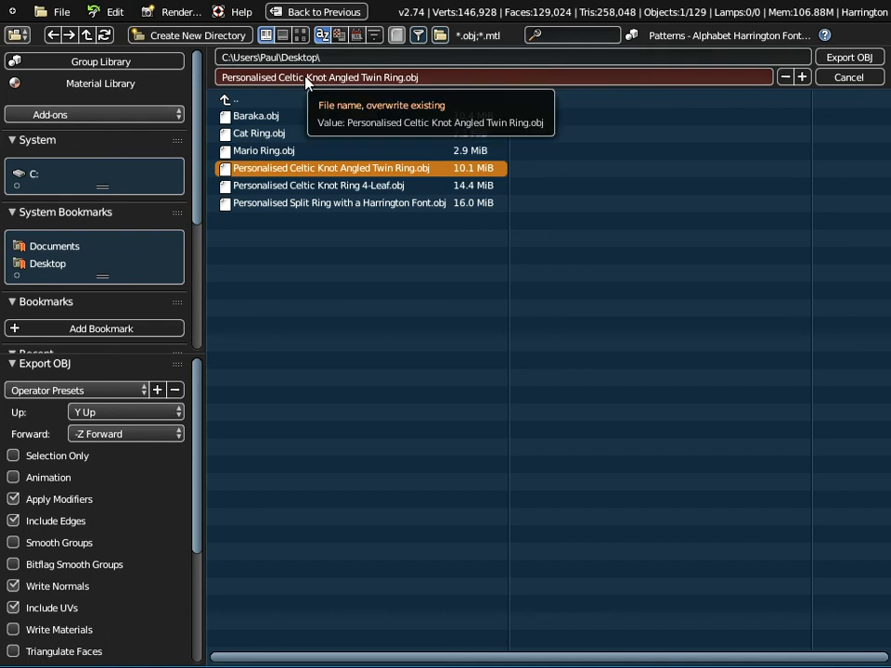
{"action": "left_click", "coordinate": [859, 61]}
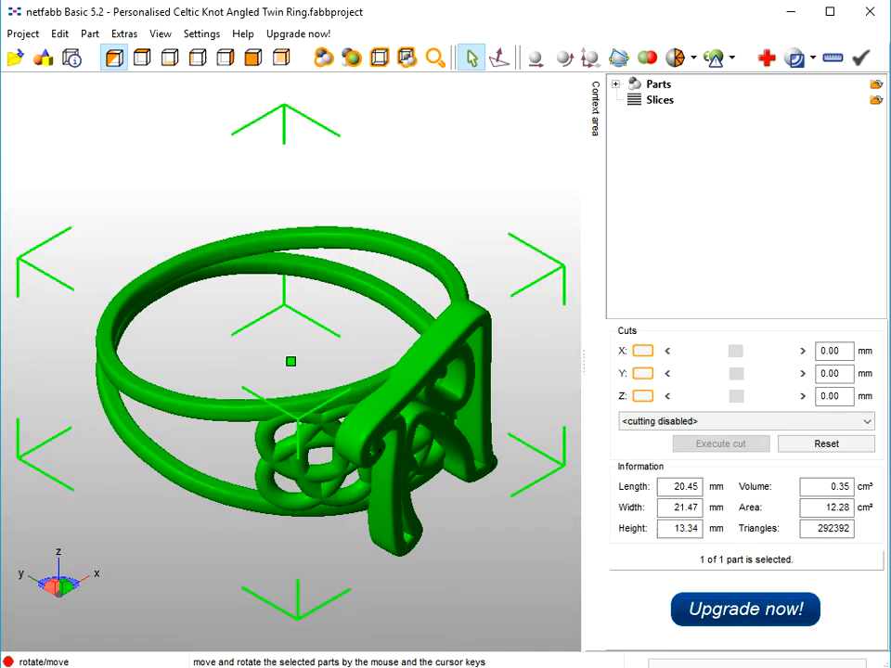
In netfabb Basic, inspect the ring, its Celtic knots and the letter A from several angles.
{"action": "right_click_drag", "start_coordinate": [388, 454], "coordinate": [398, 369]}
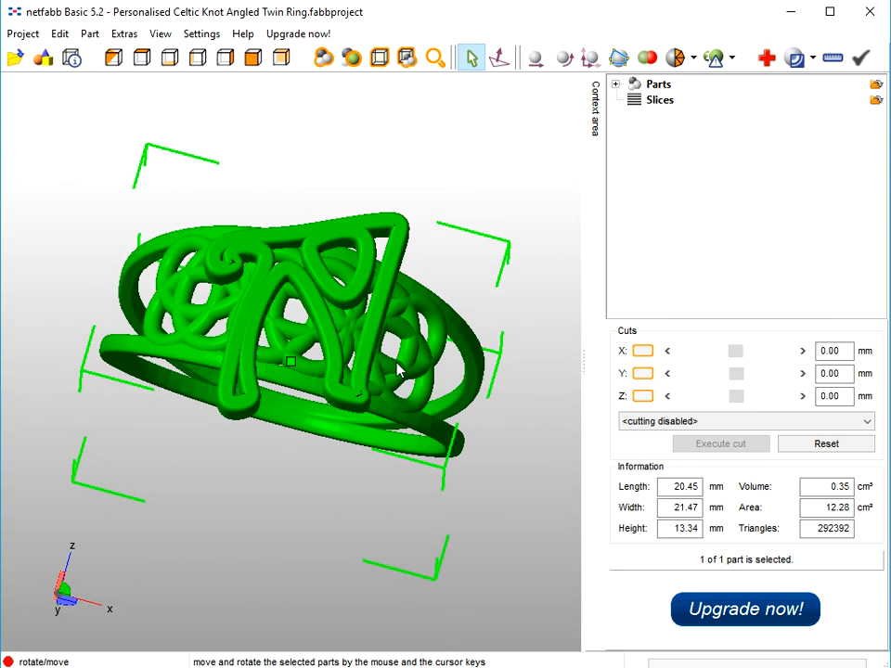
{"action": "right_click_drag", "start_coordinate": [365, 482], "coordinate": [295, 316]}
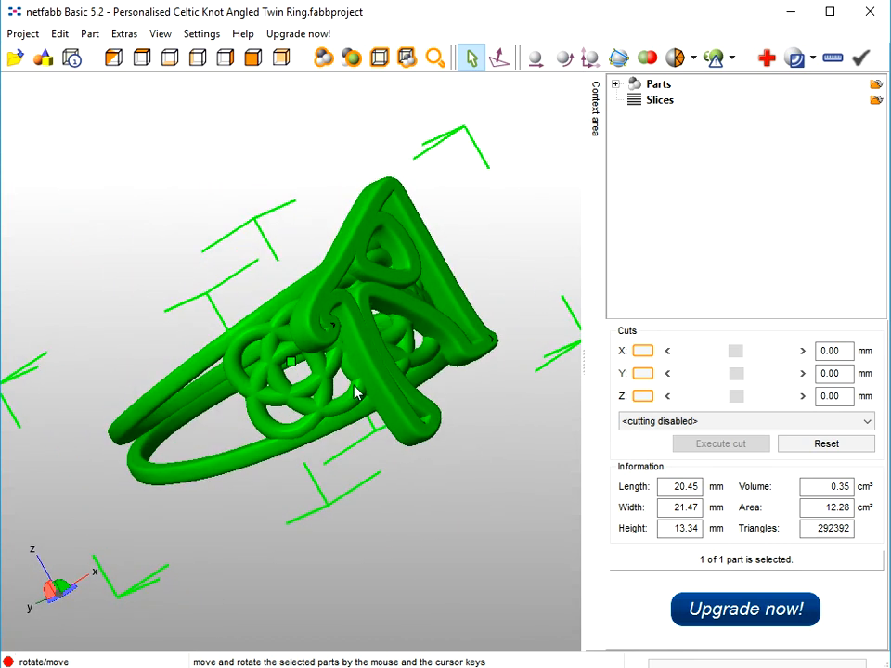
{"action": "right_click_drag", "start_coordinate": [288, 361], "coordinate": [322, 420]}
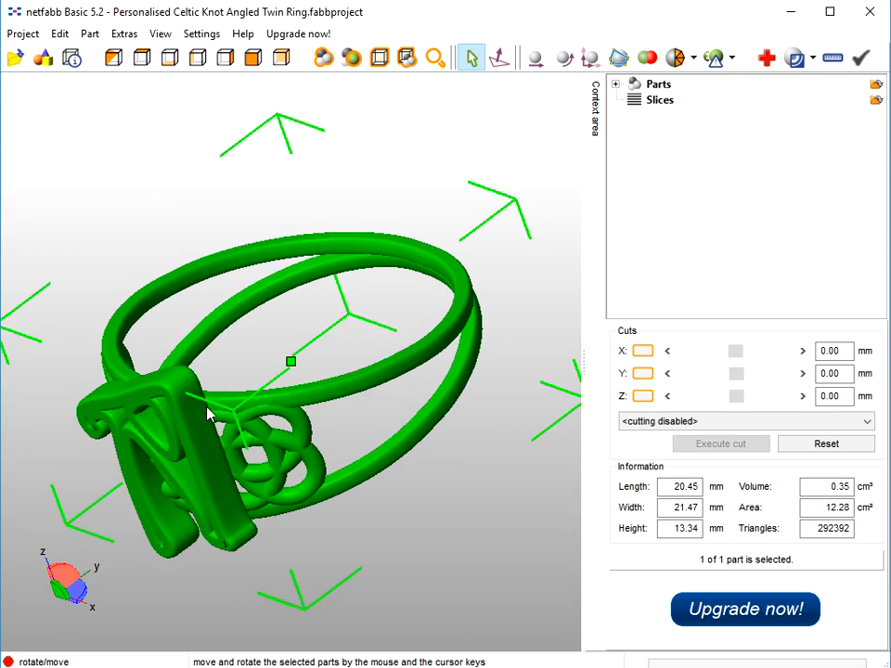